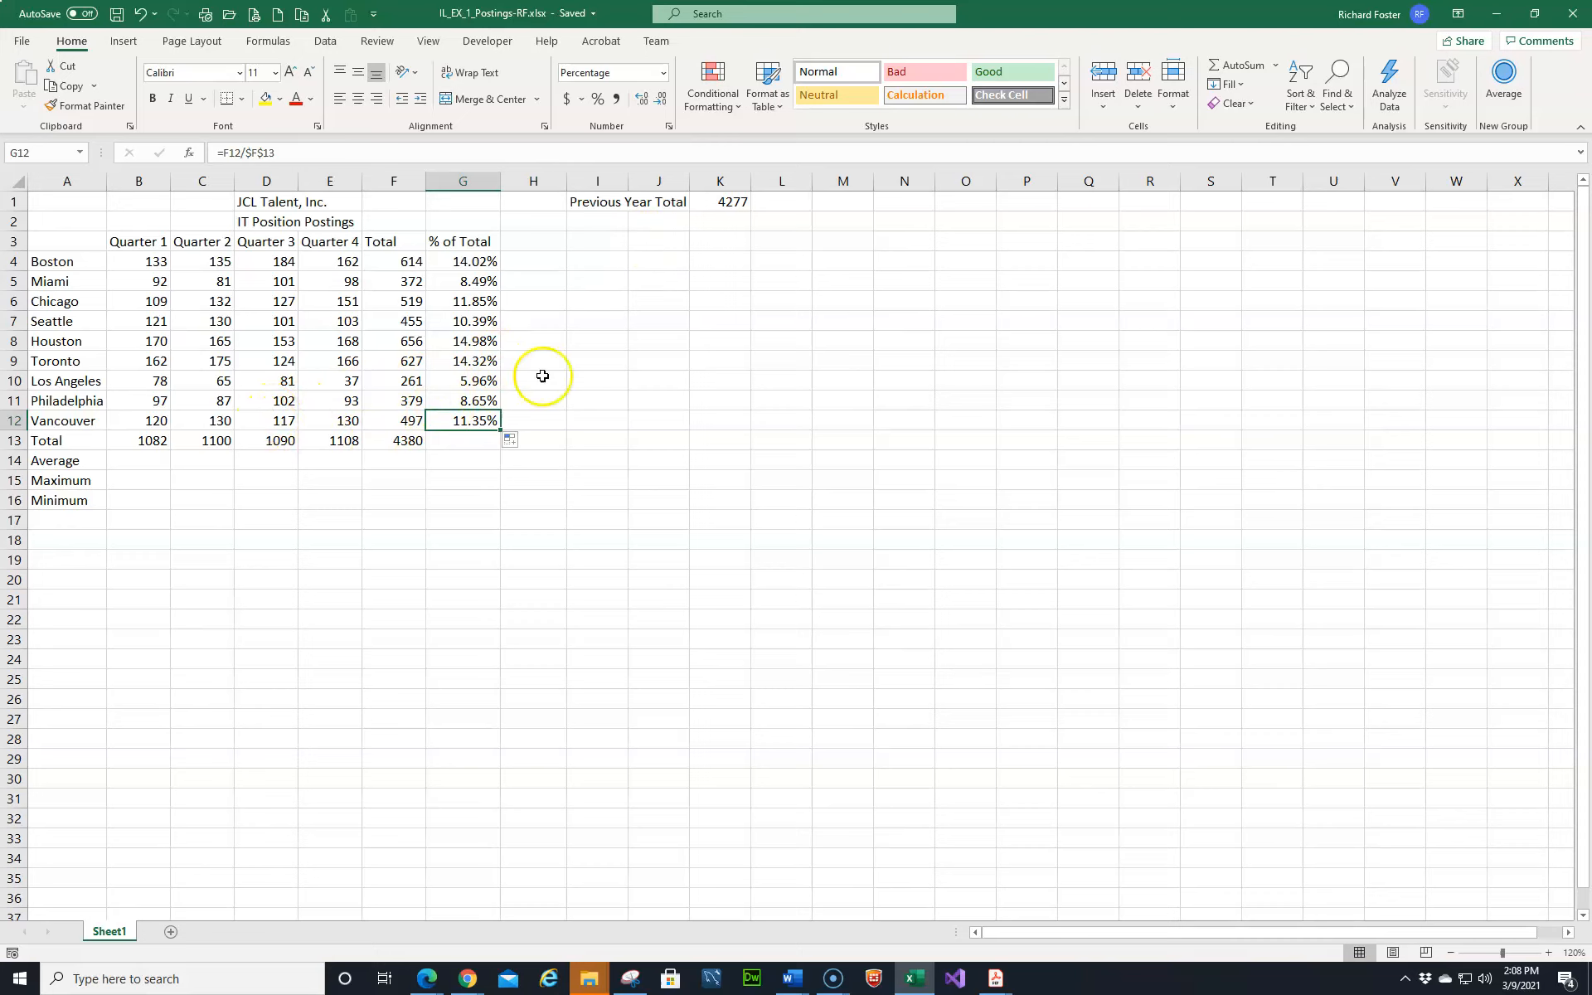
Enter the label "This Year" in cell J13
{"action": "left_click", "coordinate": [653, 441]}
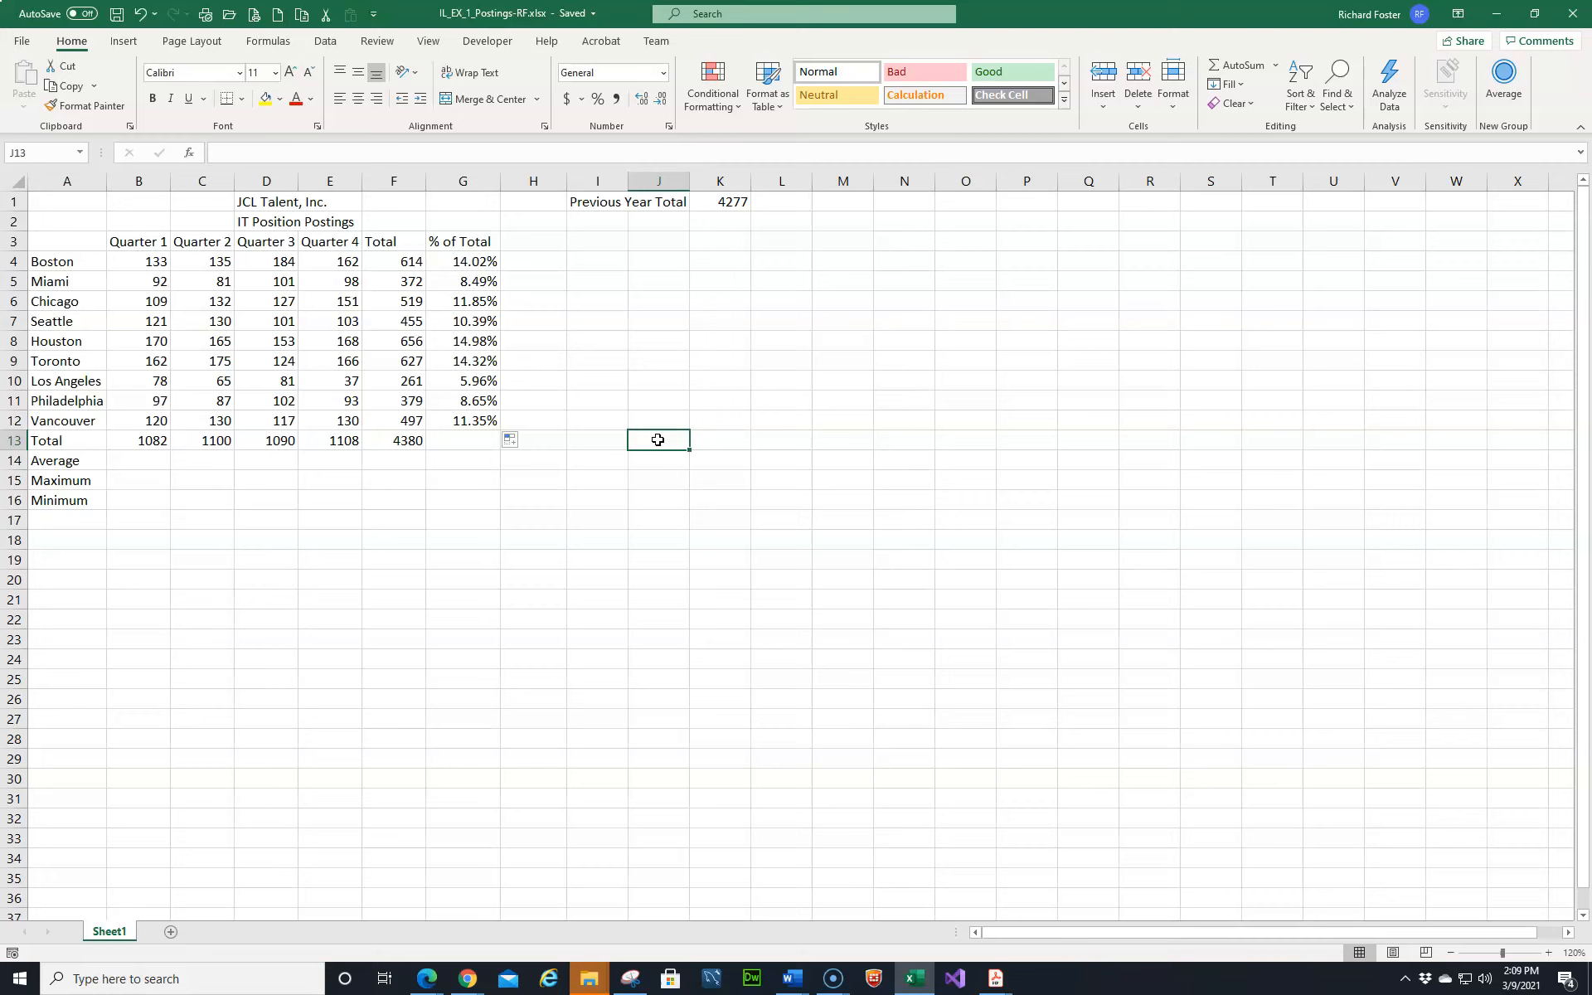
{"action": "type", "text": "T"}
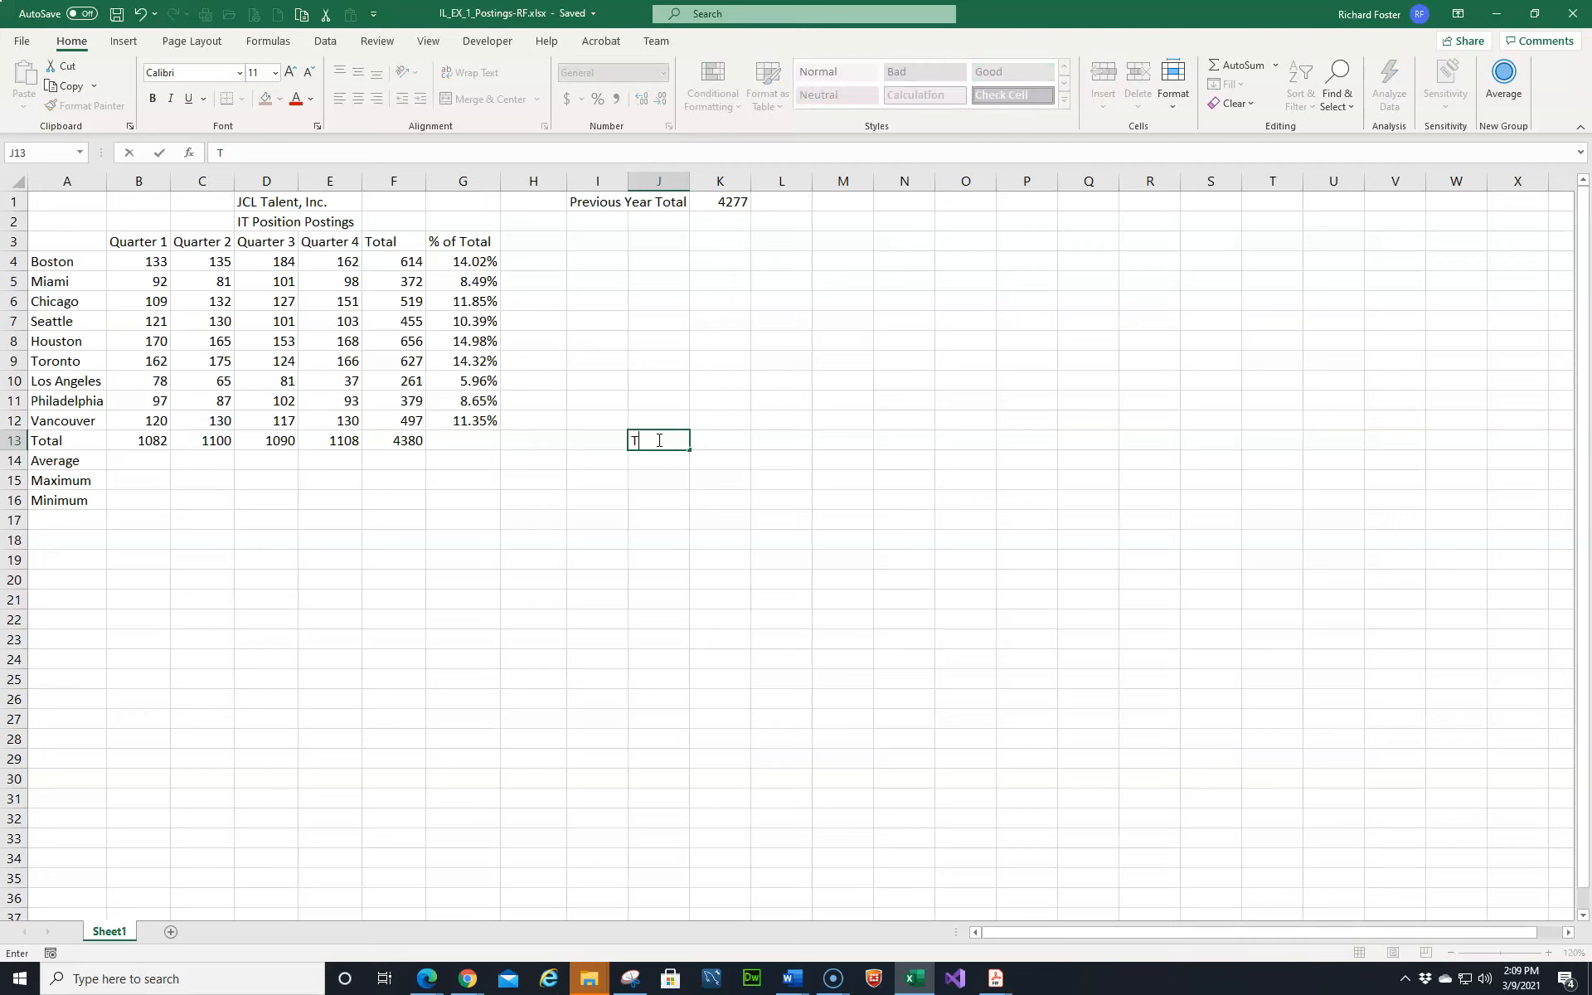
{"action": "type", "text": "his Year"}
{"action": "key", "text": "Return"}
Copy the "This Year" label from J13 to J3 and clear the original in J13
{"action": "left_click", "coordinate": [657, 441]}
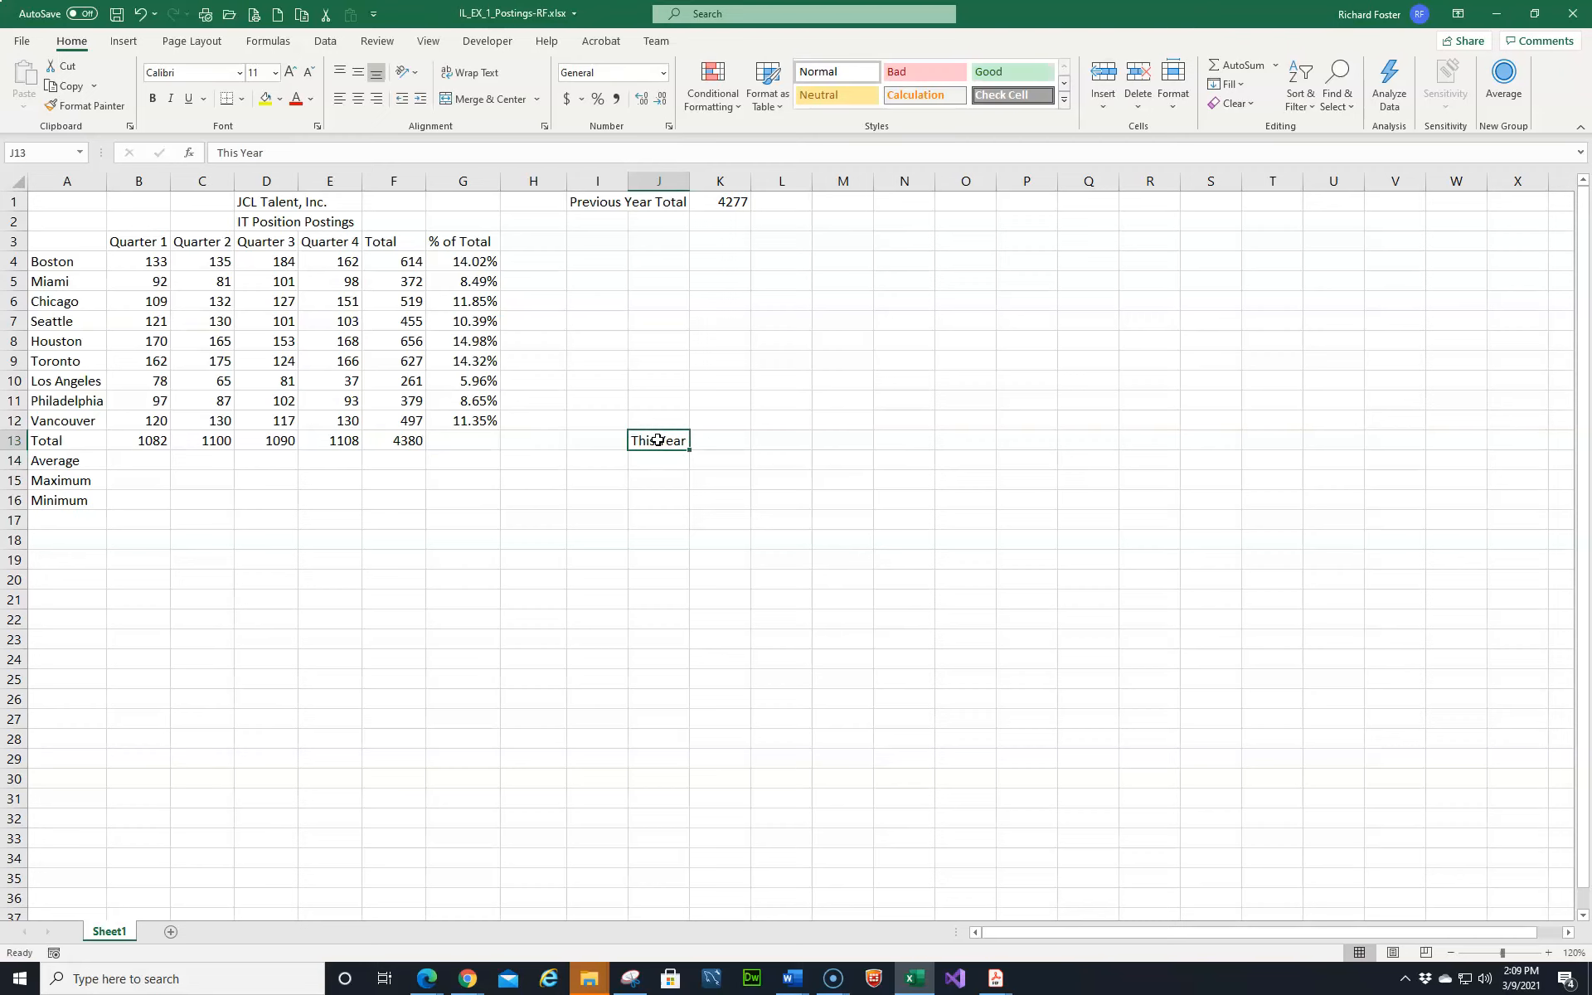
{"action": "key", "text": "ctrl+c"}
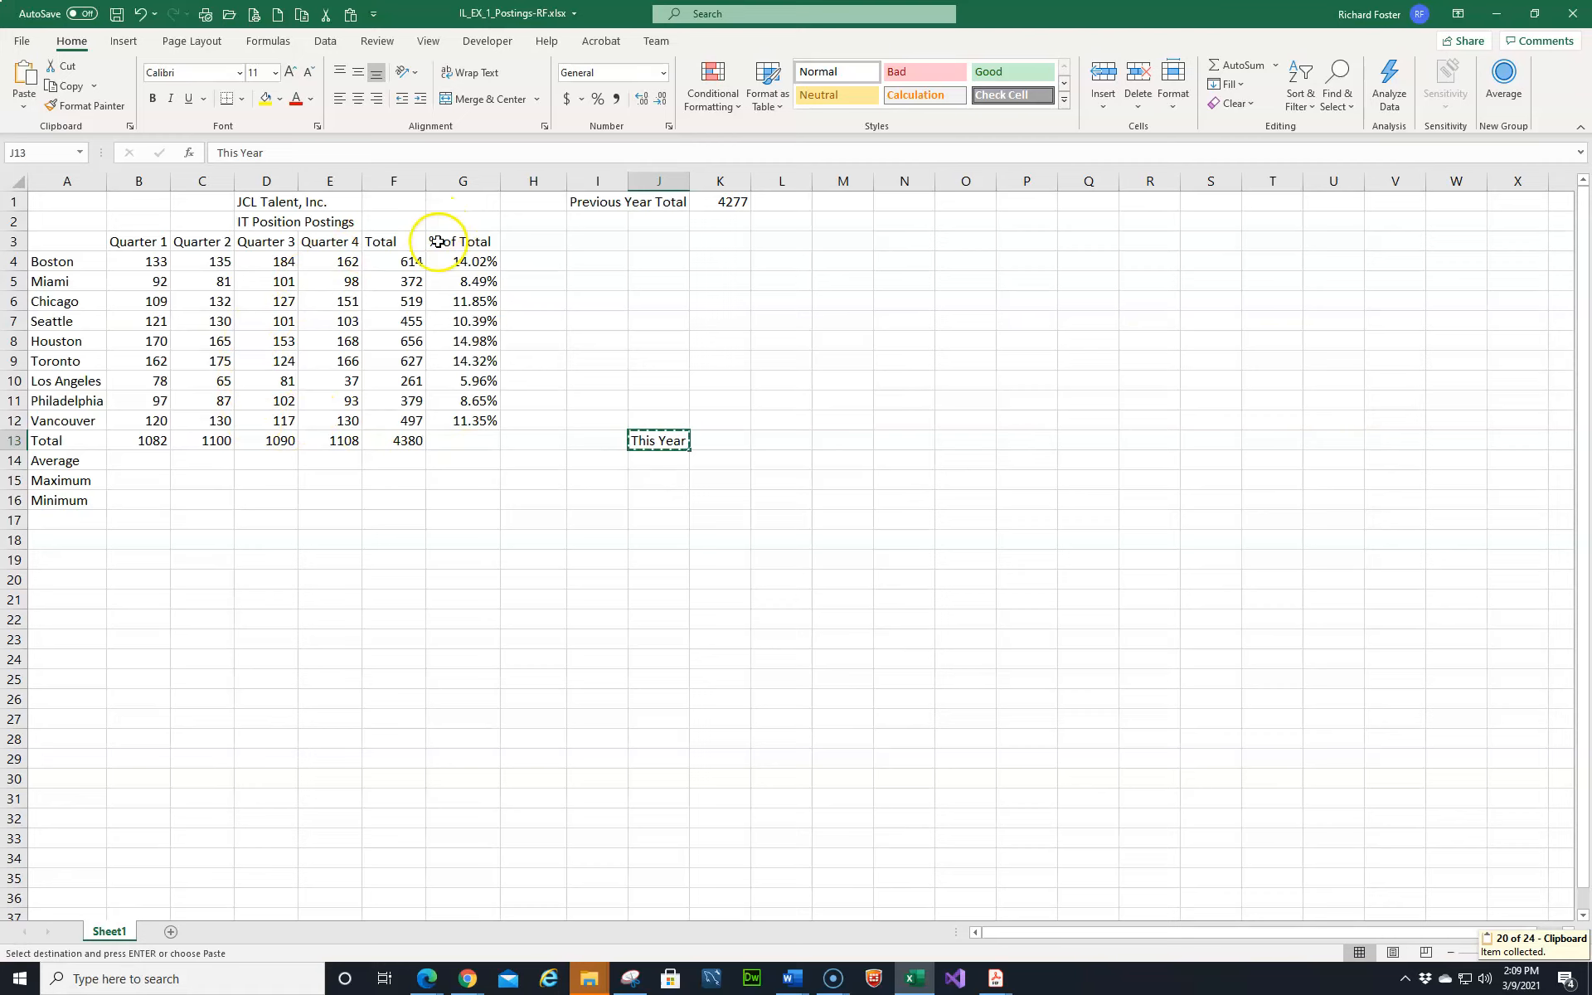
{"action": "left_click", "coordinate": [626, 240]}
{"action": "key", "text": "ctrl+v"}
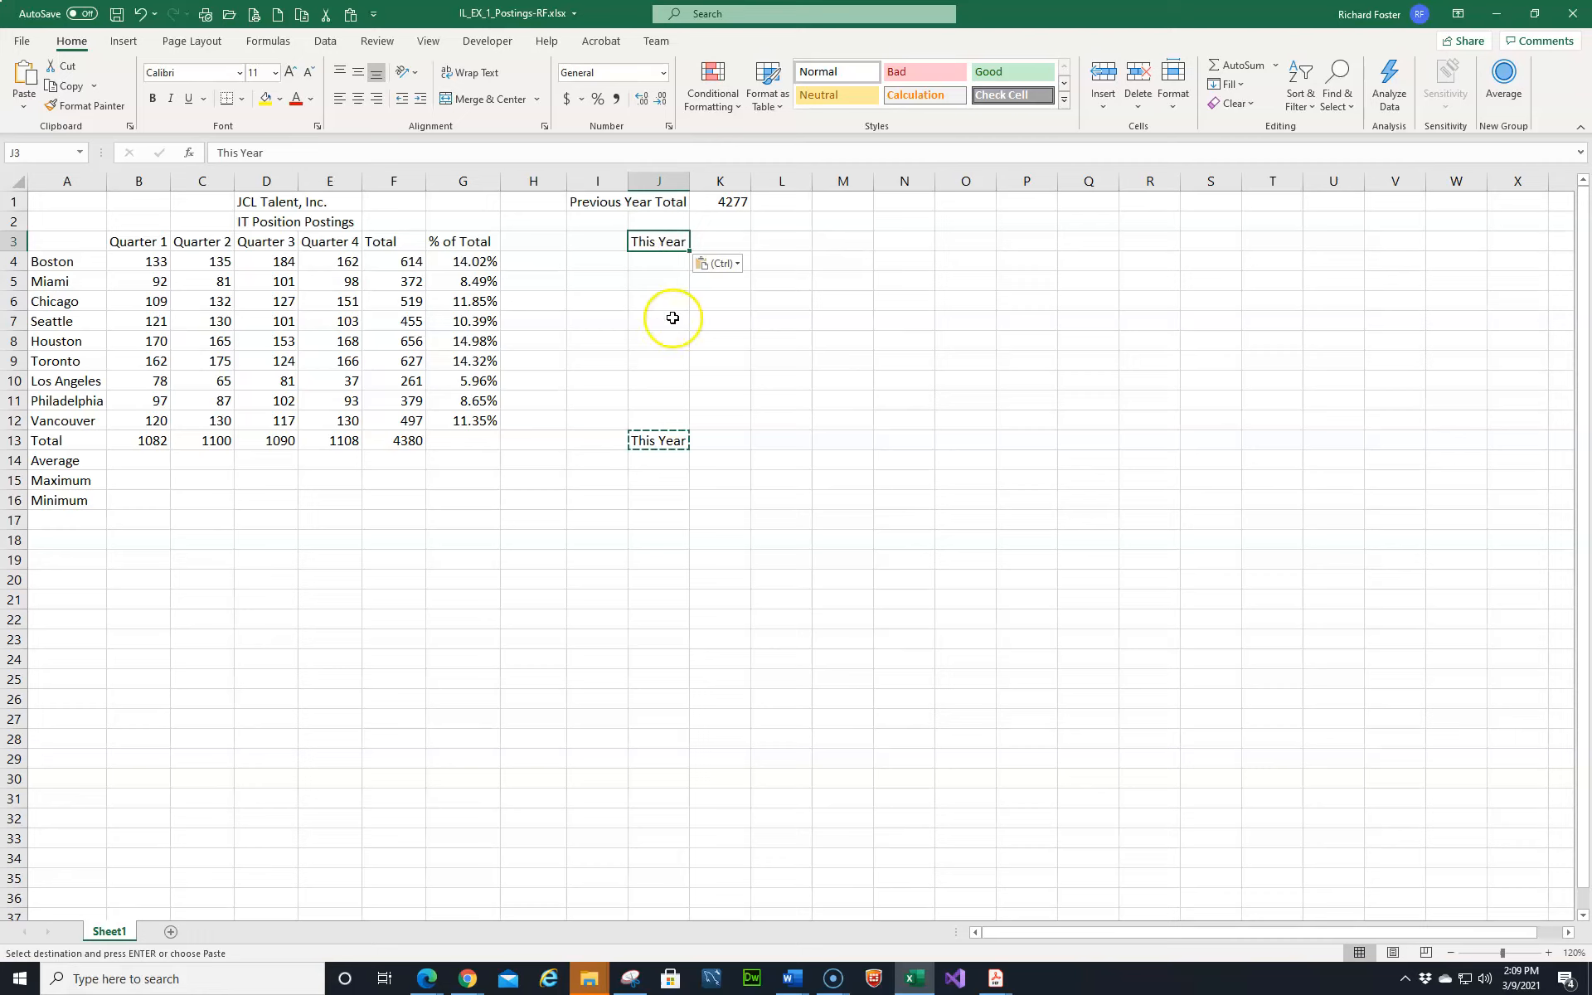
{"action": "left_click", "coordinate": [664, 444]}
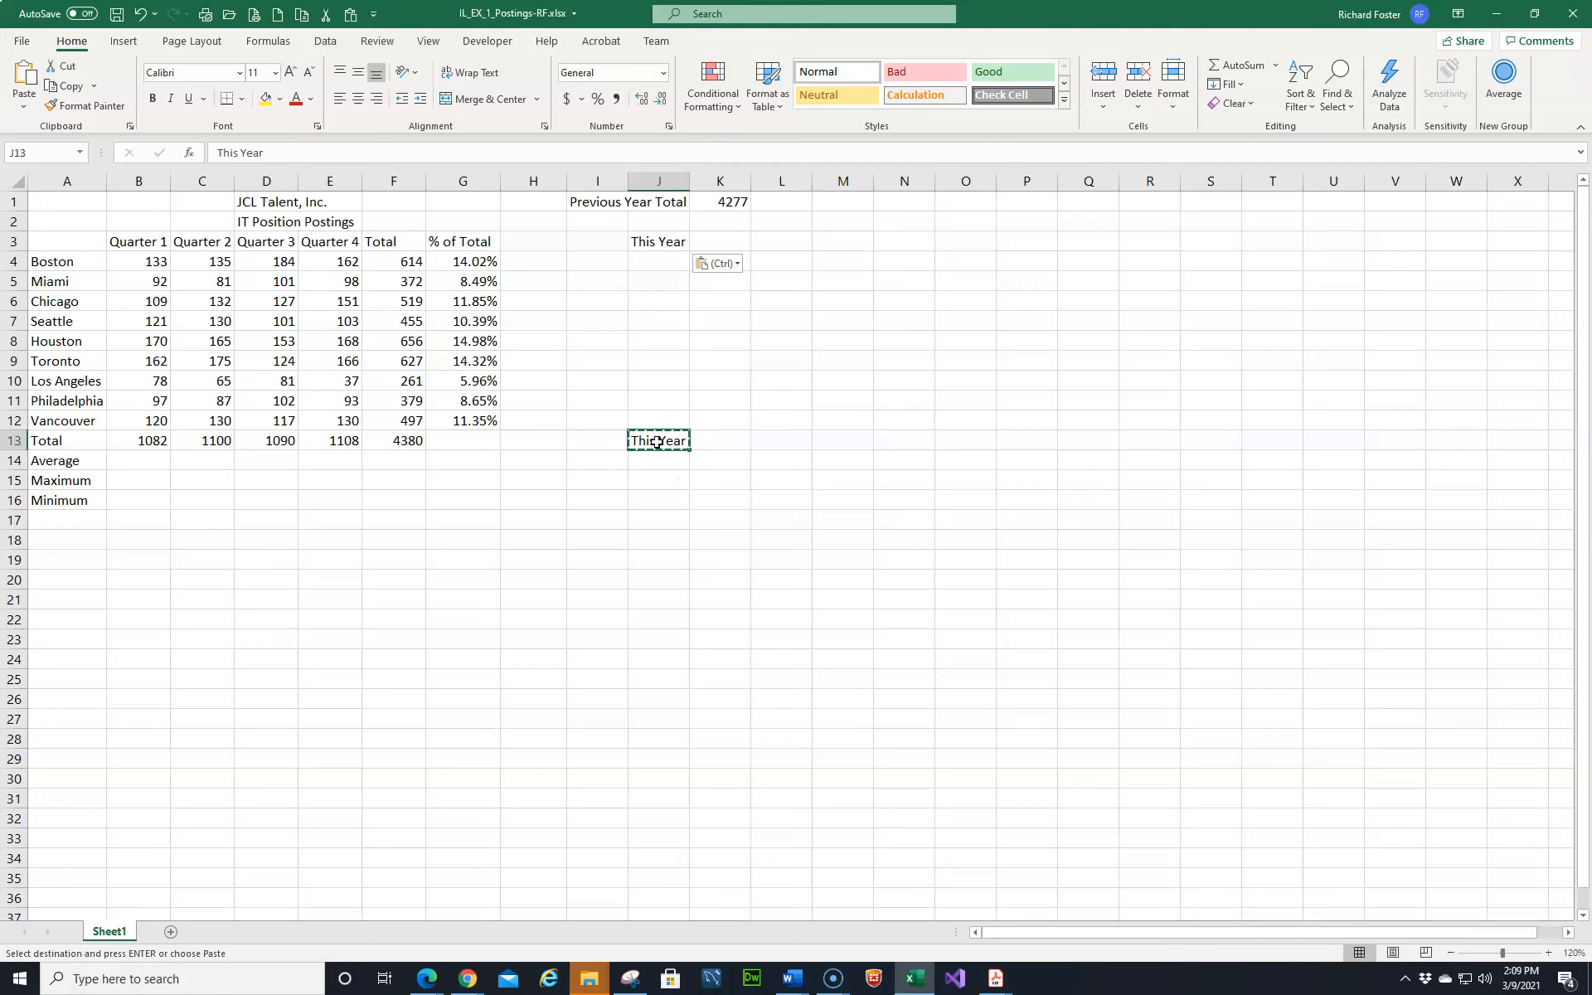
{"action": "key", "text": "Delete"}
{"action": "left_click", "coordinate": [649, 240]}
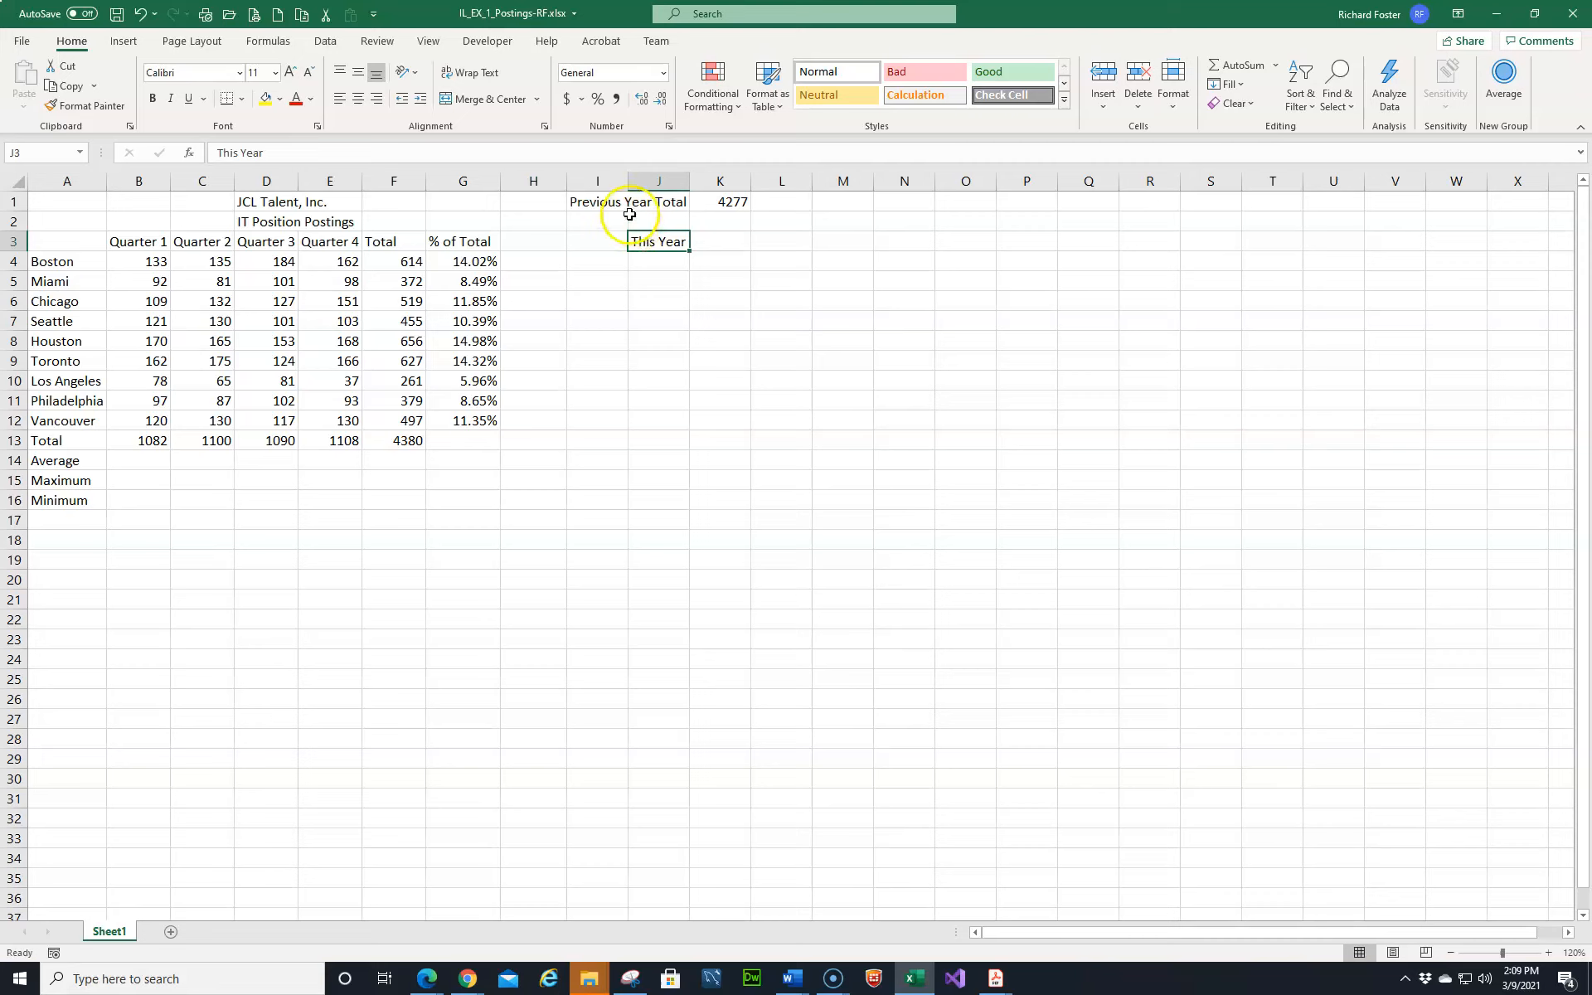
Link cell K3 to the grand total with the formula =F13
{"action": "left_click", "coordinate": [718, 240]}
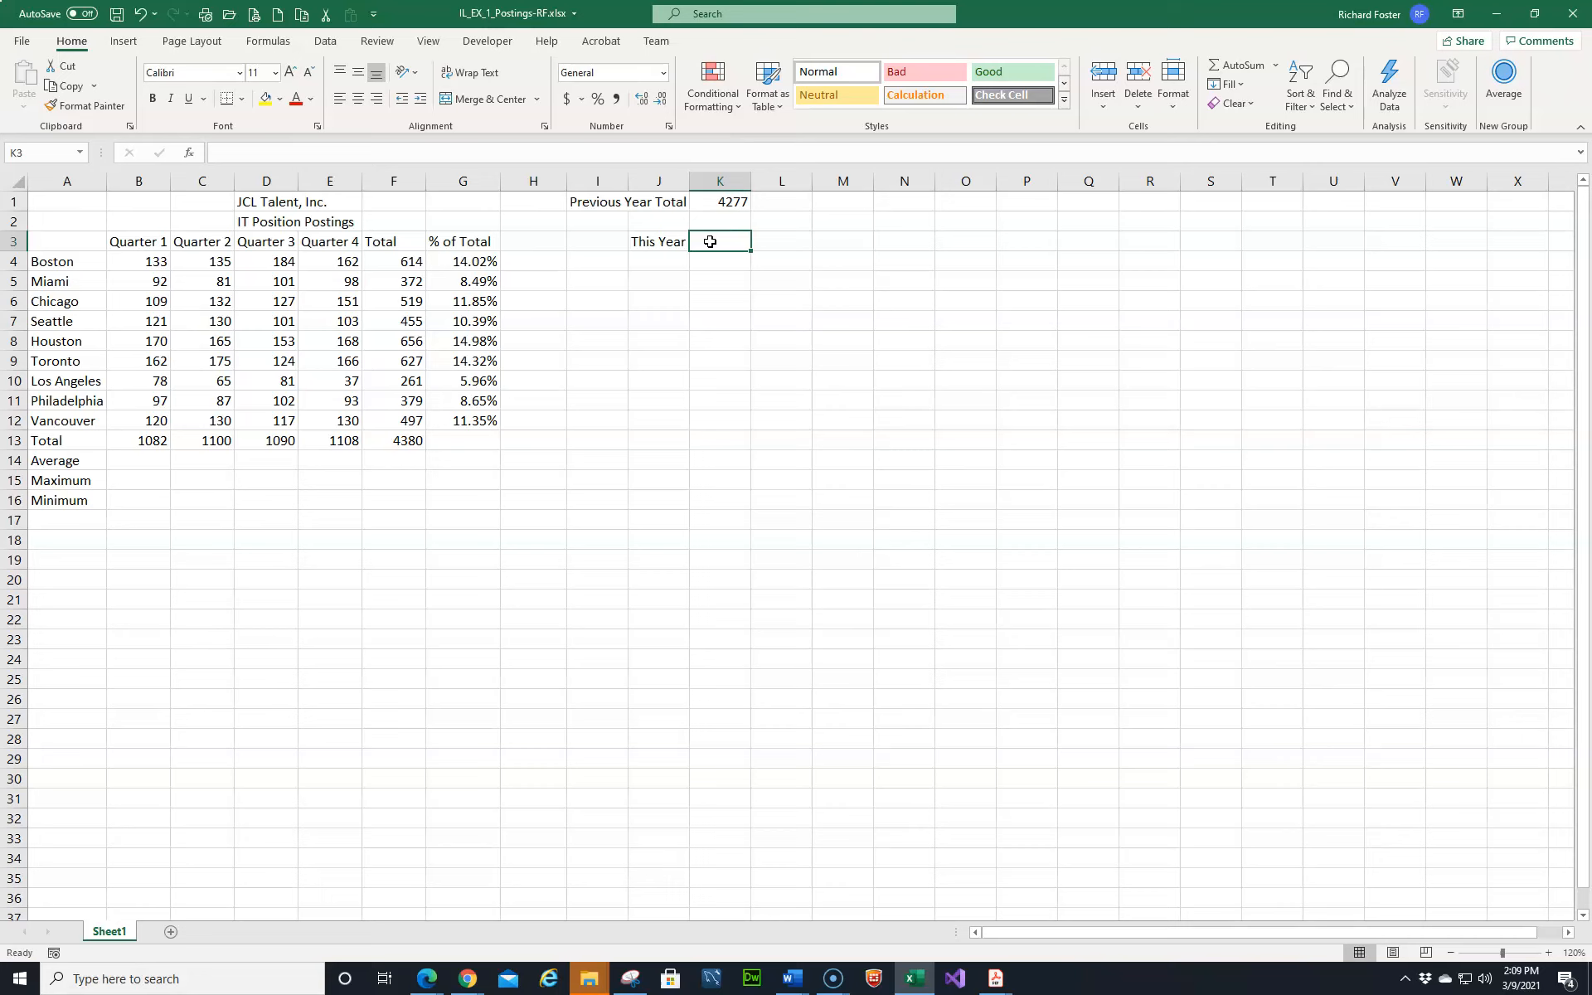
{"action": "type", "text": "="}
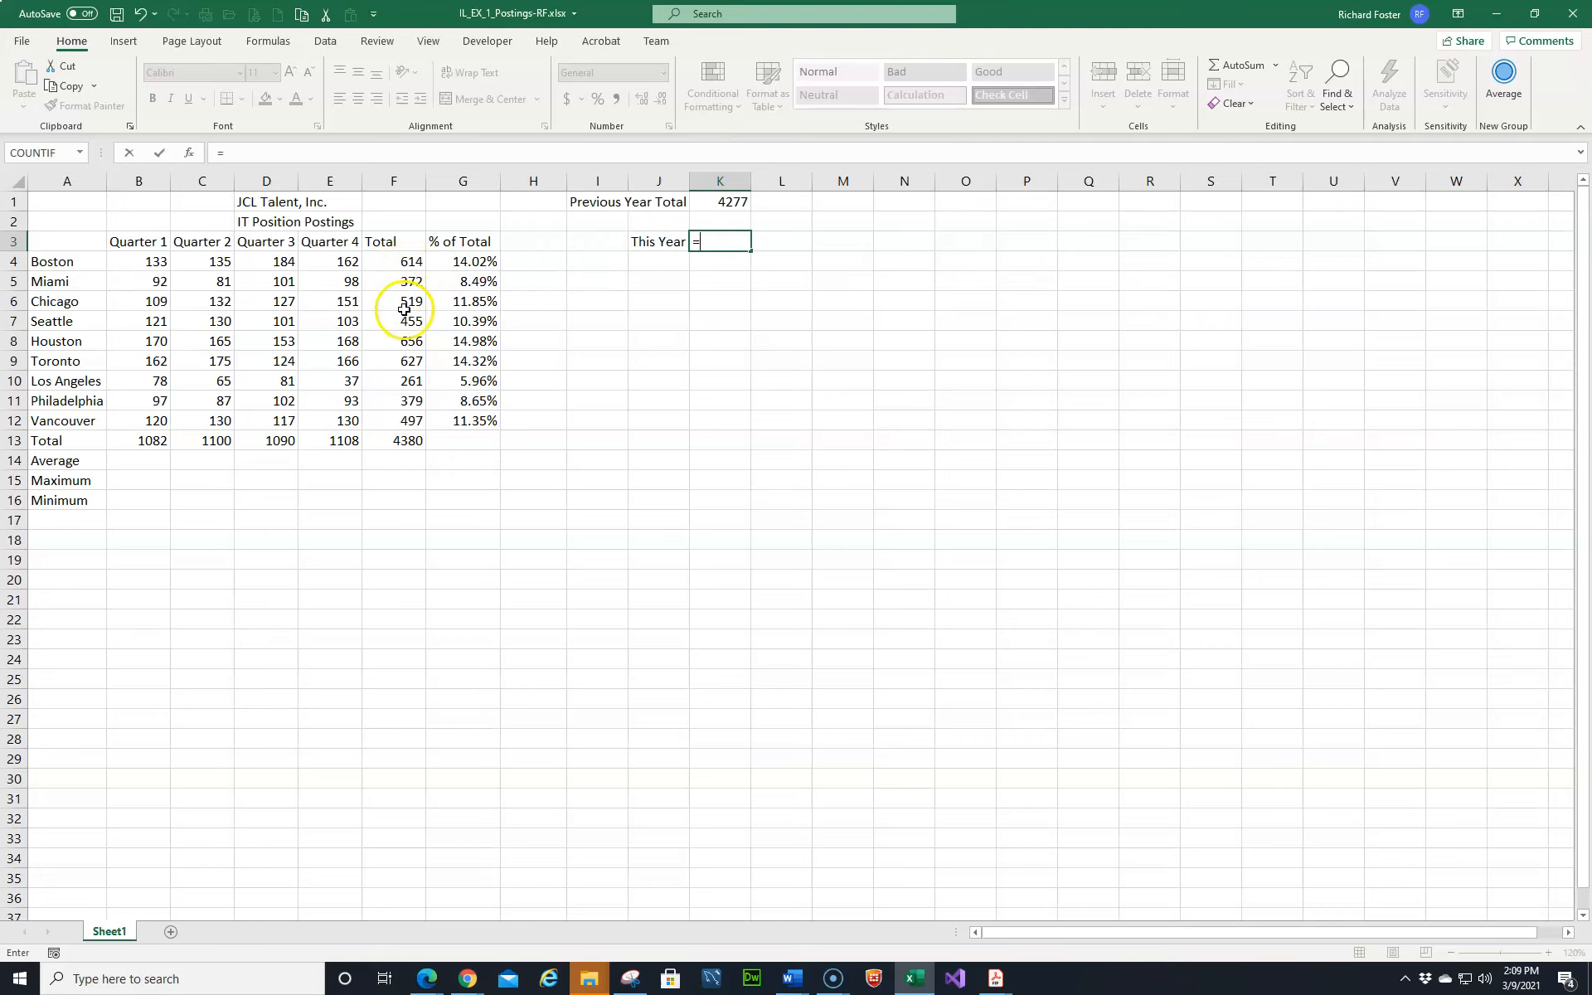
{"action": "left_click", "coordinate": [407, 444]}
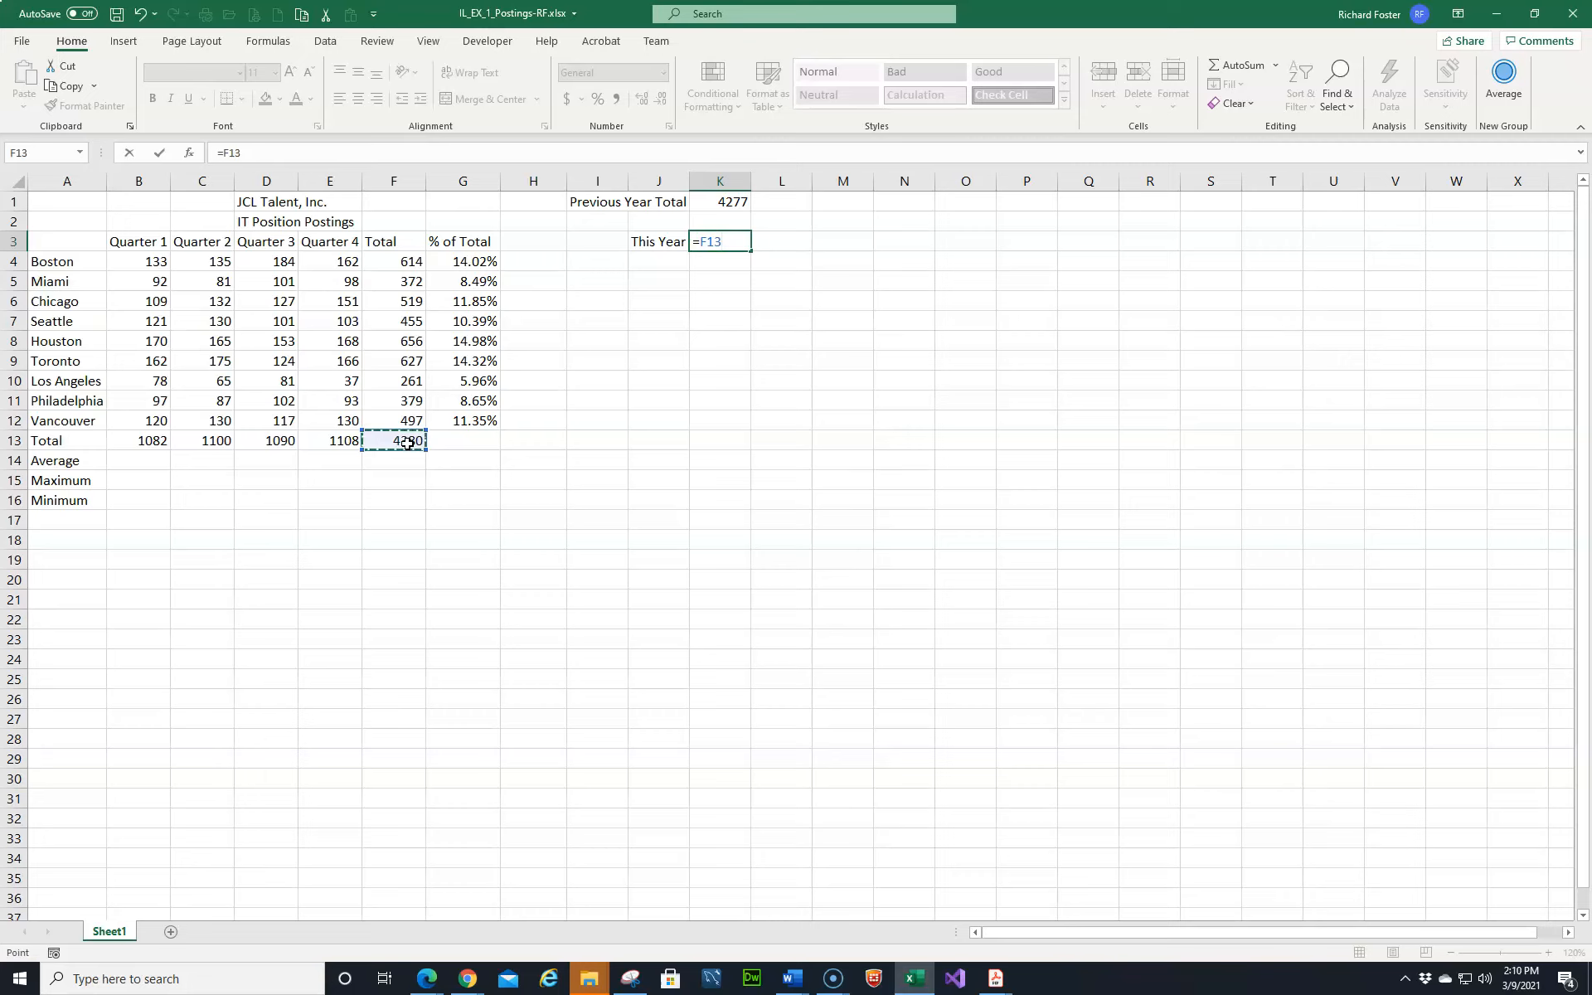
{"action": "key", "text": "Return"}
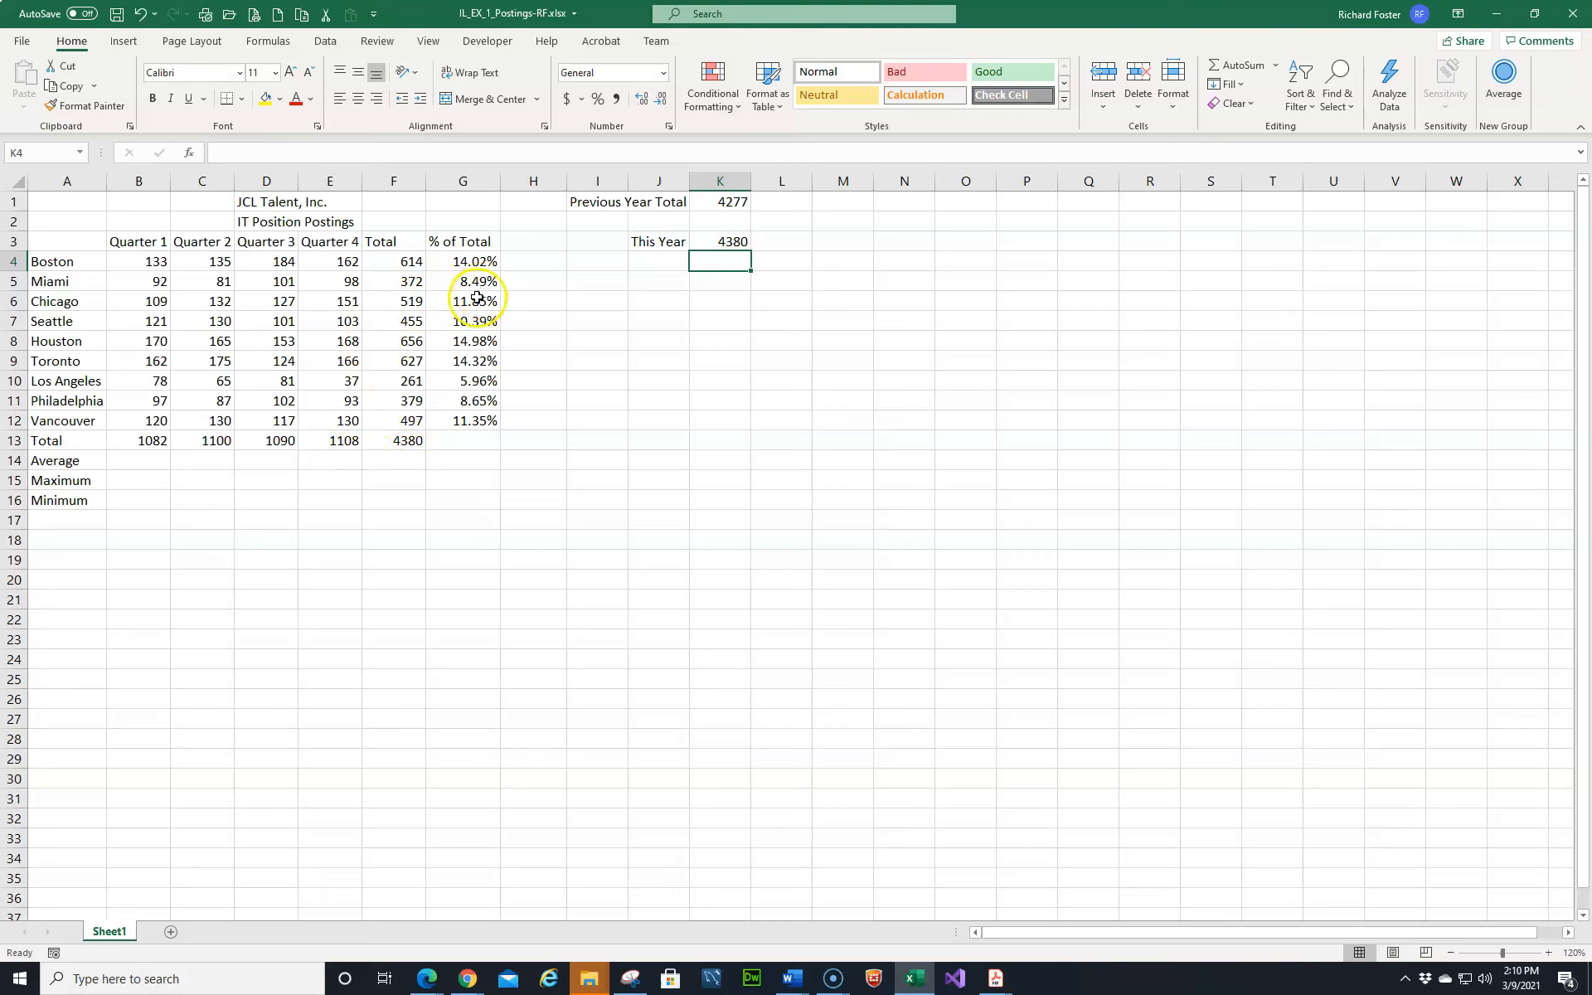
Calculate the percentage increase over the previous year in cell J4 with the formula =(K3-K1)/K1
{"action": "left_click", "coordinate": [670, 261]}
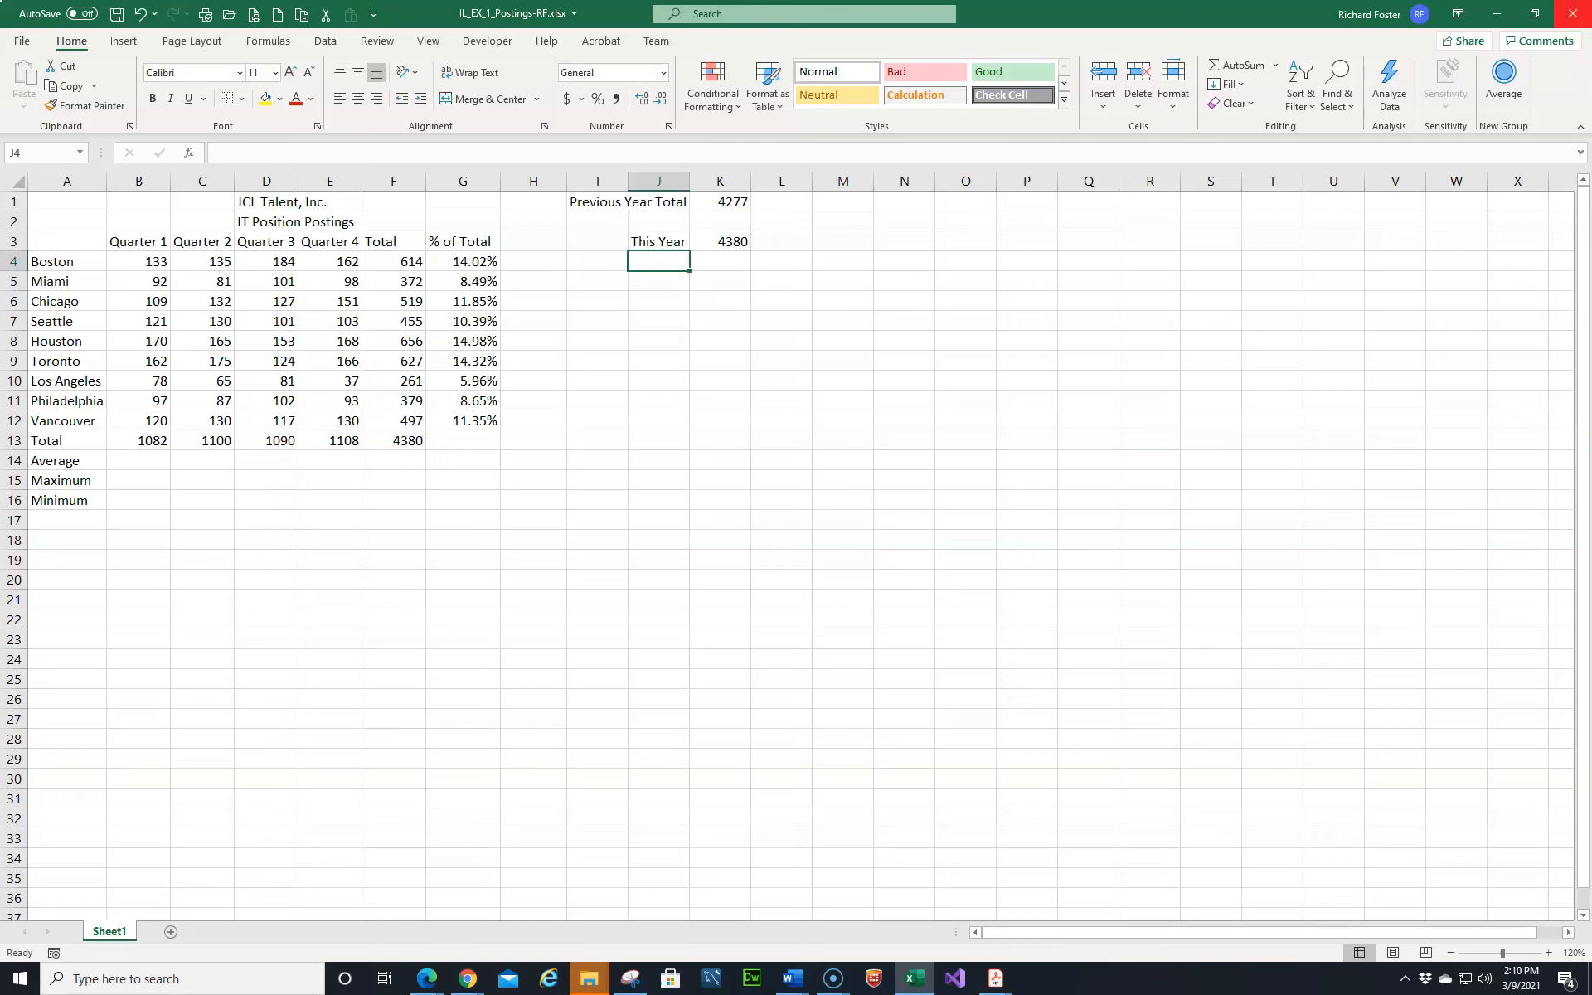
{"action": "type", "text": "="}
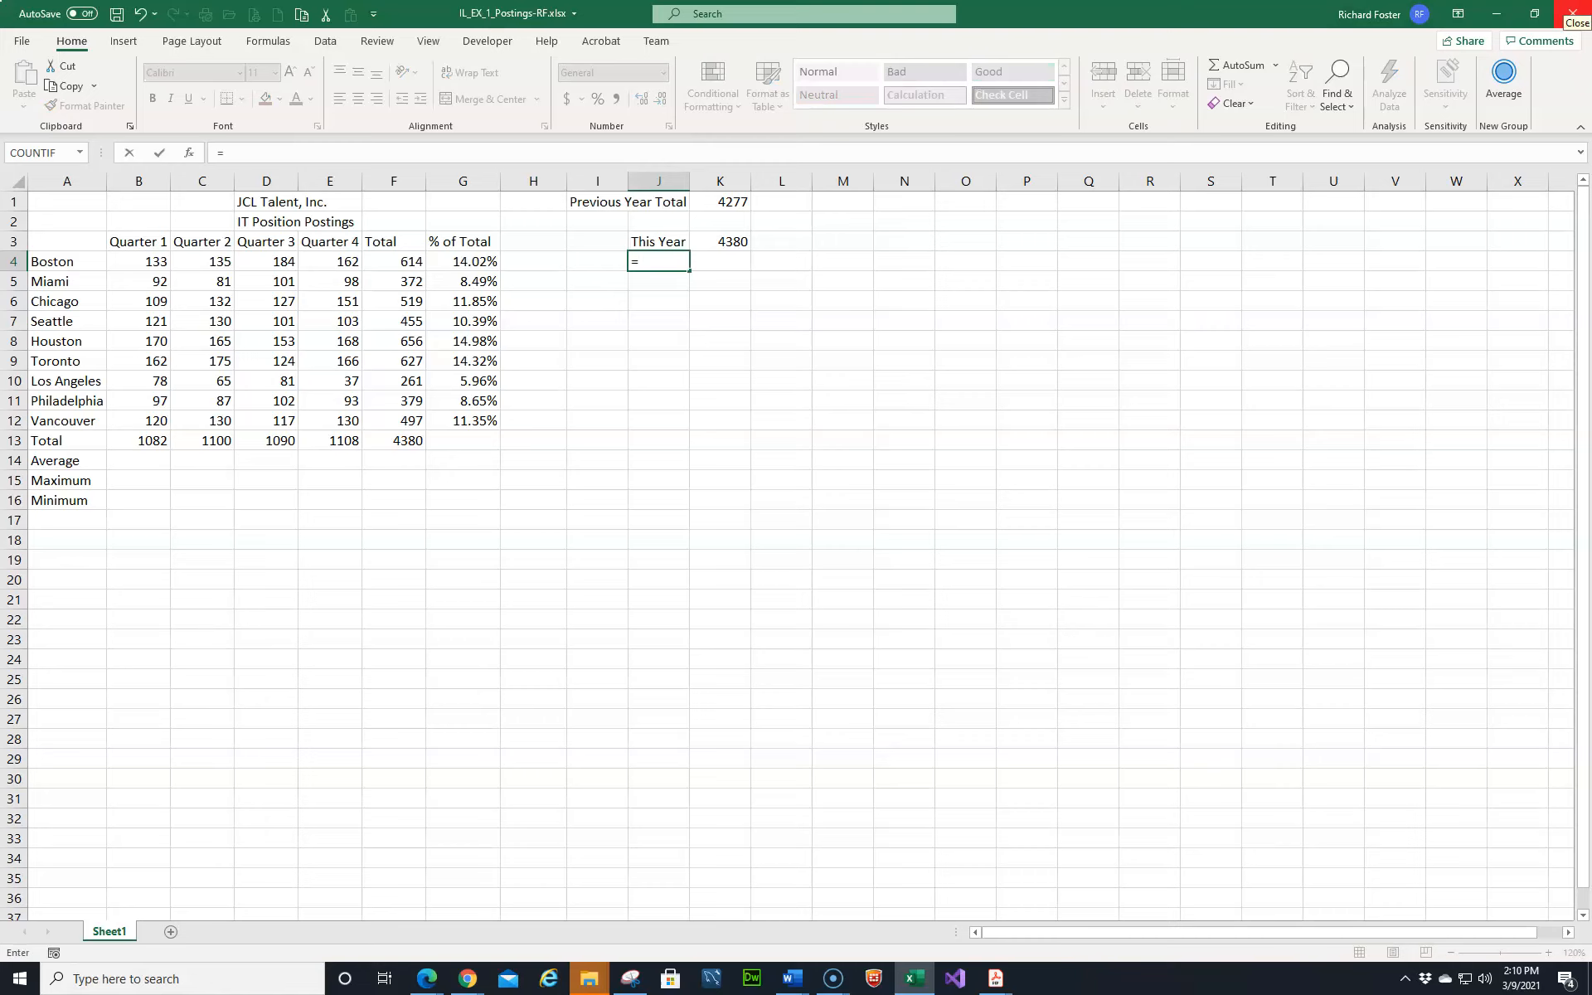
{"action": "type", "text": "("}
{"action": "type", "text": "k3"}
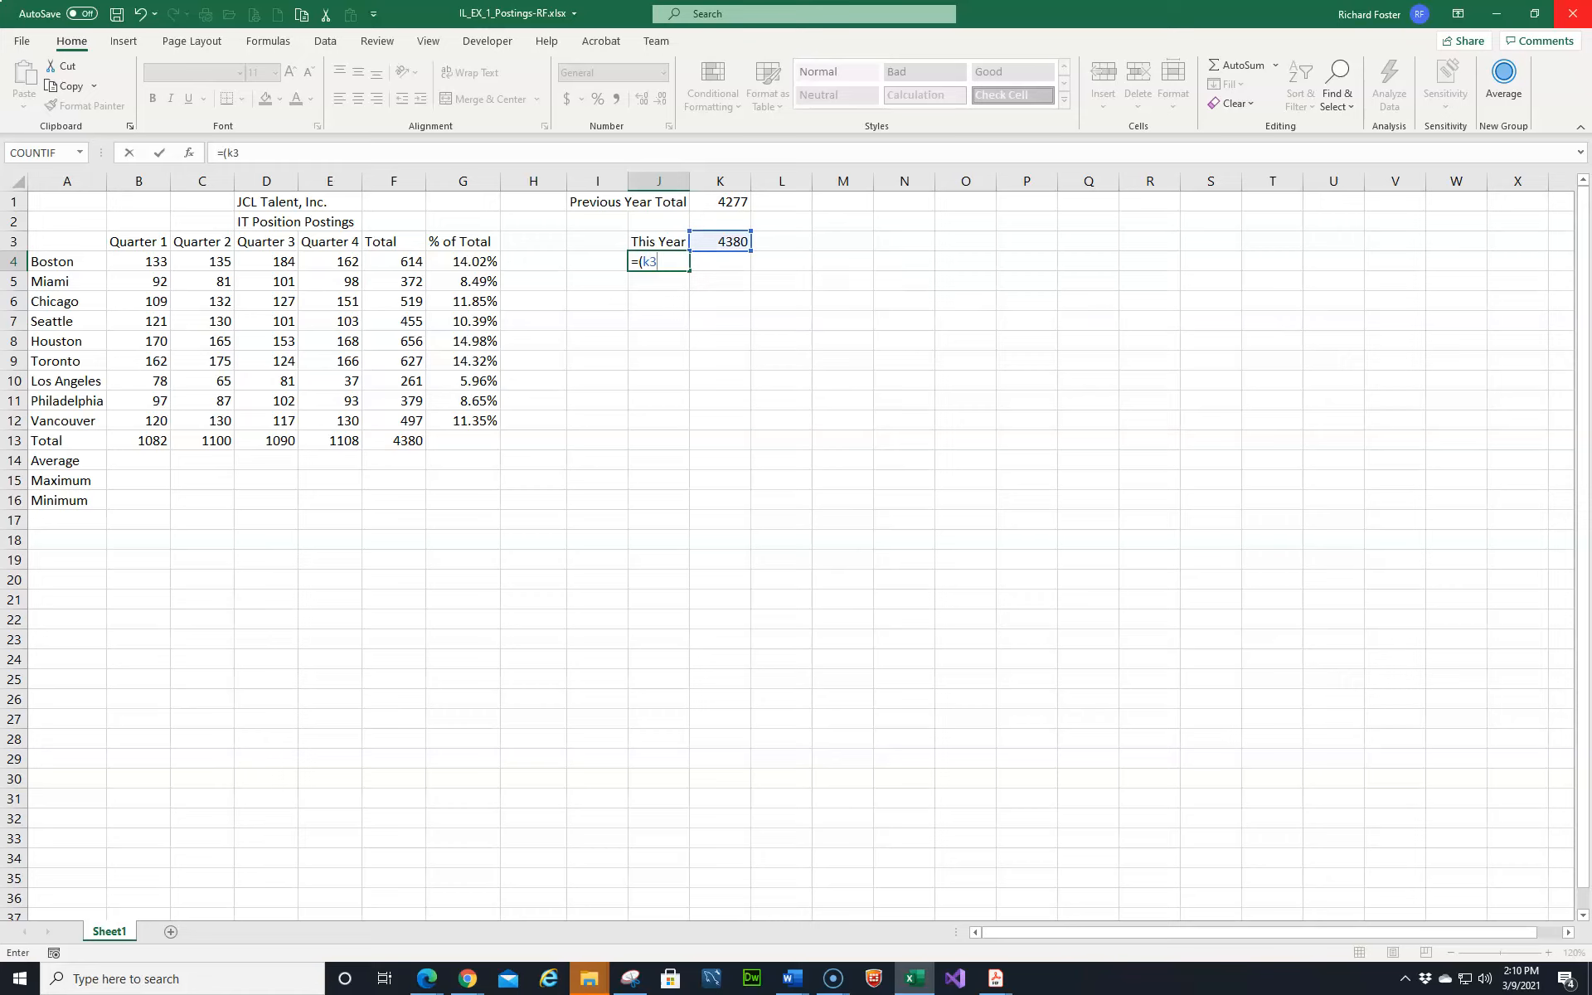
{"action": "type", "text": "-k"}
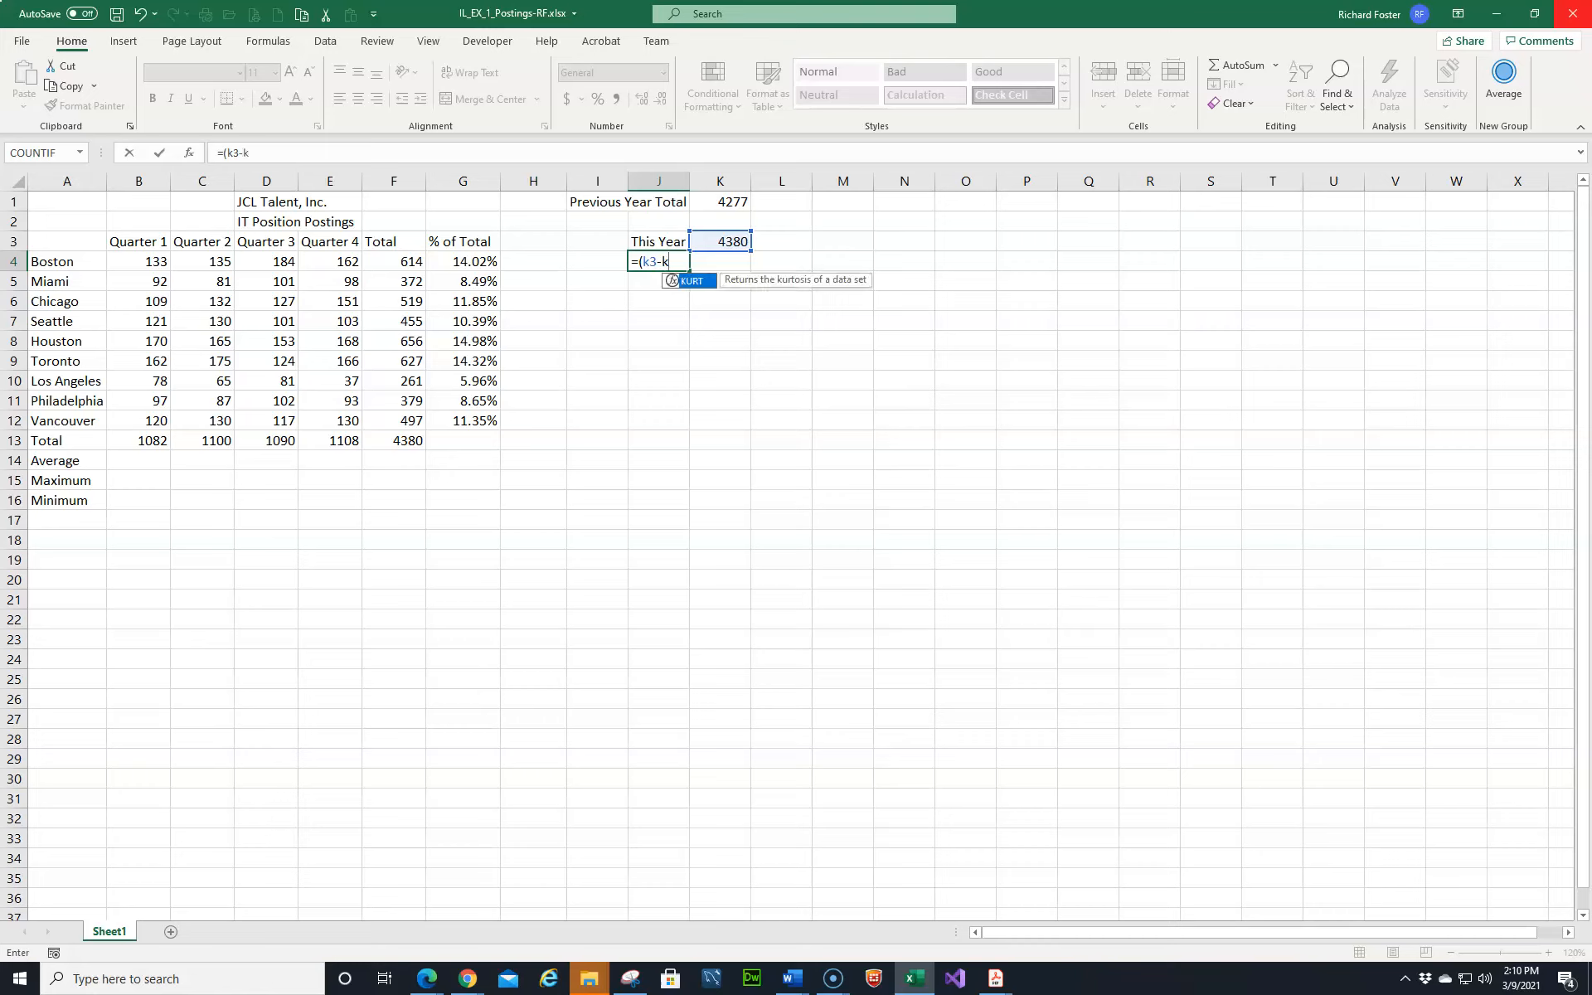
{"action": "type", "text": "1"}
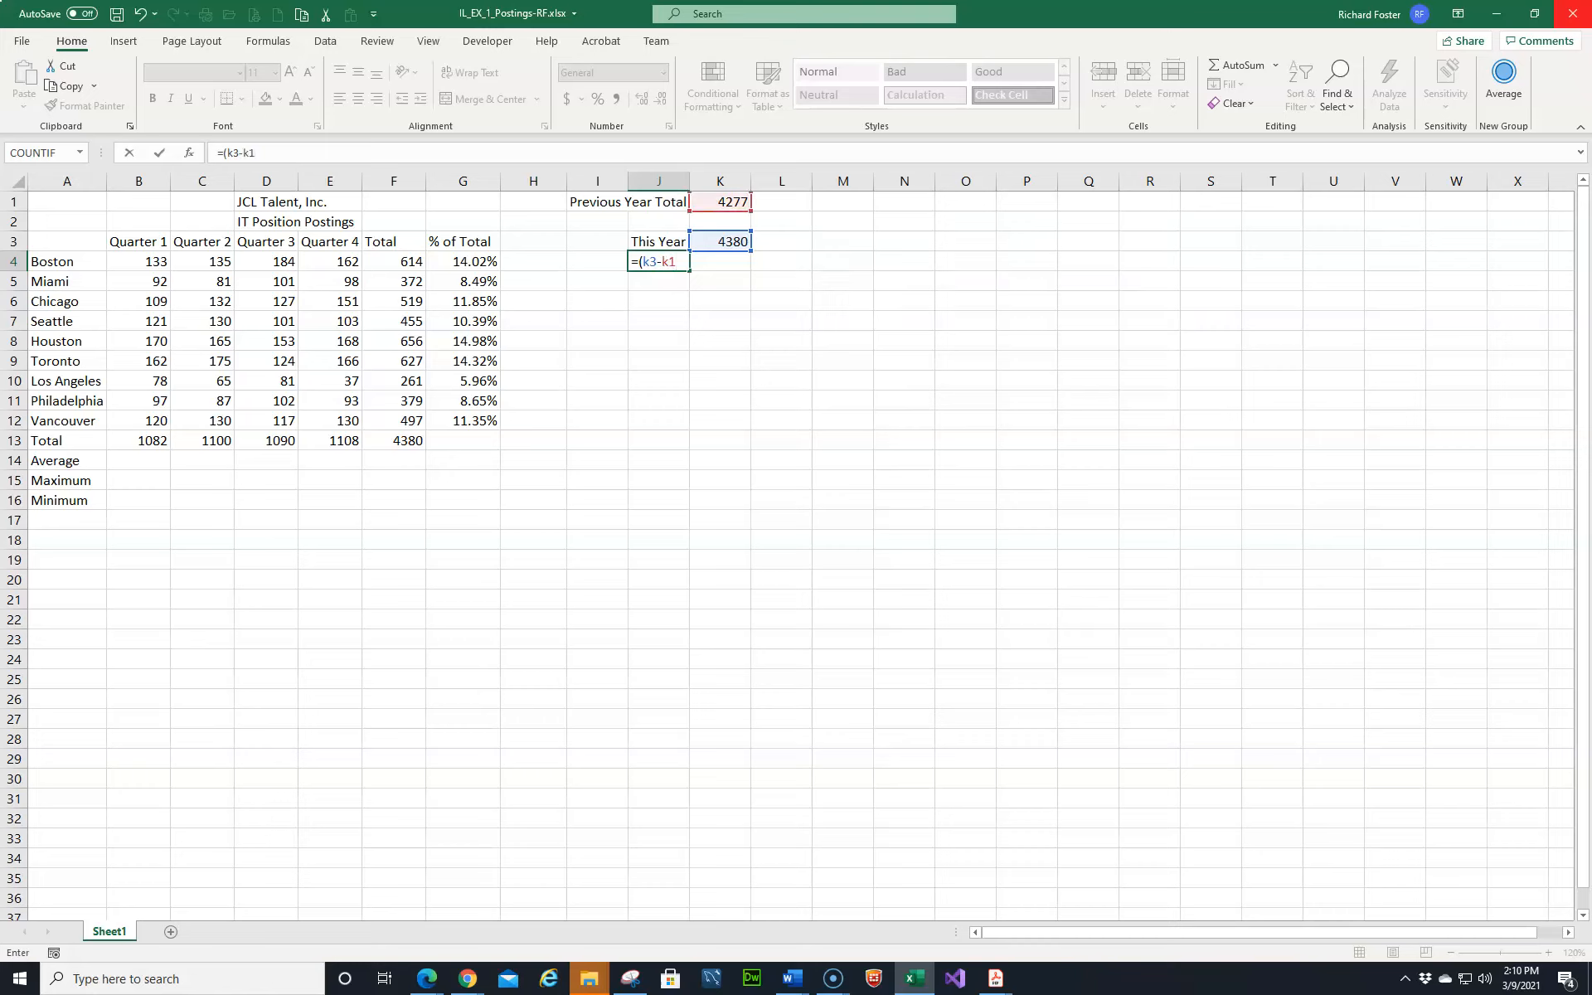
{"action": "type", "text": ")/k1"}
{"action": "key", "text": "Return"}
{"action": "key", "text": "Up"}
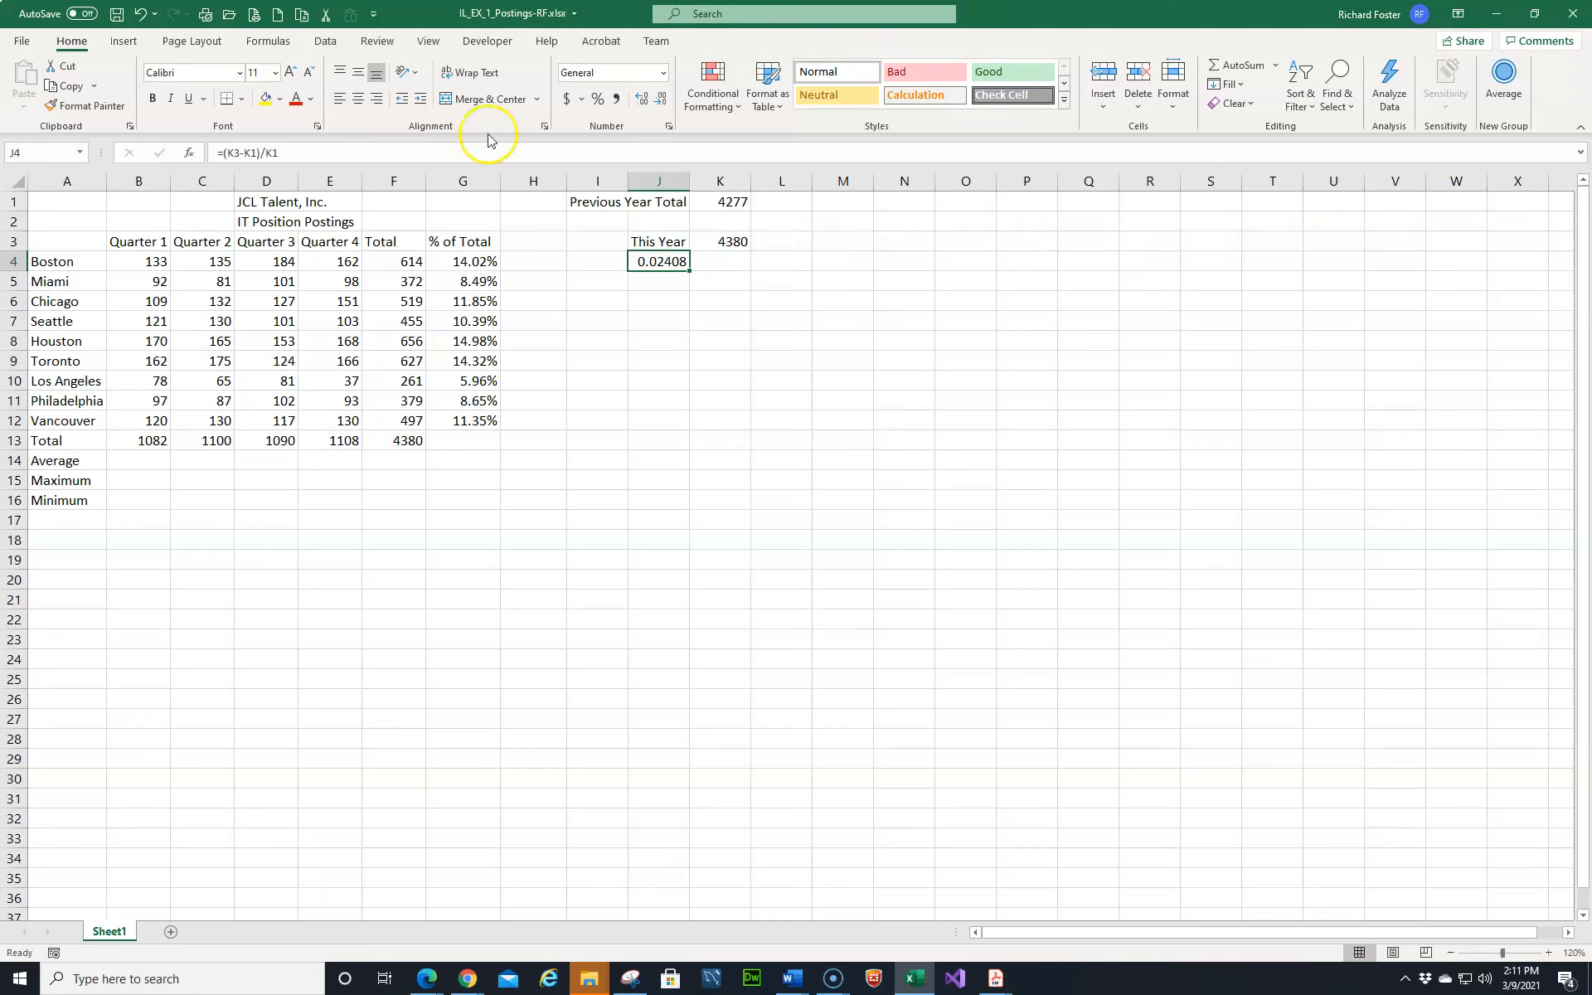
{"action": "left_click", "coordinate": [245, 151]}
{"action": "left_click", "coordinate": [279, 150]}
{"action": "left_click", "coordinate": [236, 152]}
Format the result in cell J4 as a percentage with two decimal places
{"action": "left_click", "coordinate": [653, 258]}
{"action": "left_click", "coordinate": [654, 261]}
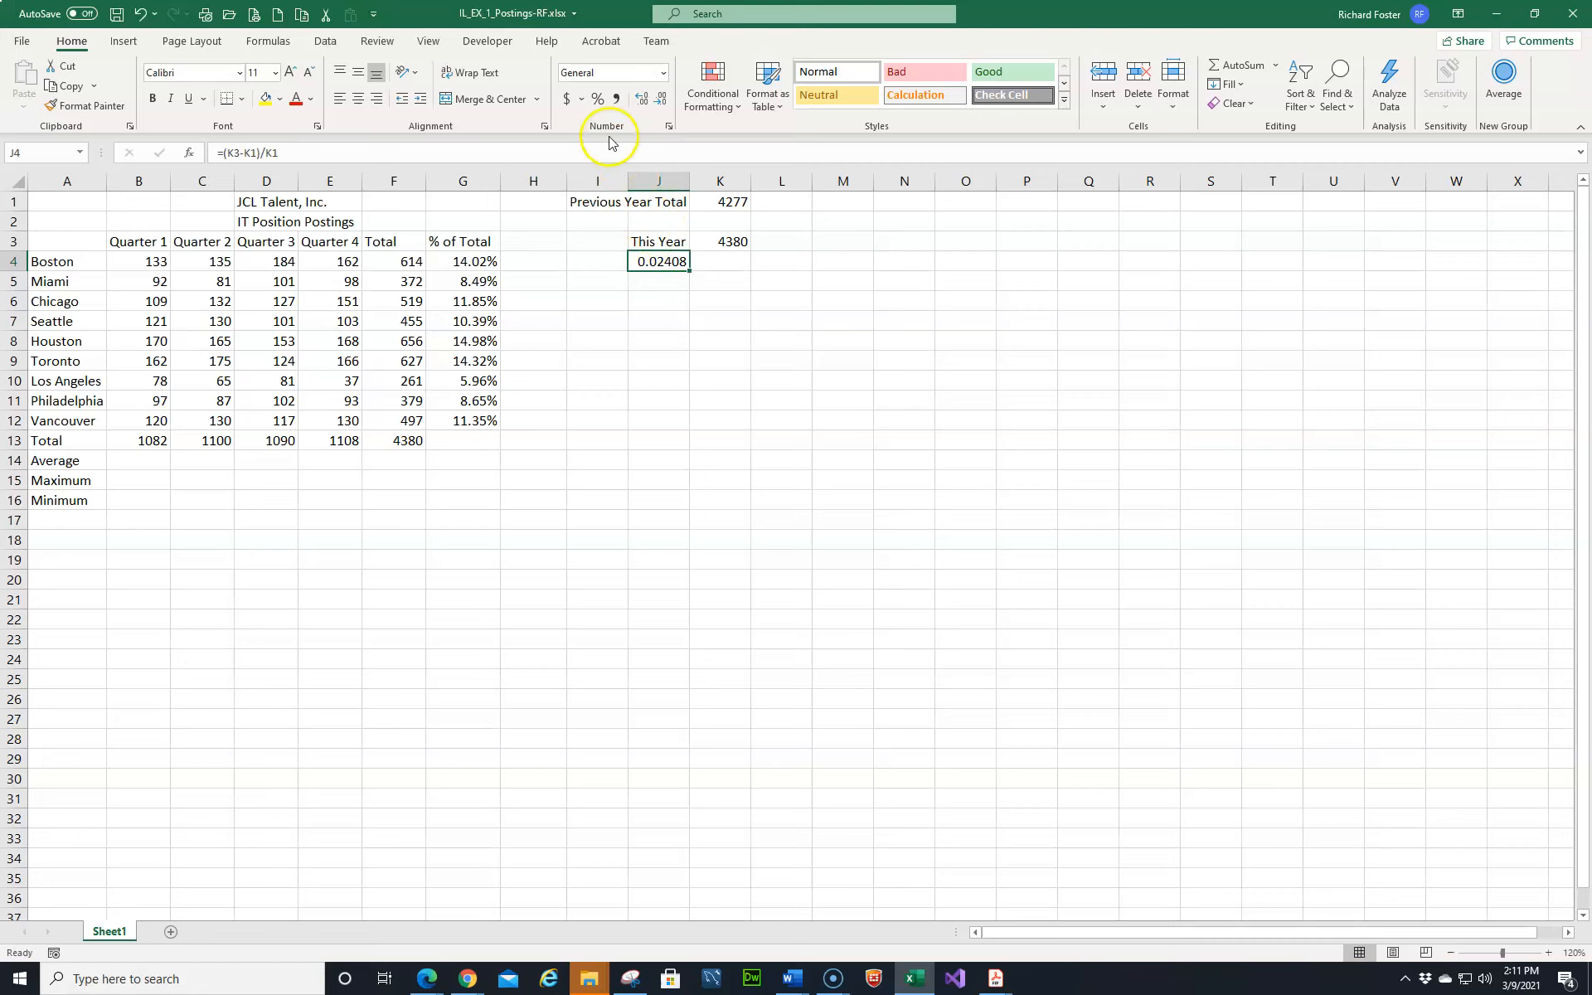
{"action": "left_click", "coordinate": [598, 101]}
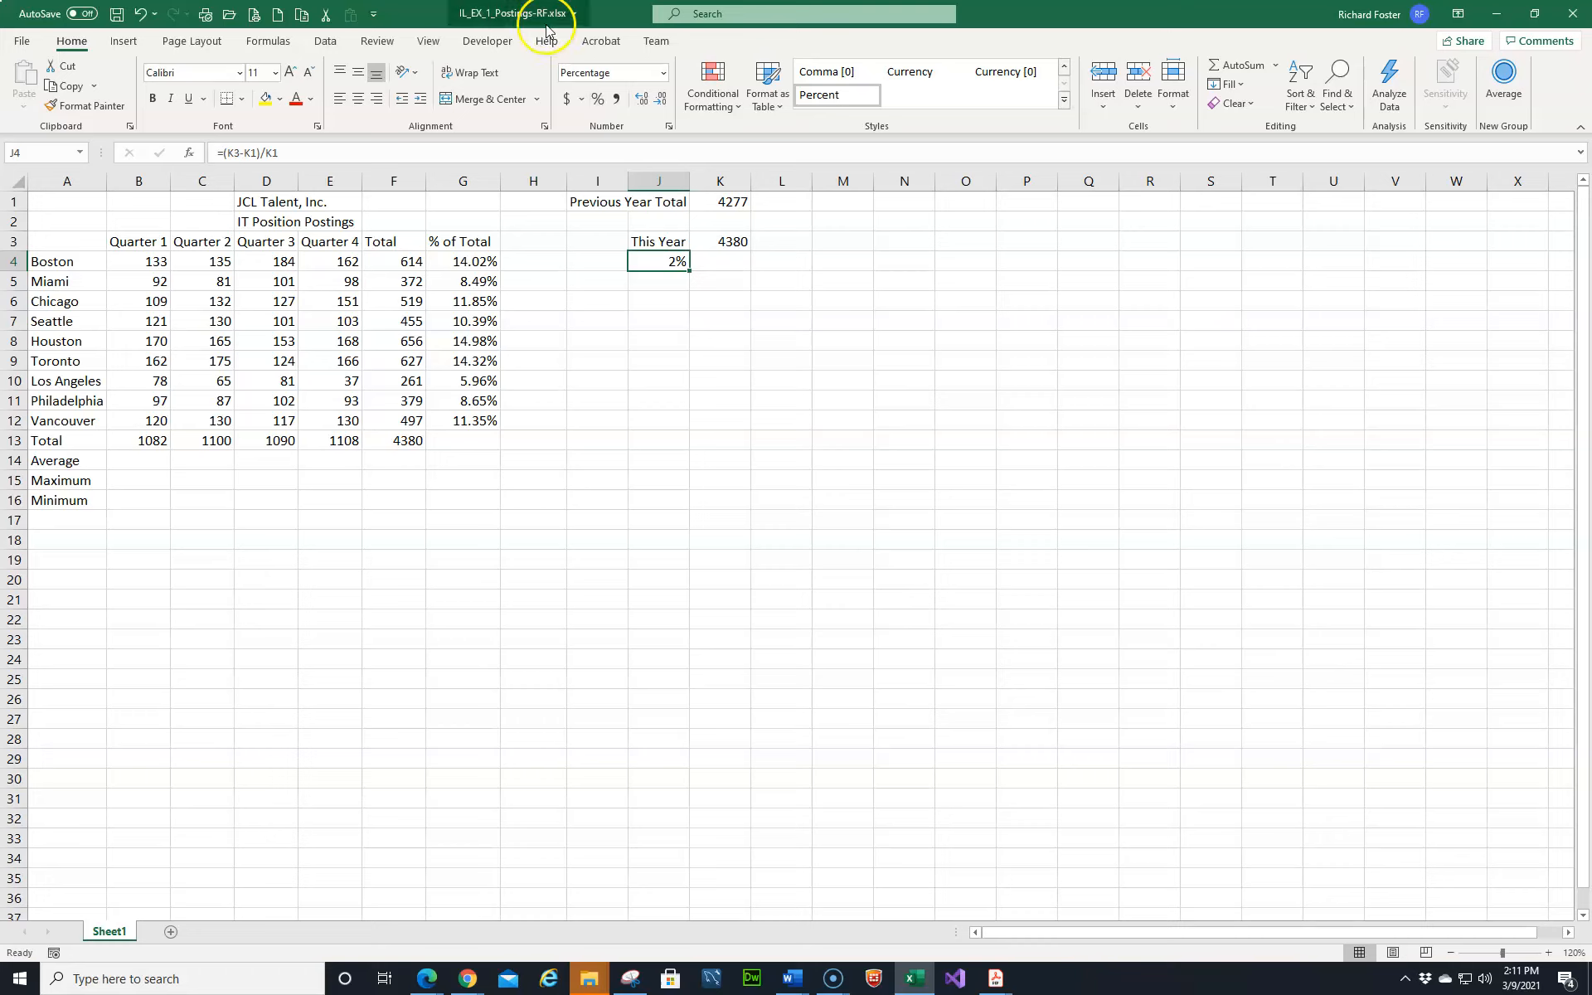
{"action": "left_click", "coordinate": [641, 100]}
{"action": "left_click", "coordinate": [641, 101]}
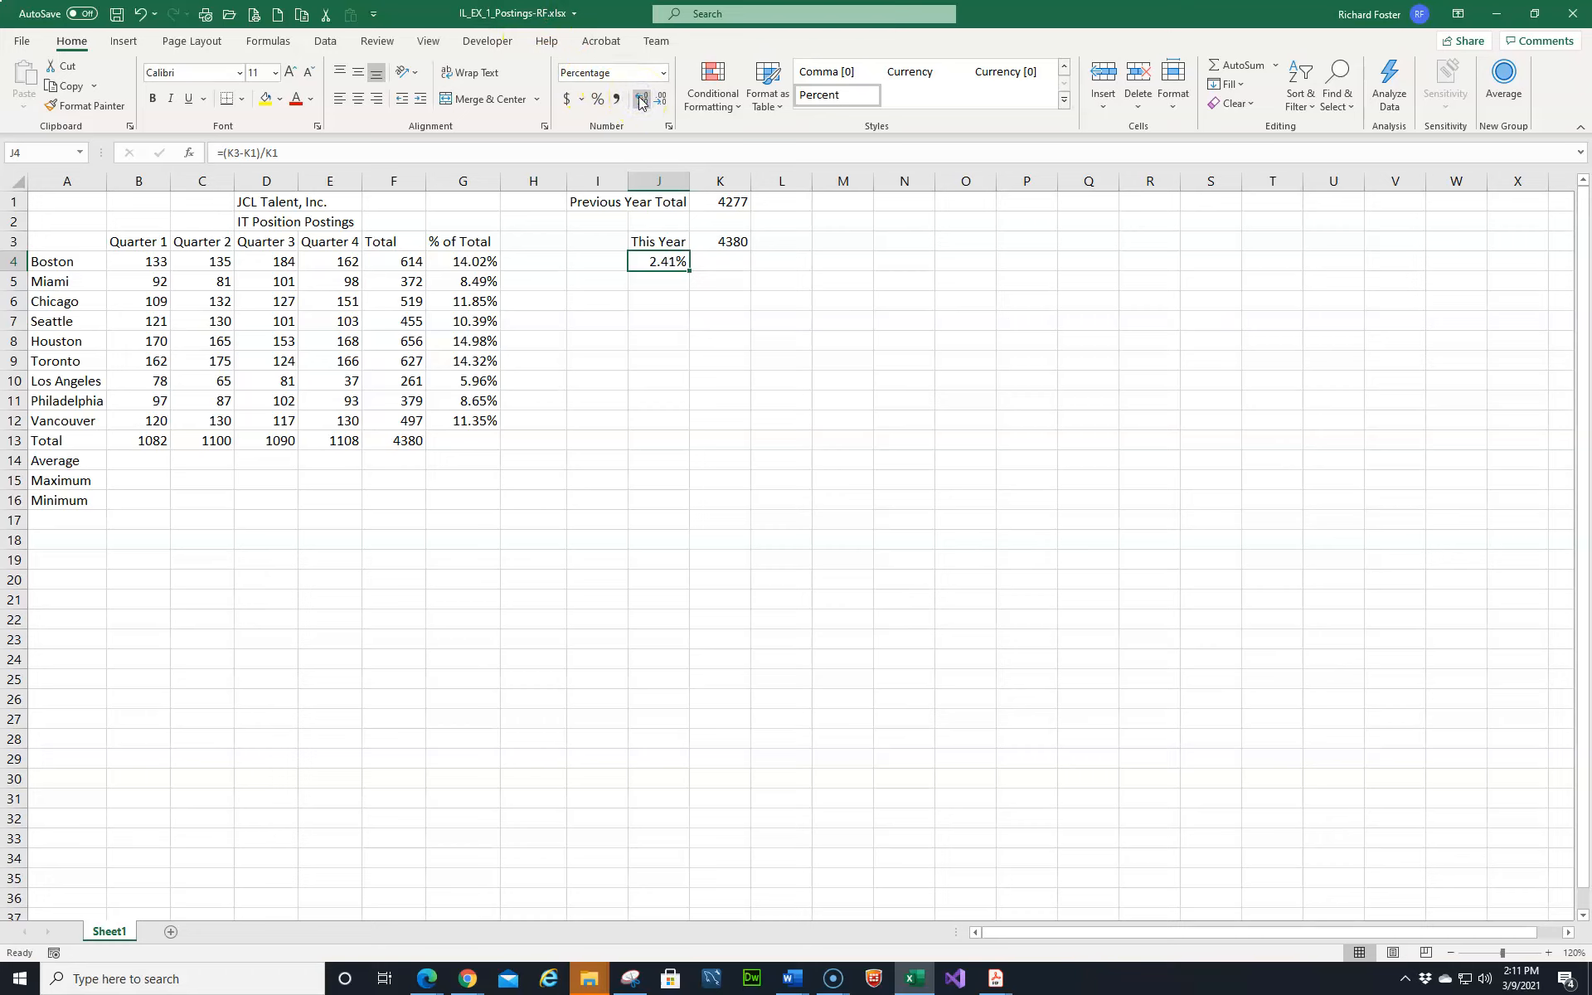
{"action": "left_click", "coordinate": [672, 122]}
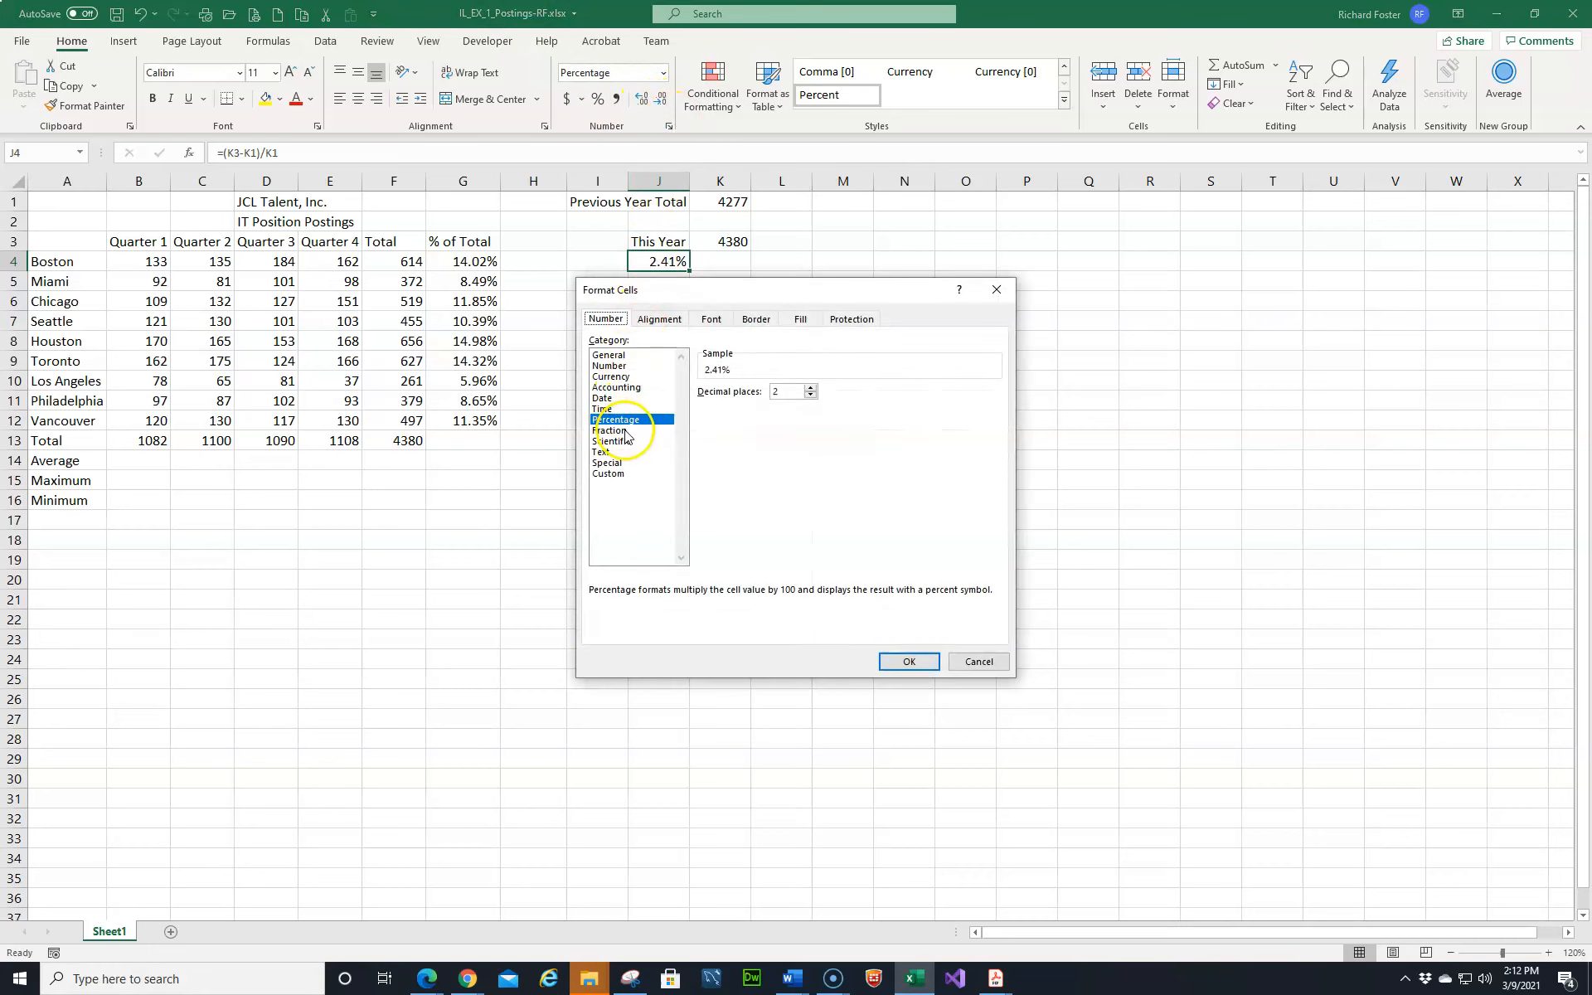
{"action": "left_click", "coordinate": [906, 663]}
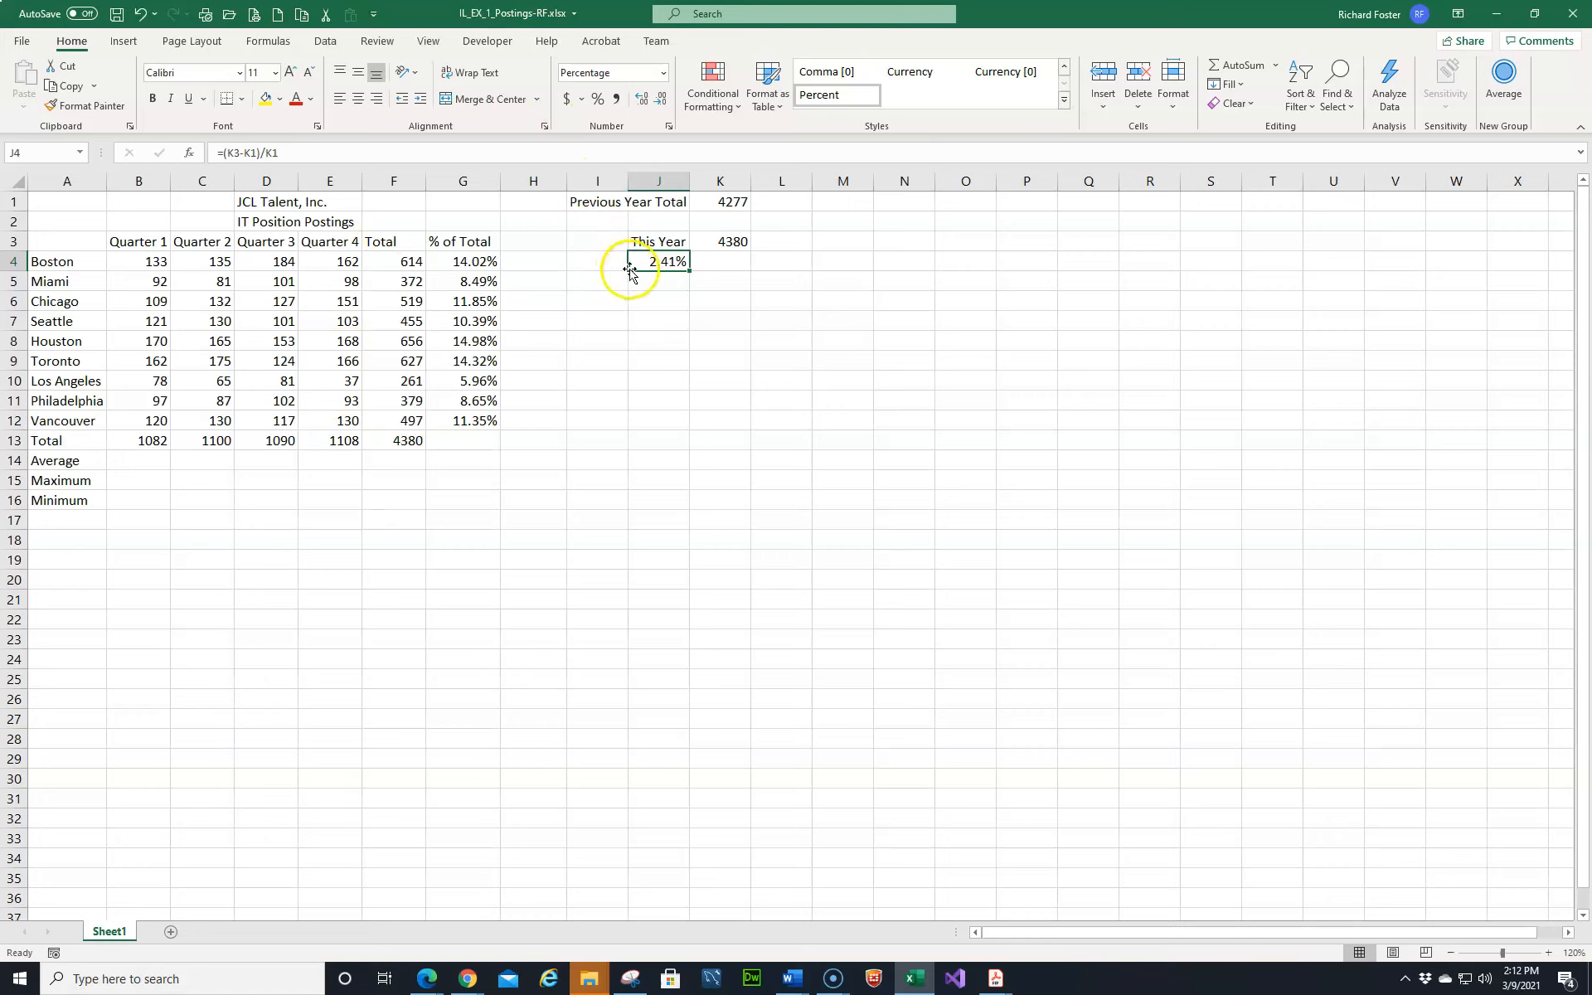
Enter the label "% Increase" in cell J5
{"action": "left_click", "coordinate": [649, 286]}
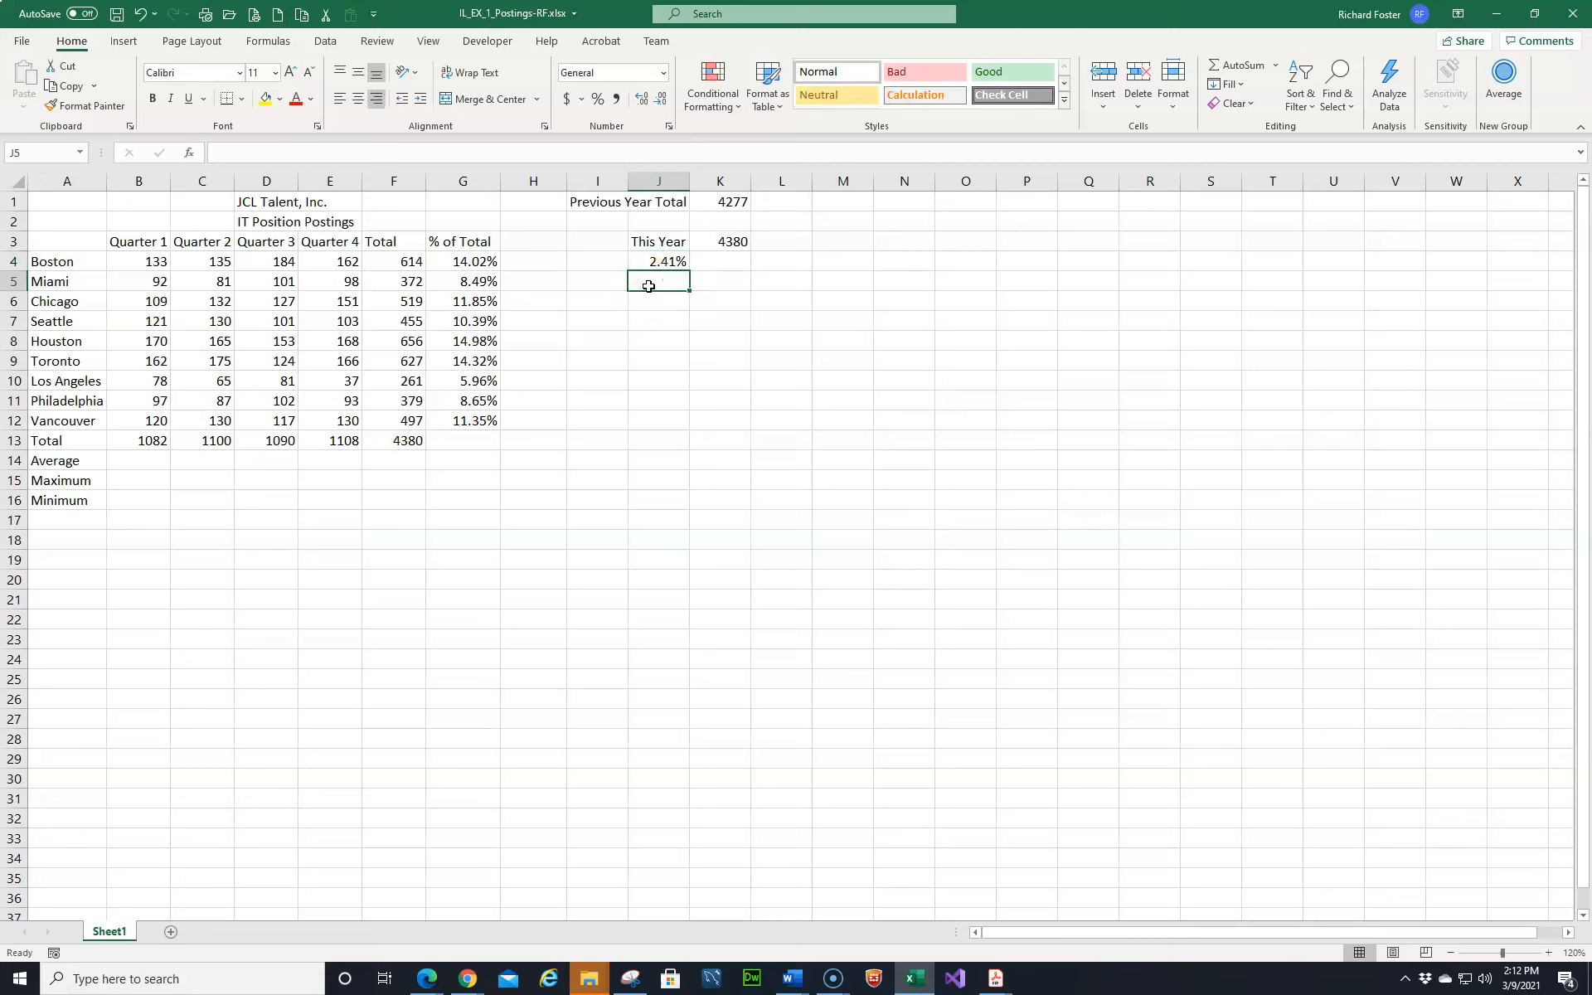
{"action": "type", "text": "% Increase"}
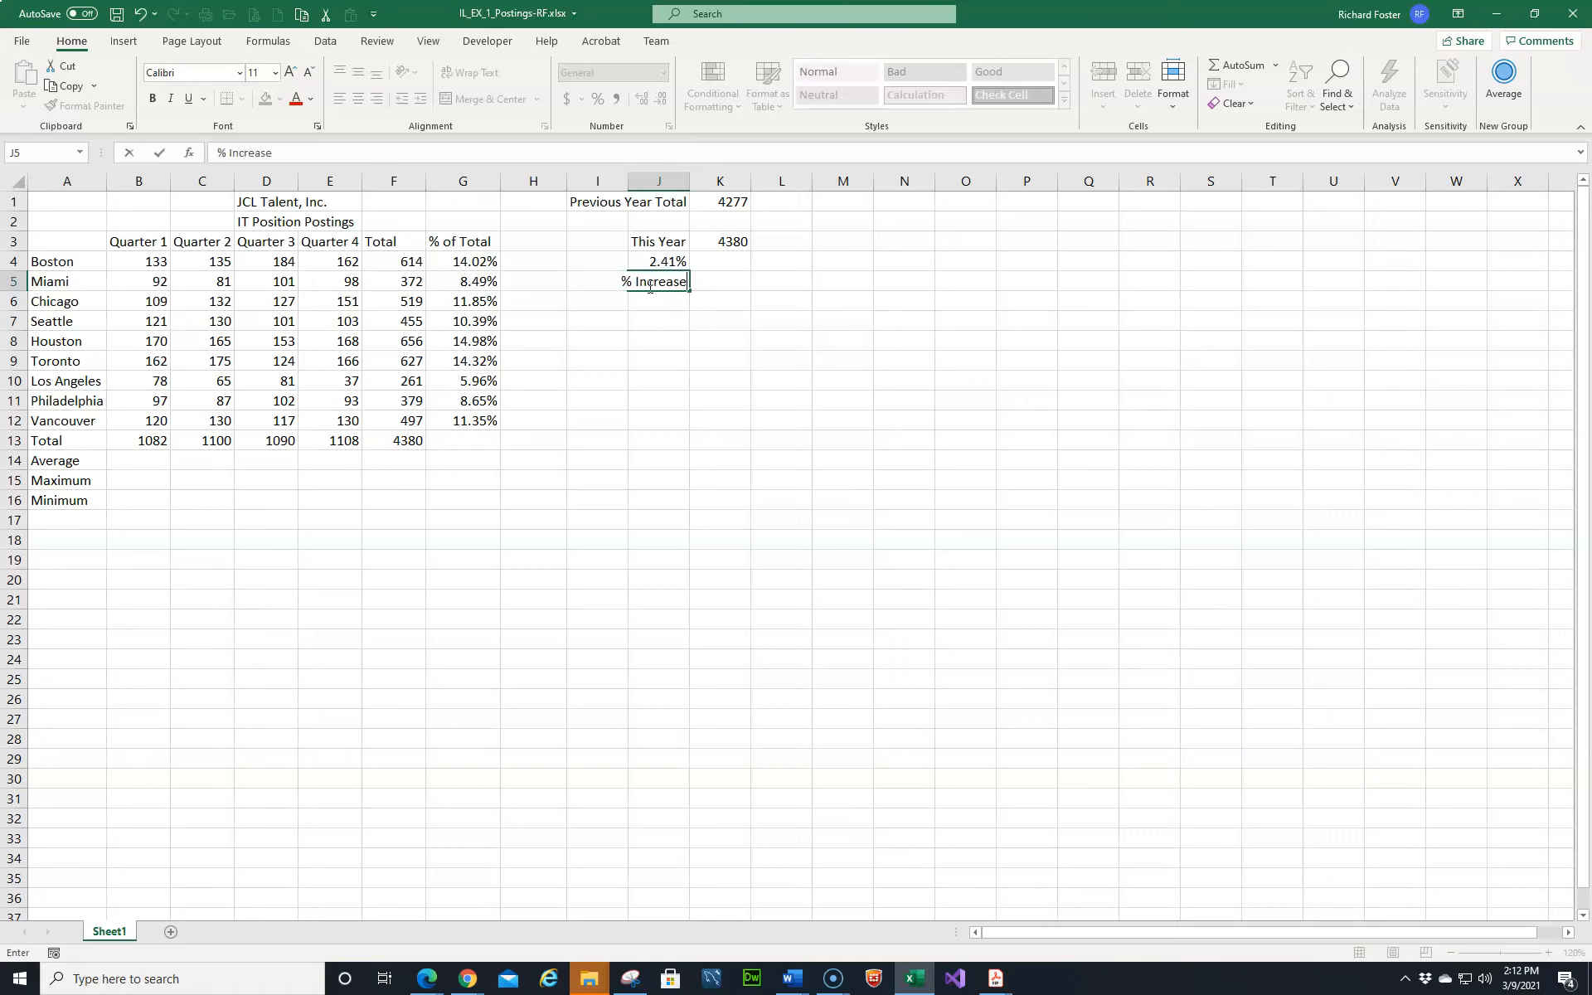
{"action": "key", "text": "Return"}
Delete the percentage increase formula from cell J4
{"action": "key", "text": "Up"}
{"action": "key", "text": "Up"}
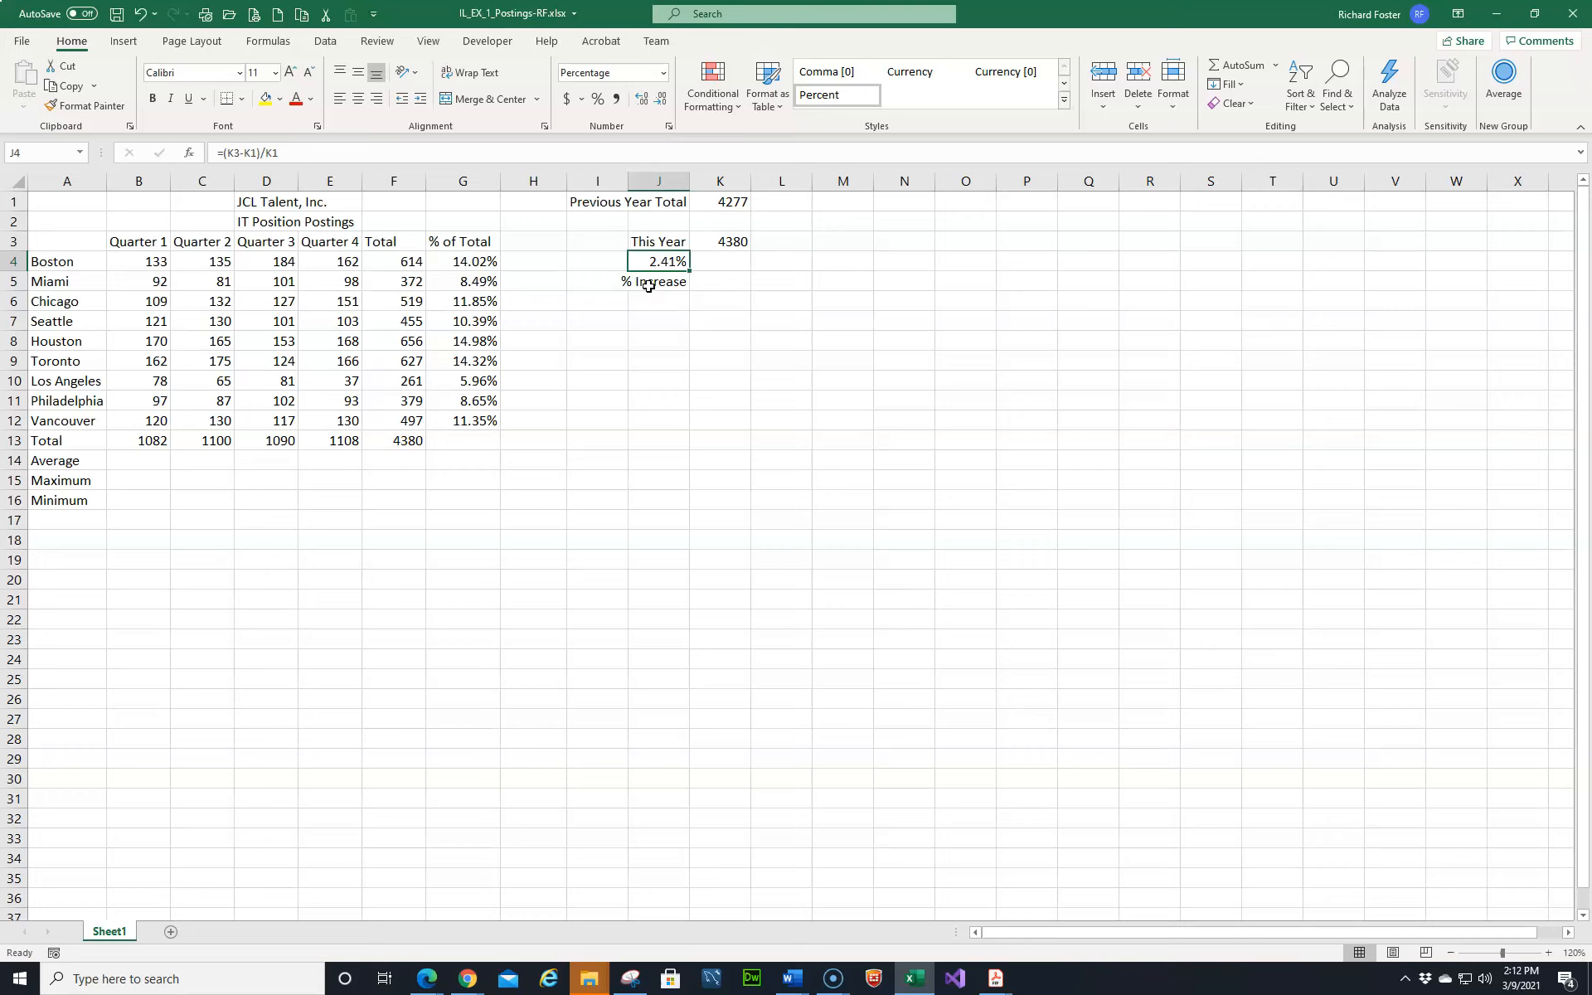
{"action": "key", "text": "Delete"}
Calculate the percentage increase in cell K5, beside its label, with the formula =(K3-K1)/K1
{"action": "left_click", "coordinate": [648, 286]}
{"action": "key", "text": "Right"}
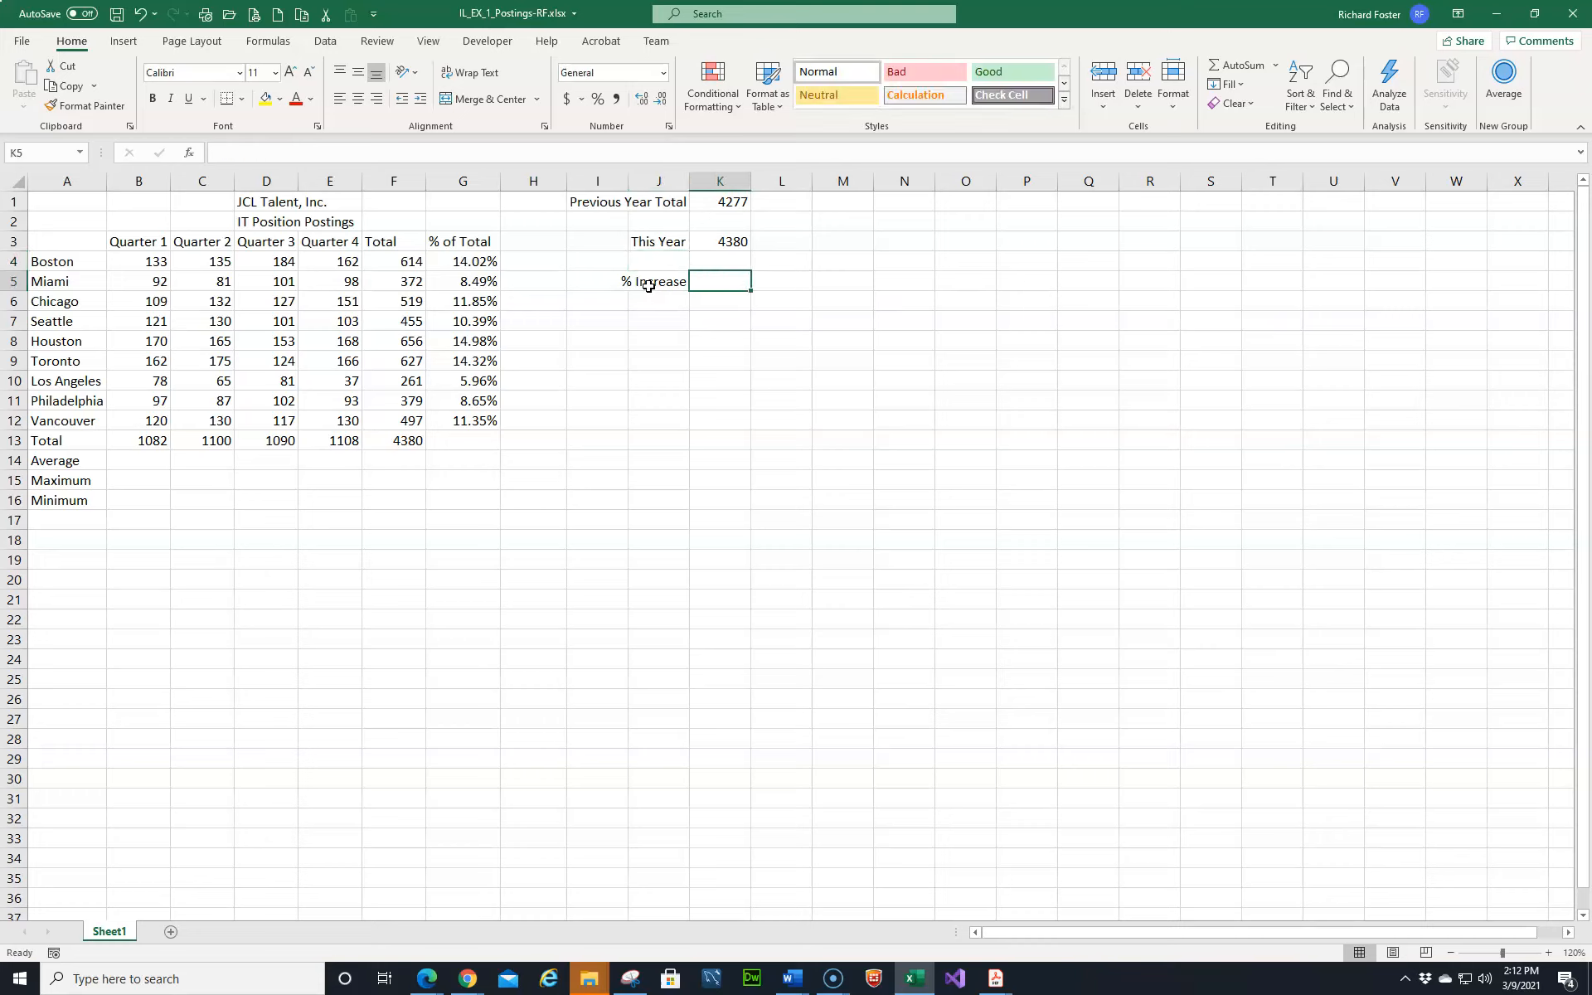
{"action": "type", "text": "="}
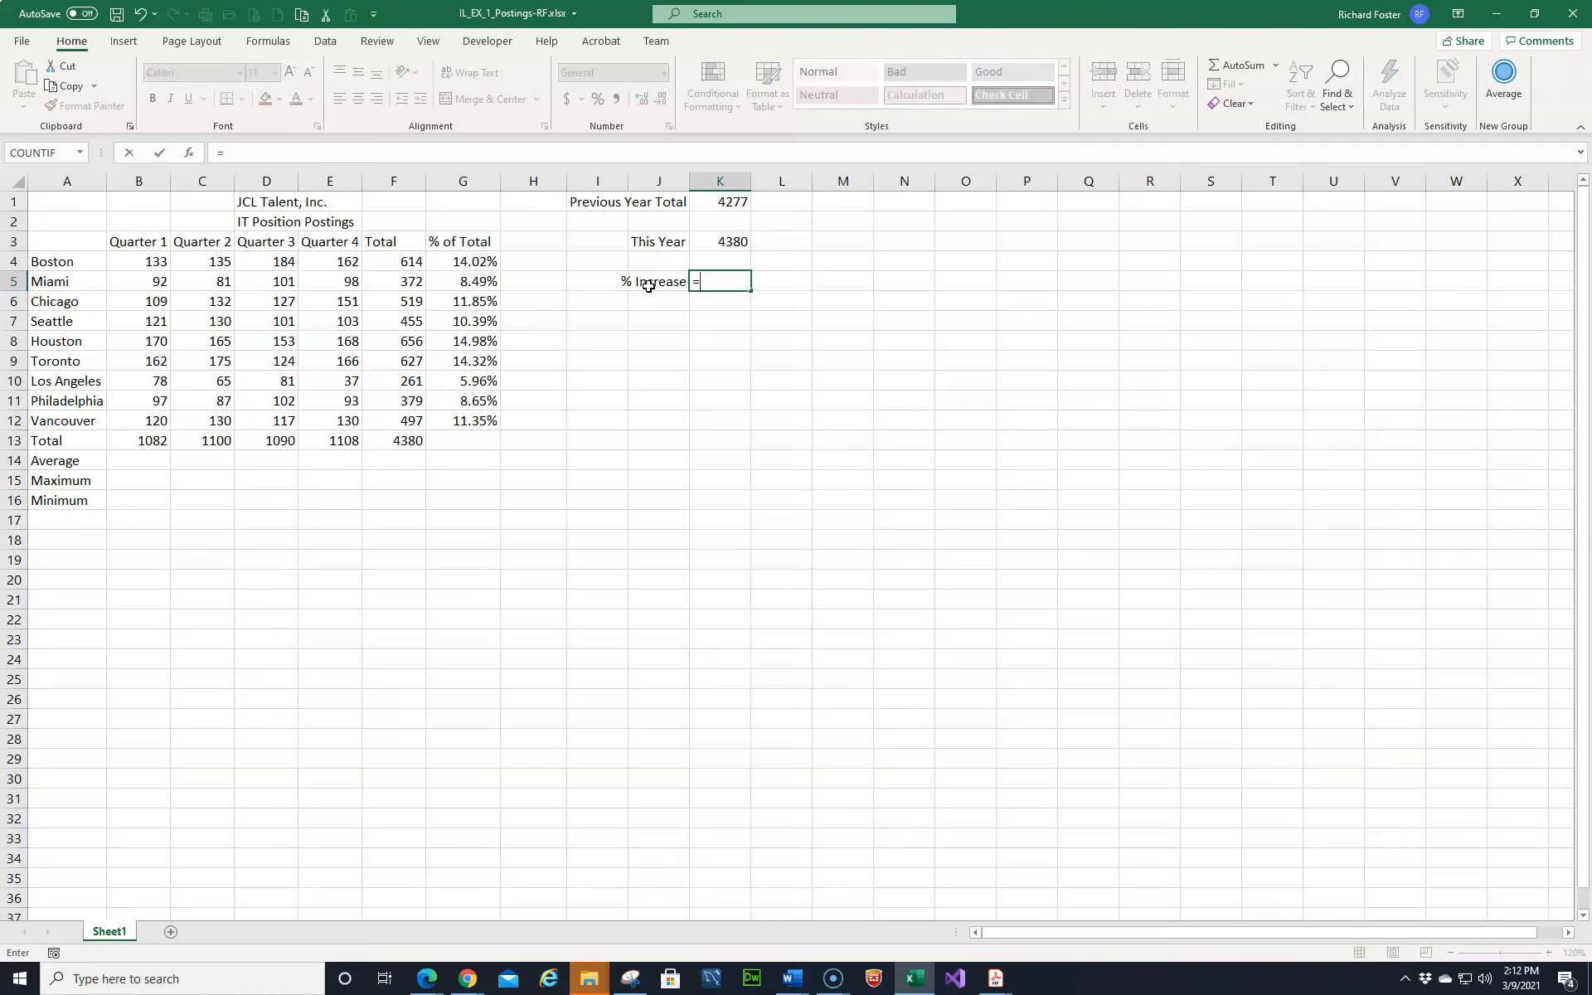
{"action": "type", "text": "("}
{"action": "left_click", "coordinate": [727, 241]}
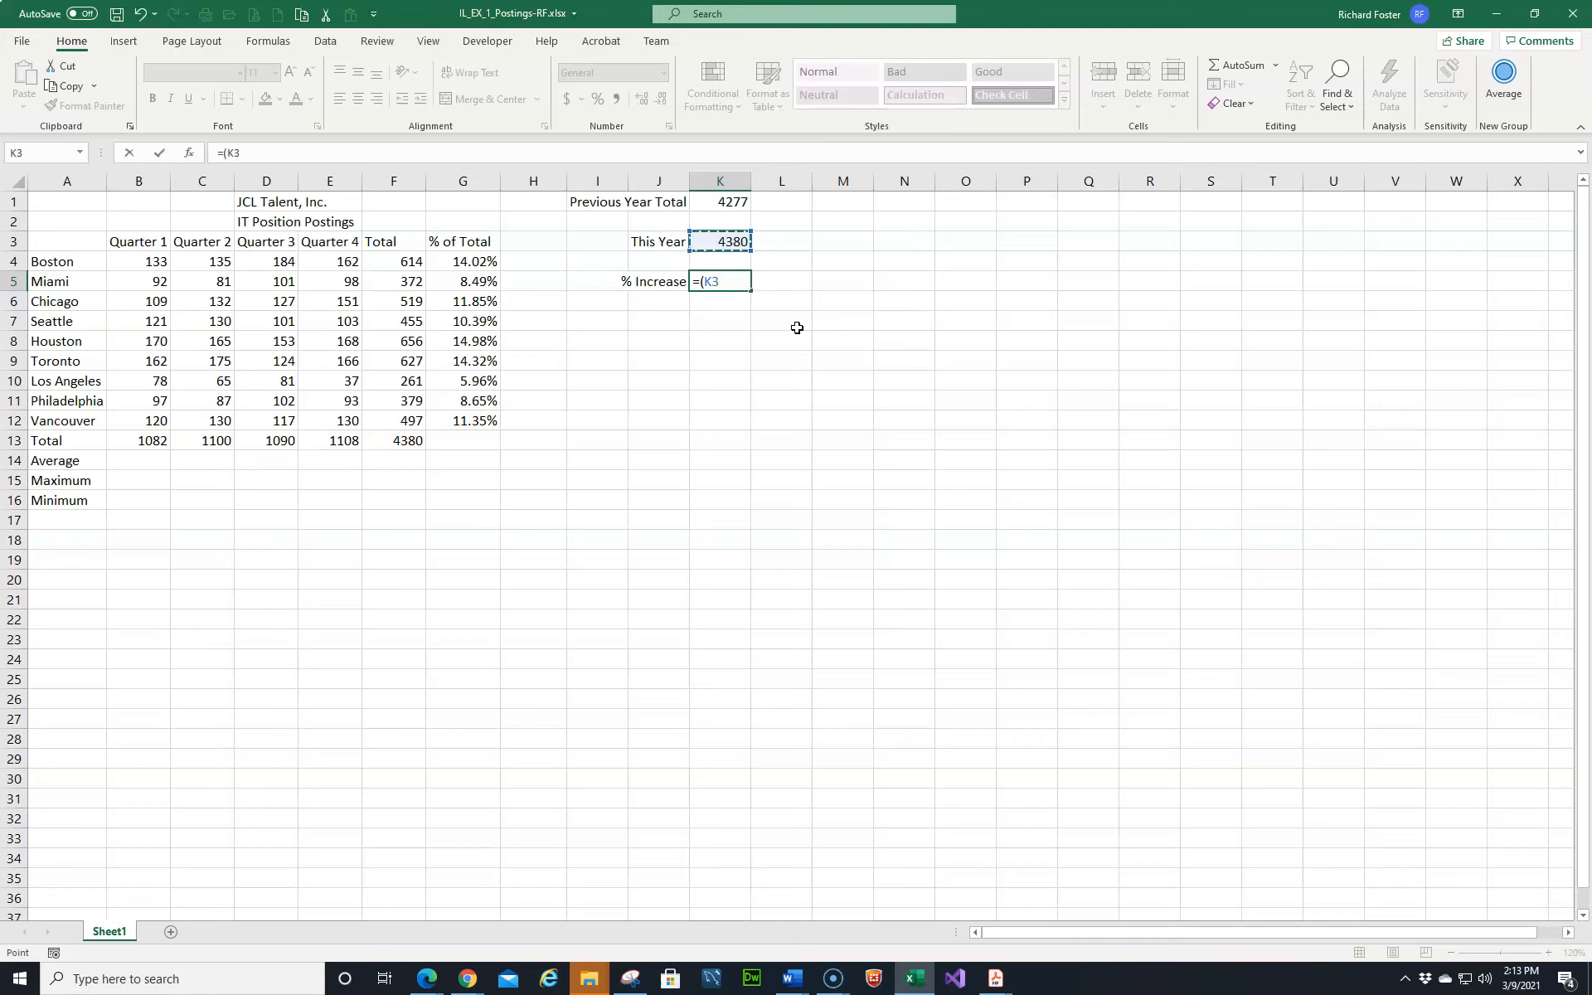
{"action": "type", "text": "-"}
{"action": "left_click", "coordinate": [723, 242]}
{"action": "left_click", "coordinate": [734, 205]}
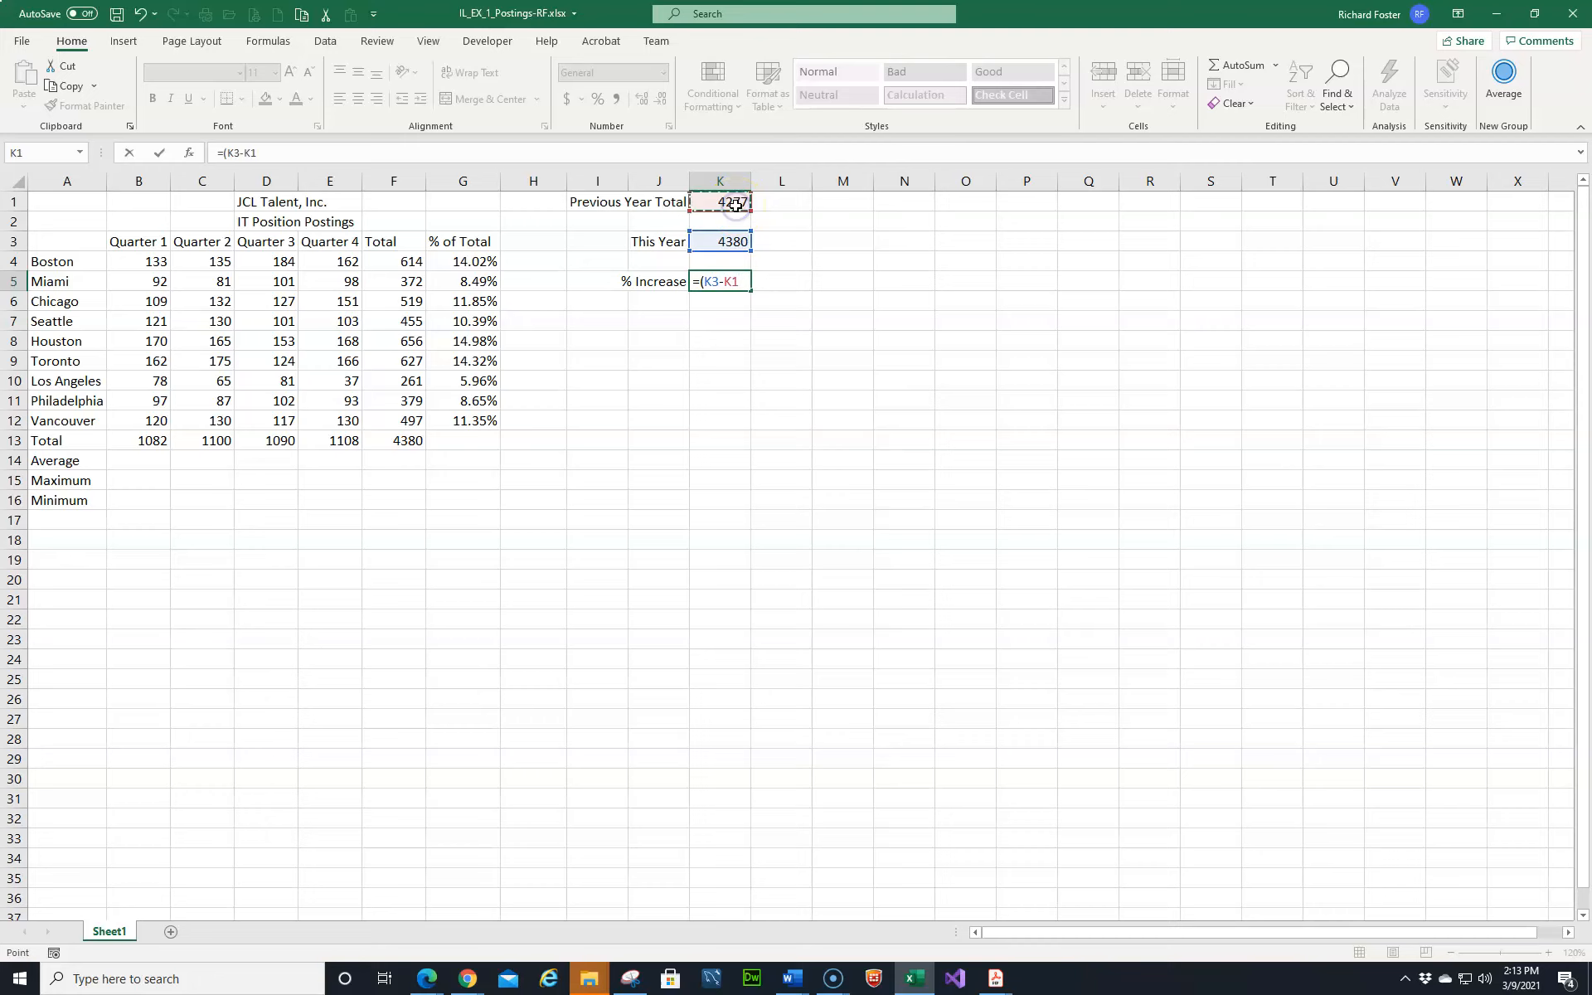
{"action": "type", "text": ")"}
{"action": "type", "text": "/"}
{"action": "type", "text": "K1"}
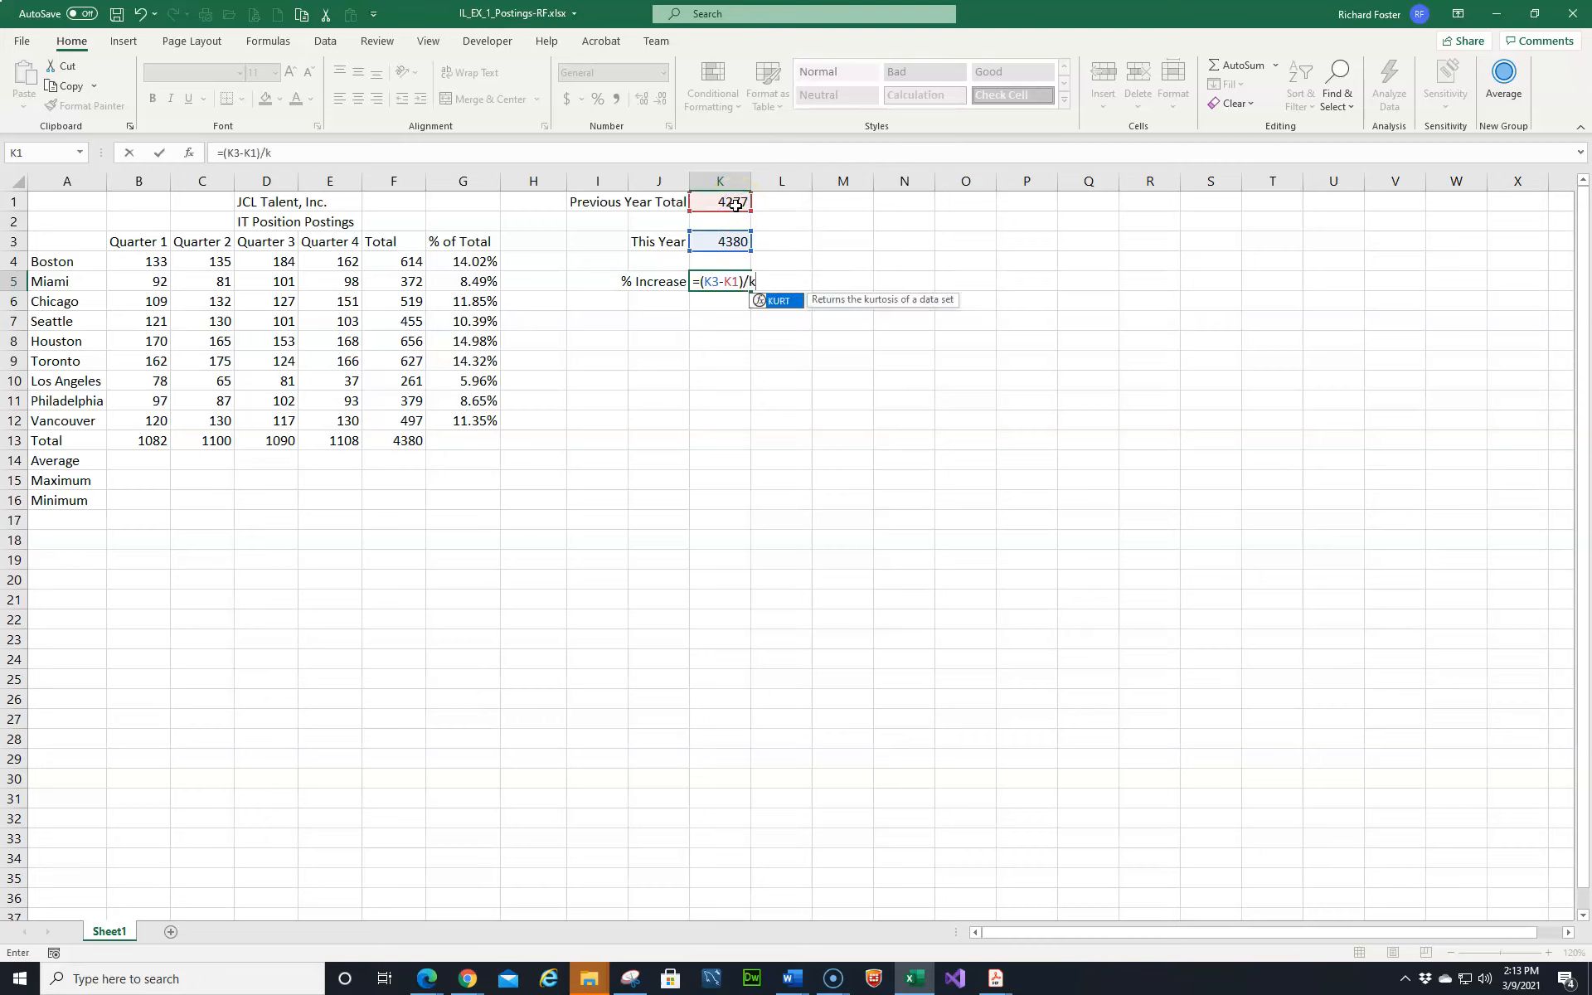
{"action": "key", "text": "Return"}
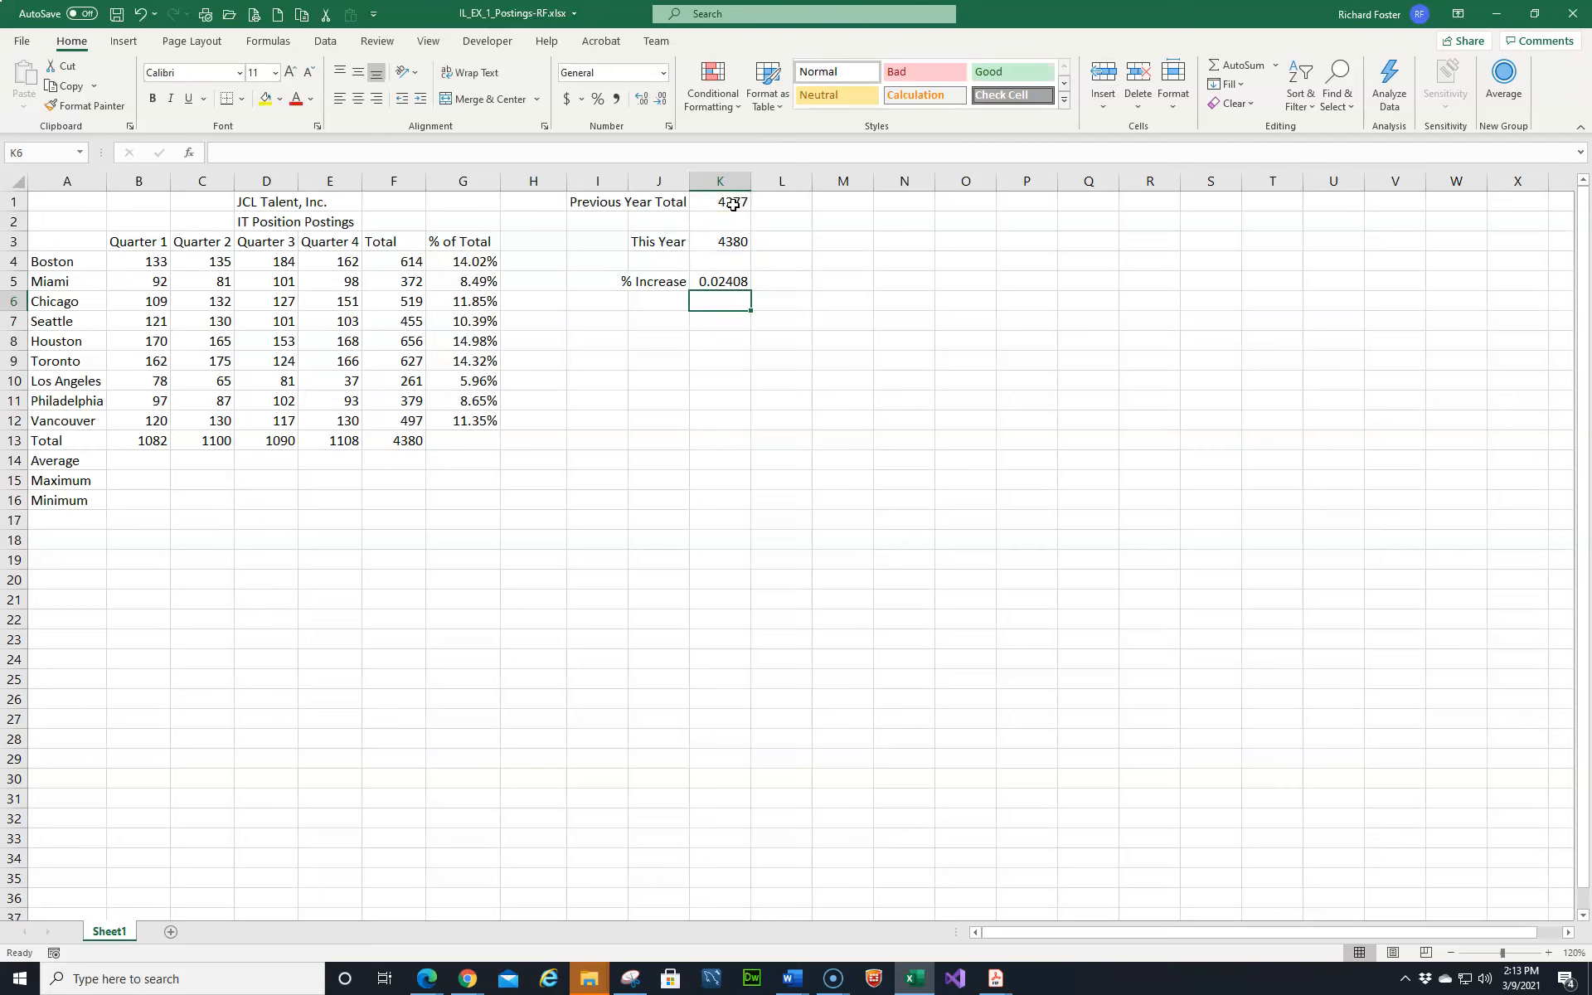
Format the % Increase result in cell K5 as a percentage with two decimal places and save the workbook
{"action": "left_click", "coordinate": [728, 280]}
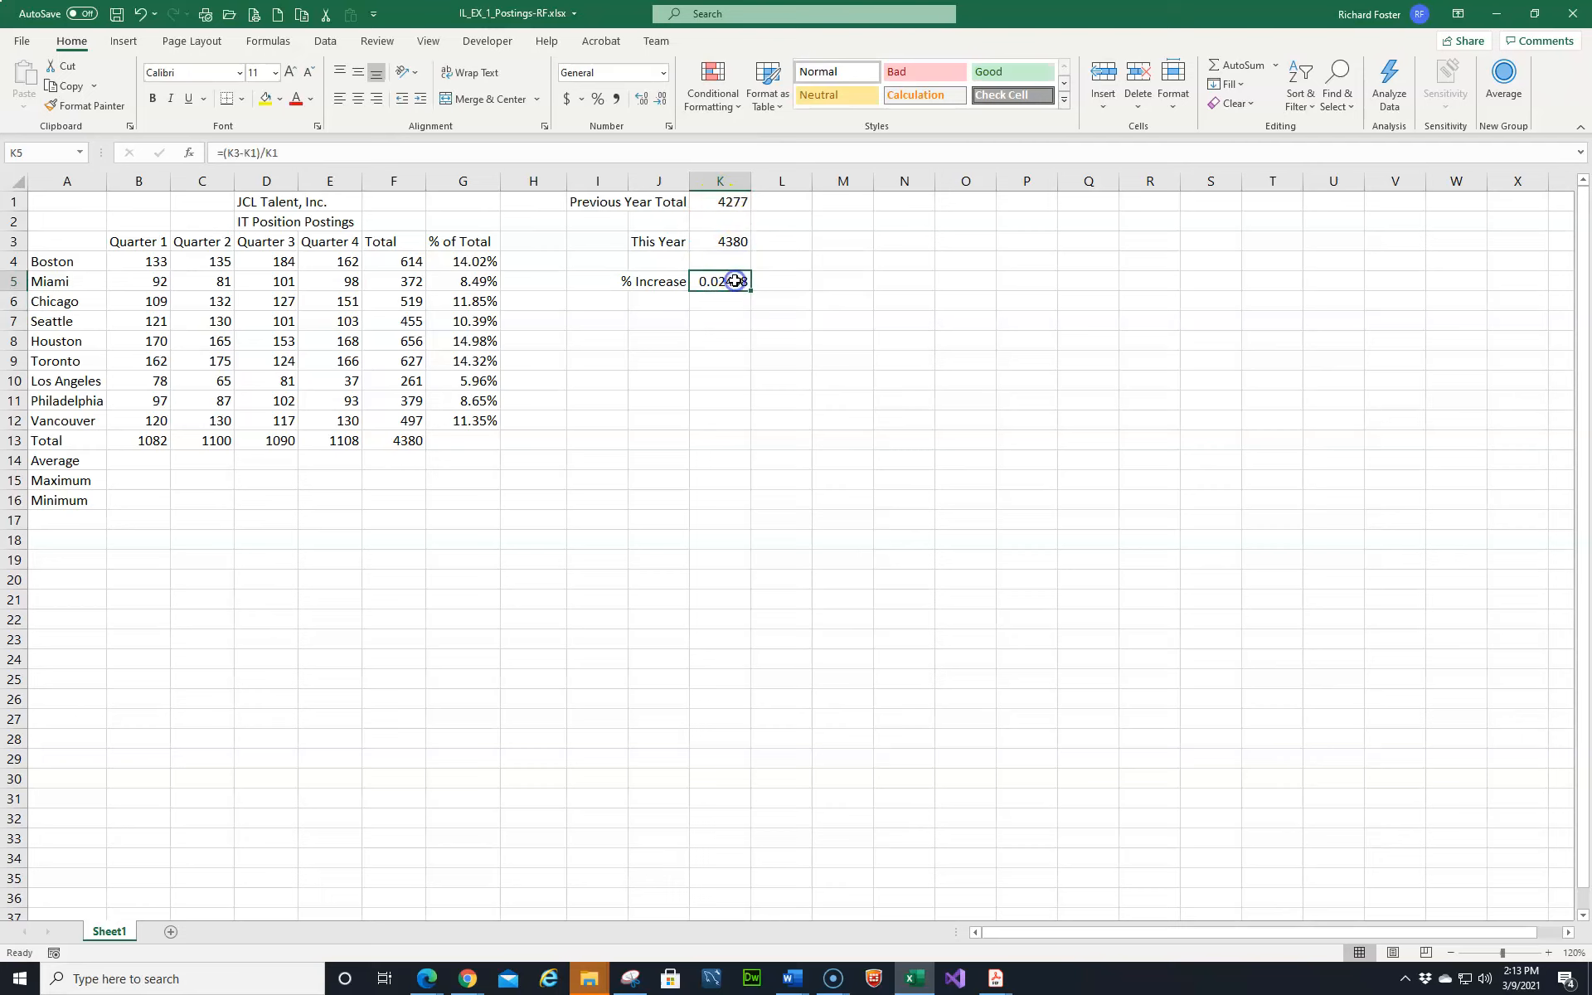
{"action": "left_click", "coordinate": [670, 130]}
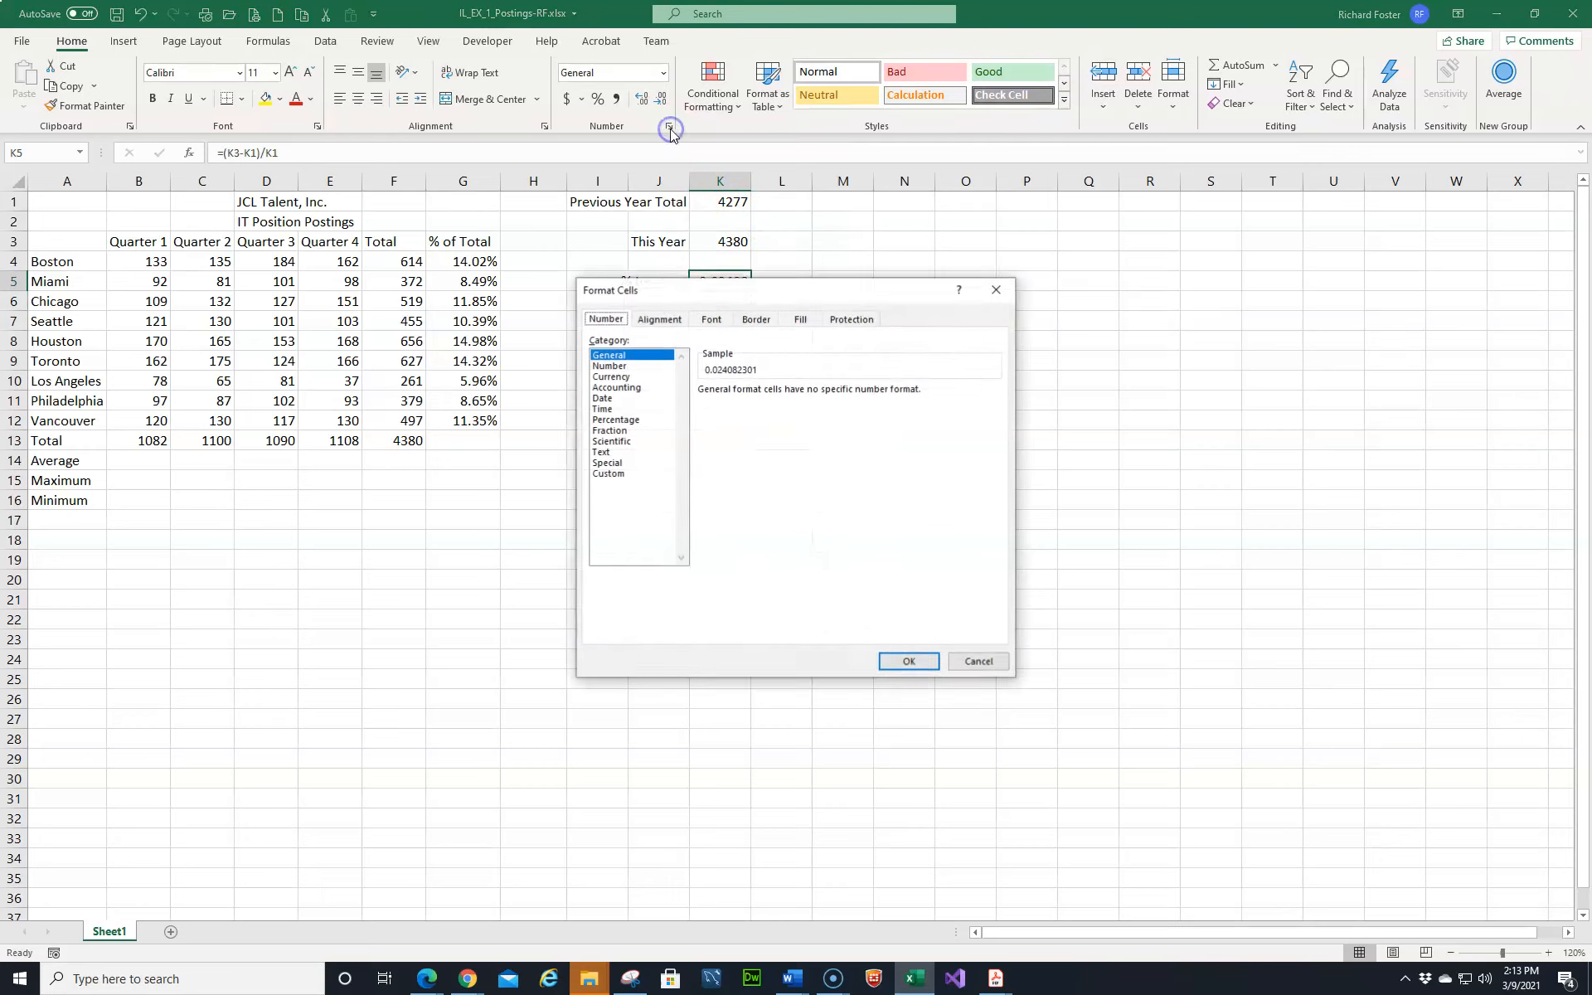
{"action": "left_click", "coordinate": [633, 388]}
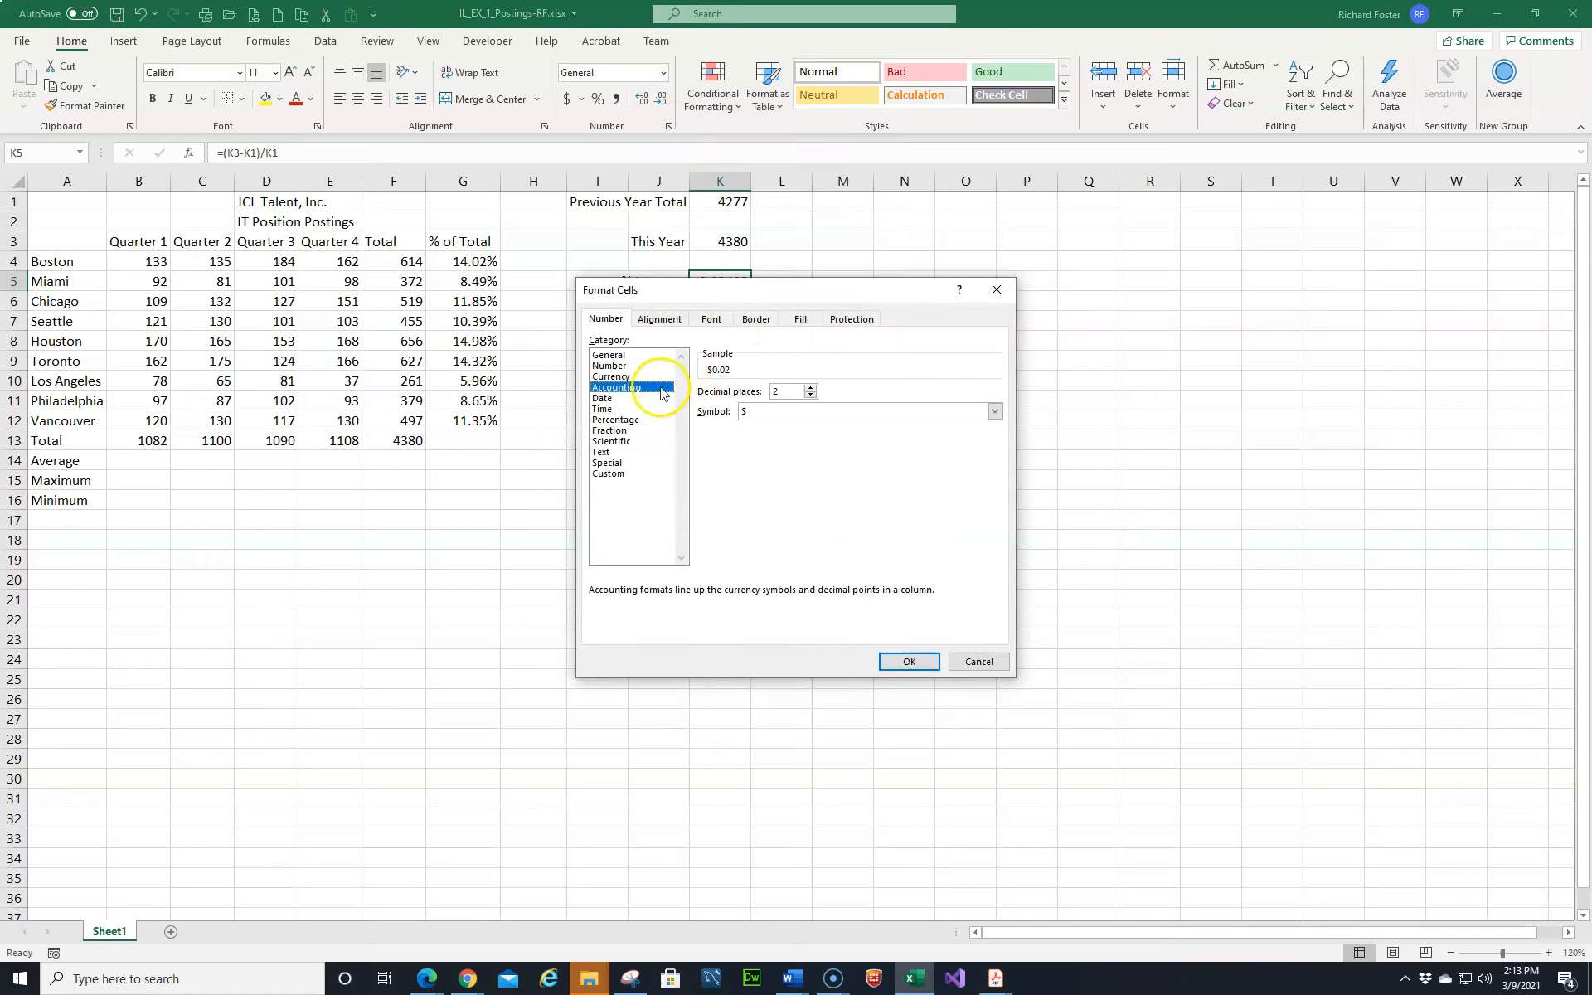
{"action": "left_click", "coordinate": [615, 419]}
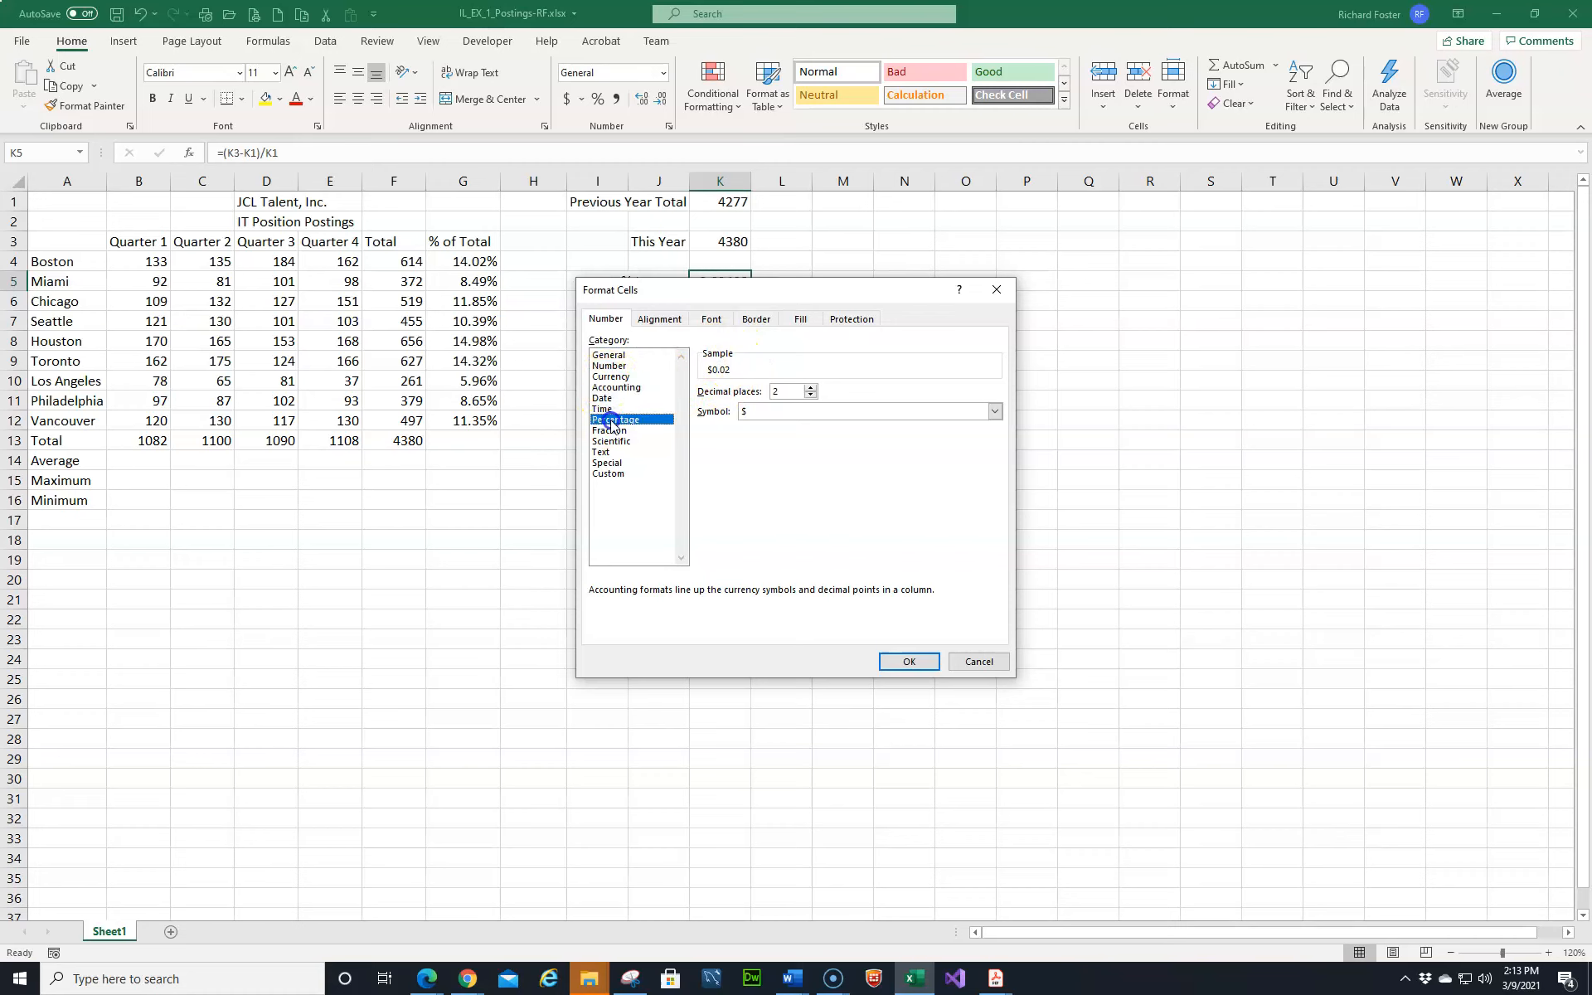
{"action": "left_click", "coordinate": [909, 661]}
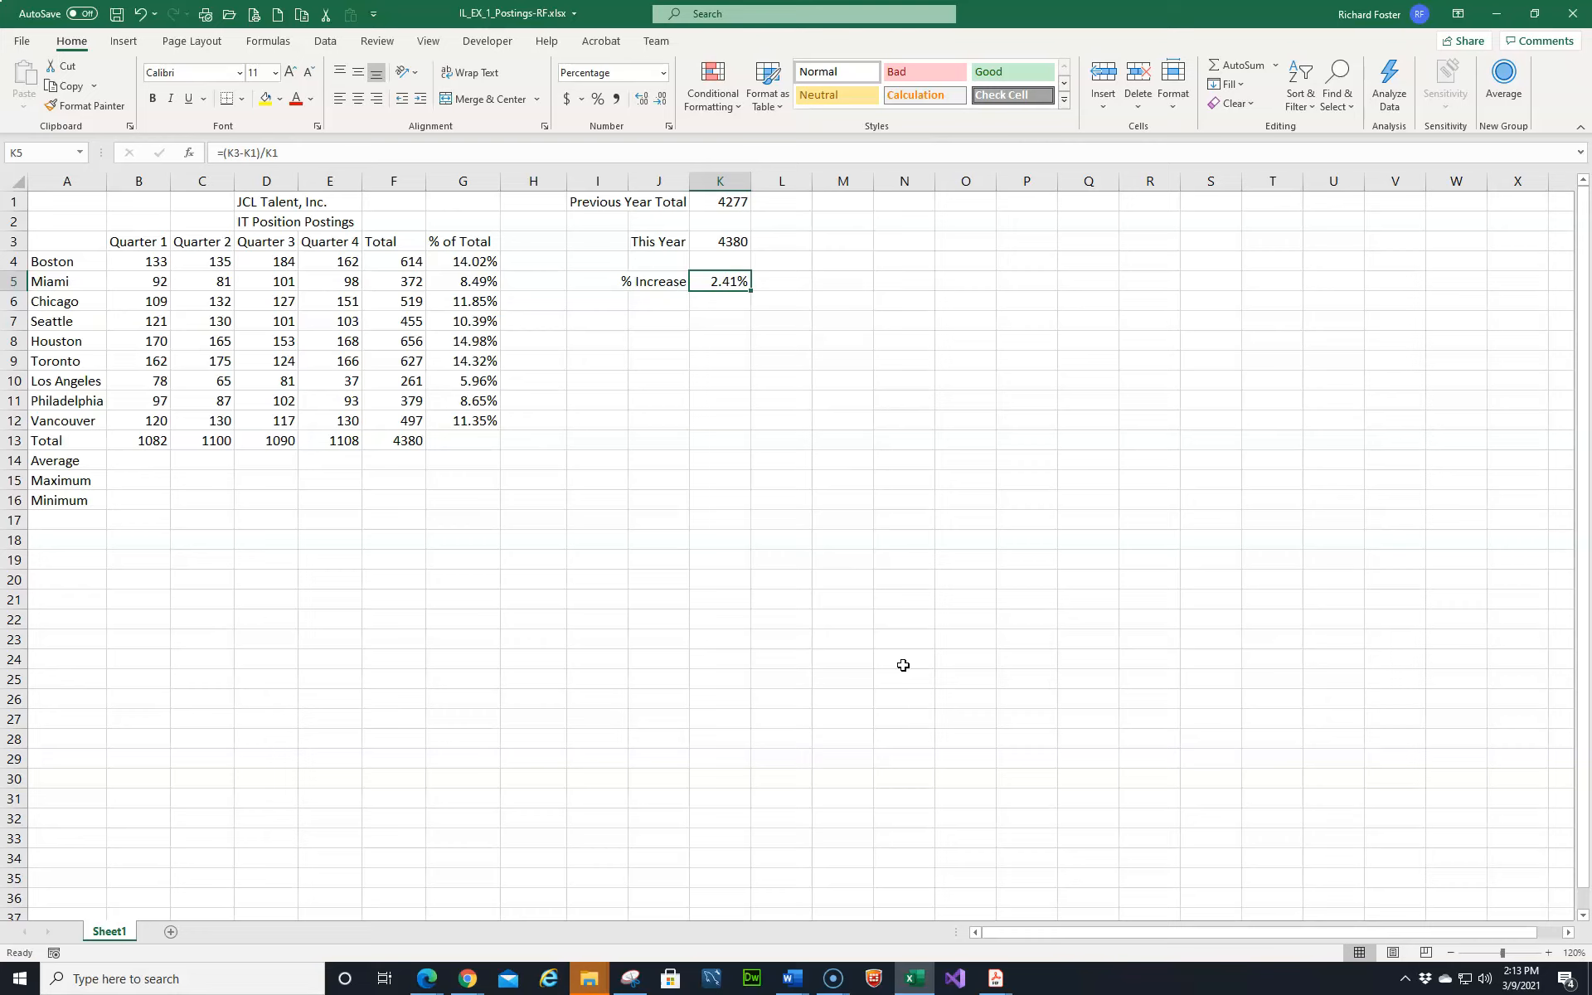
{"action": "key", "text": "ctrl+s"}
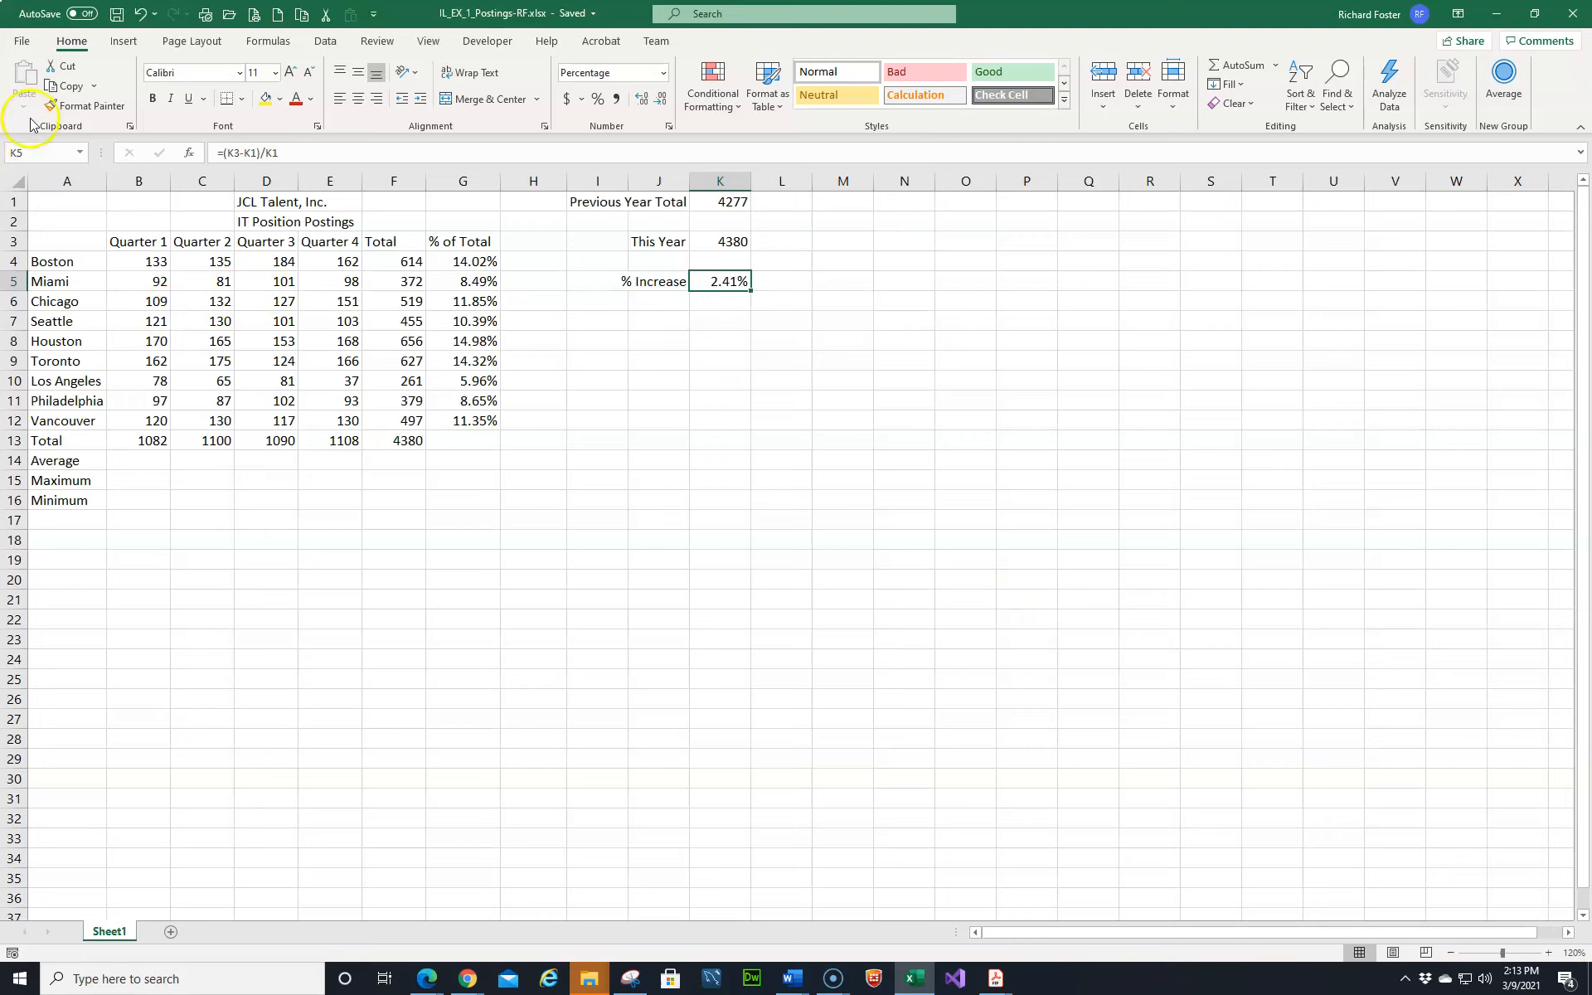
Insert a blank row between the Total and Average rows
{"action": "left_click", "coordinate": [21, 152]}
{"action": "type", "text": "b15"}
{"action": "key", "text": "Return"}
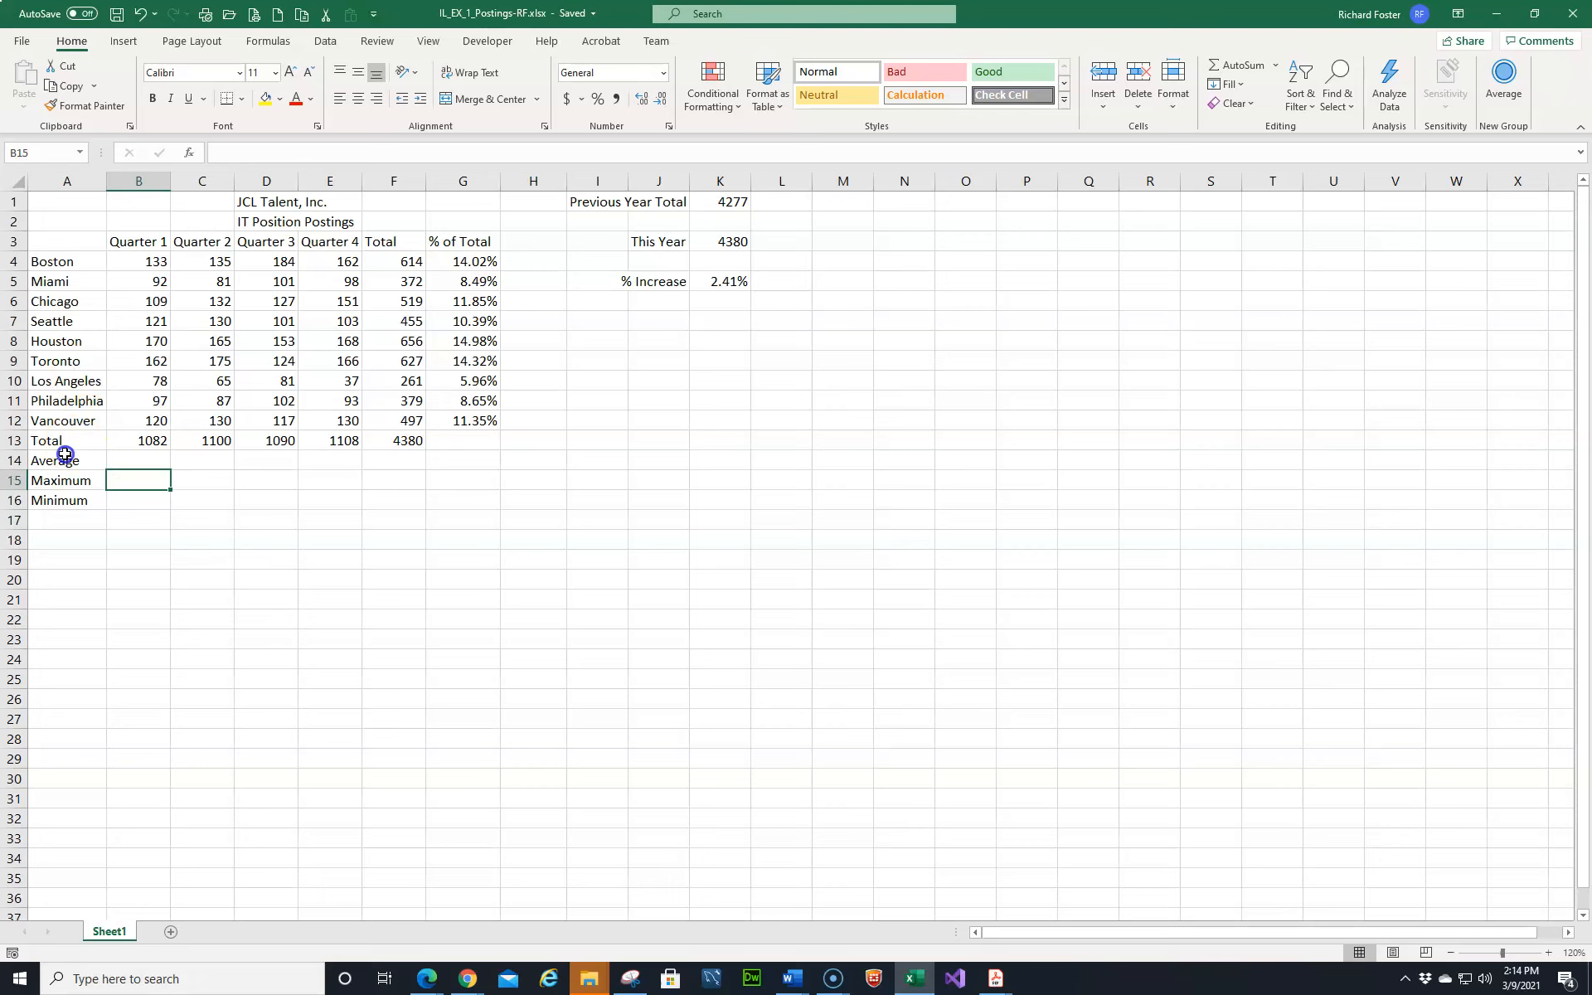
{"action": "left_click", "coordinate": [13, 459]}
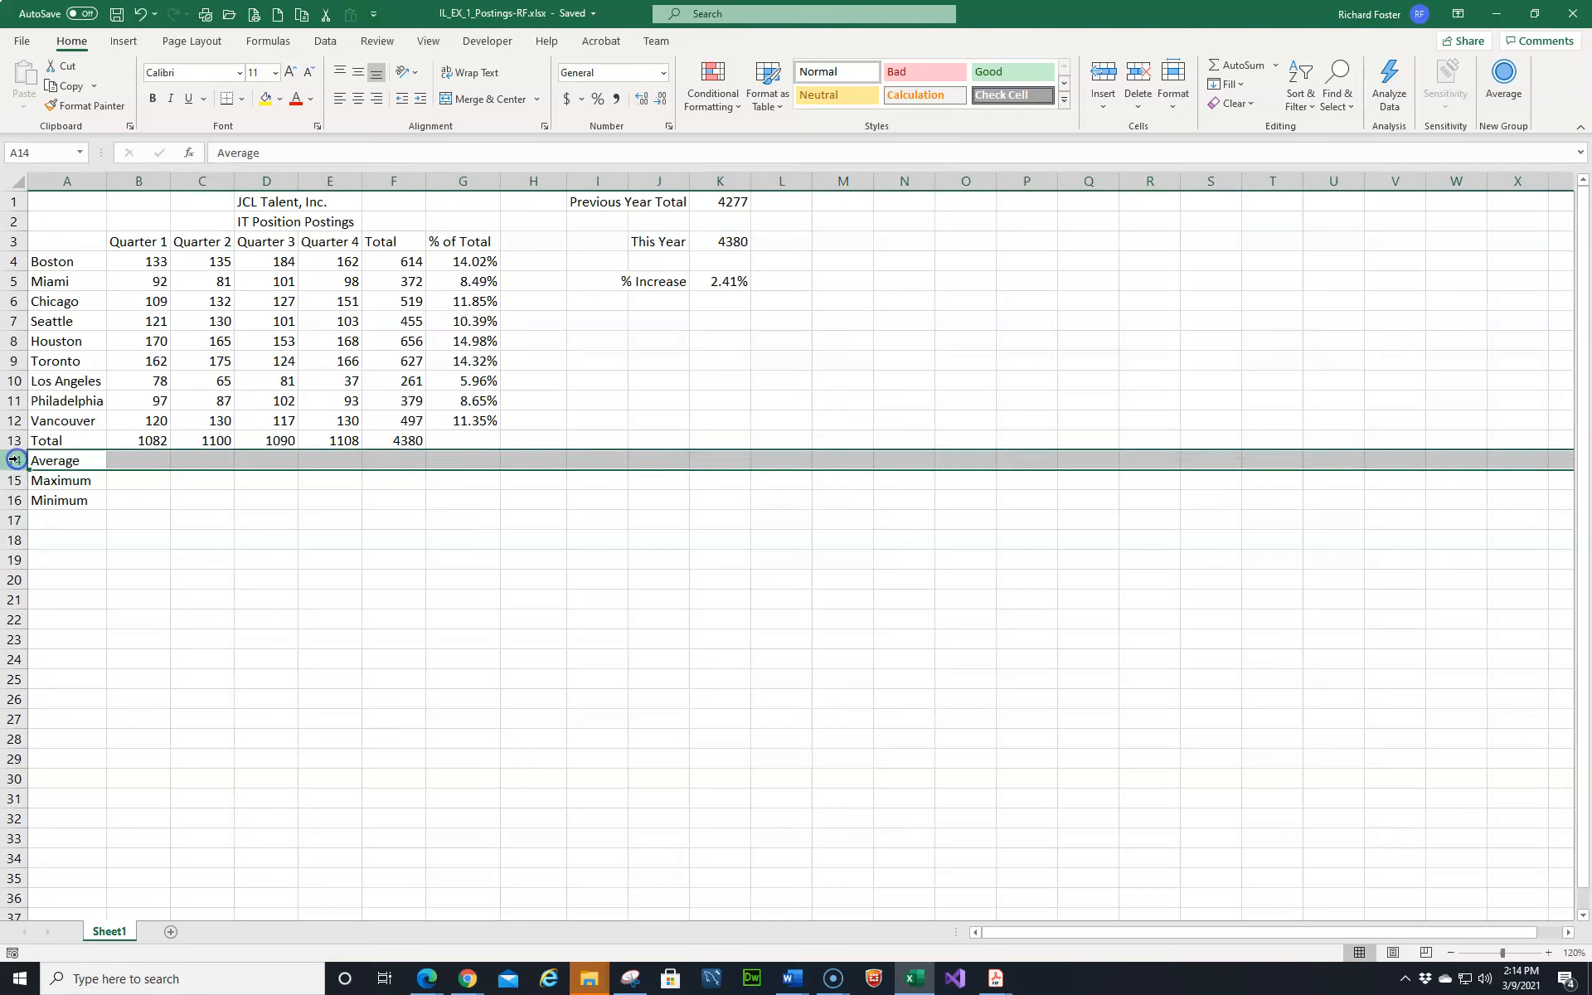
{"action": "right_click", "coordinate": [13, 459]}
{"action": "left_click", "coordinate": [50, 596]}
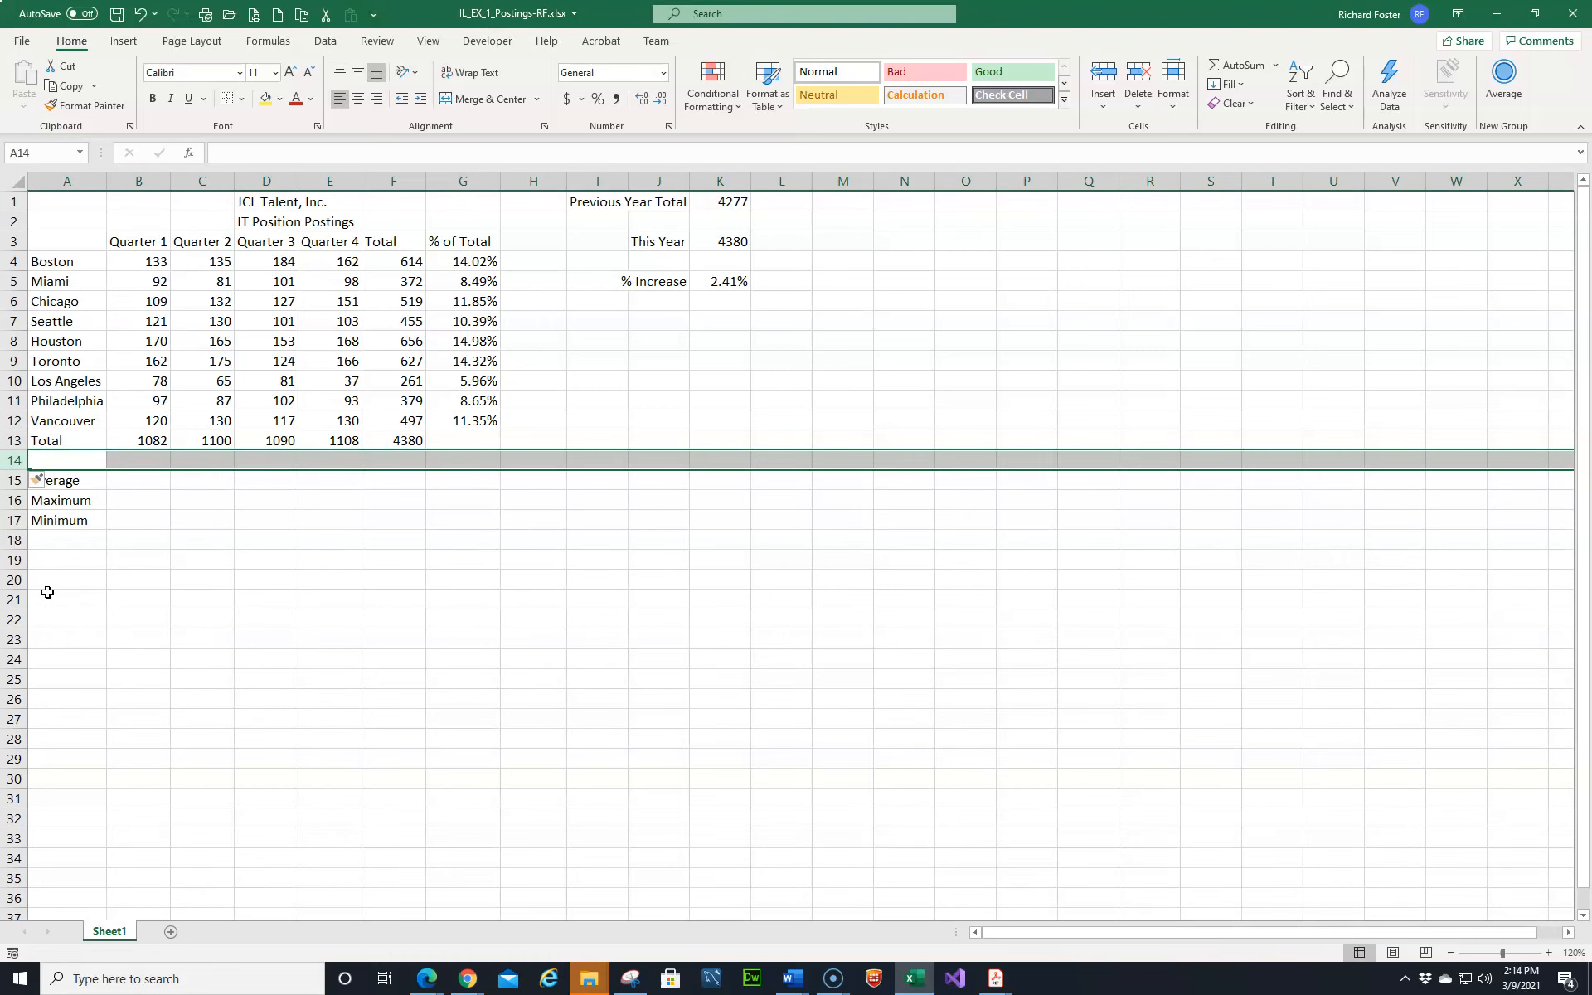
Calculate the Quarter 1 average of the city rows in cell B15 with =AVERAGE(B4:B12)
{"action": "left_click", "coordinate": [78, 482]}
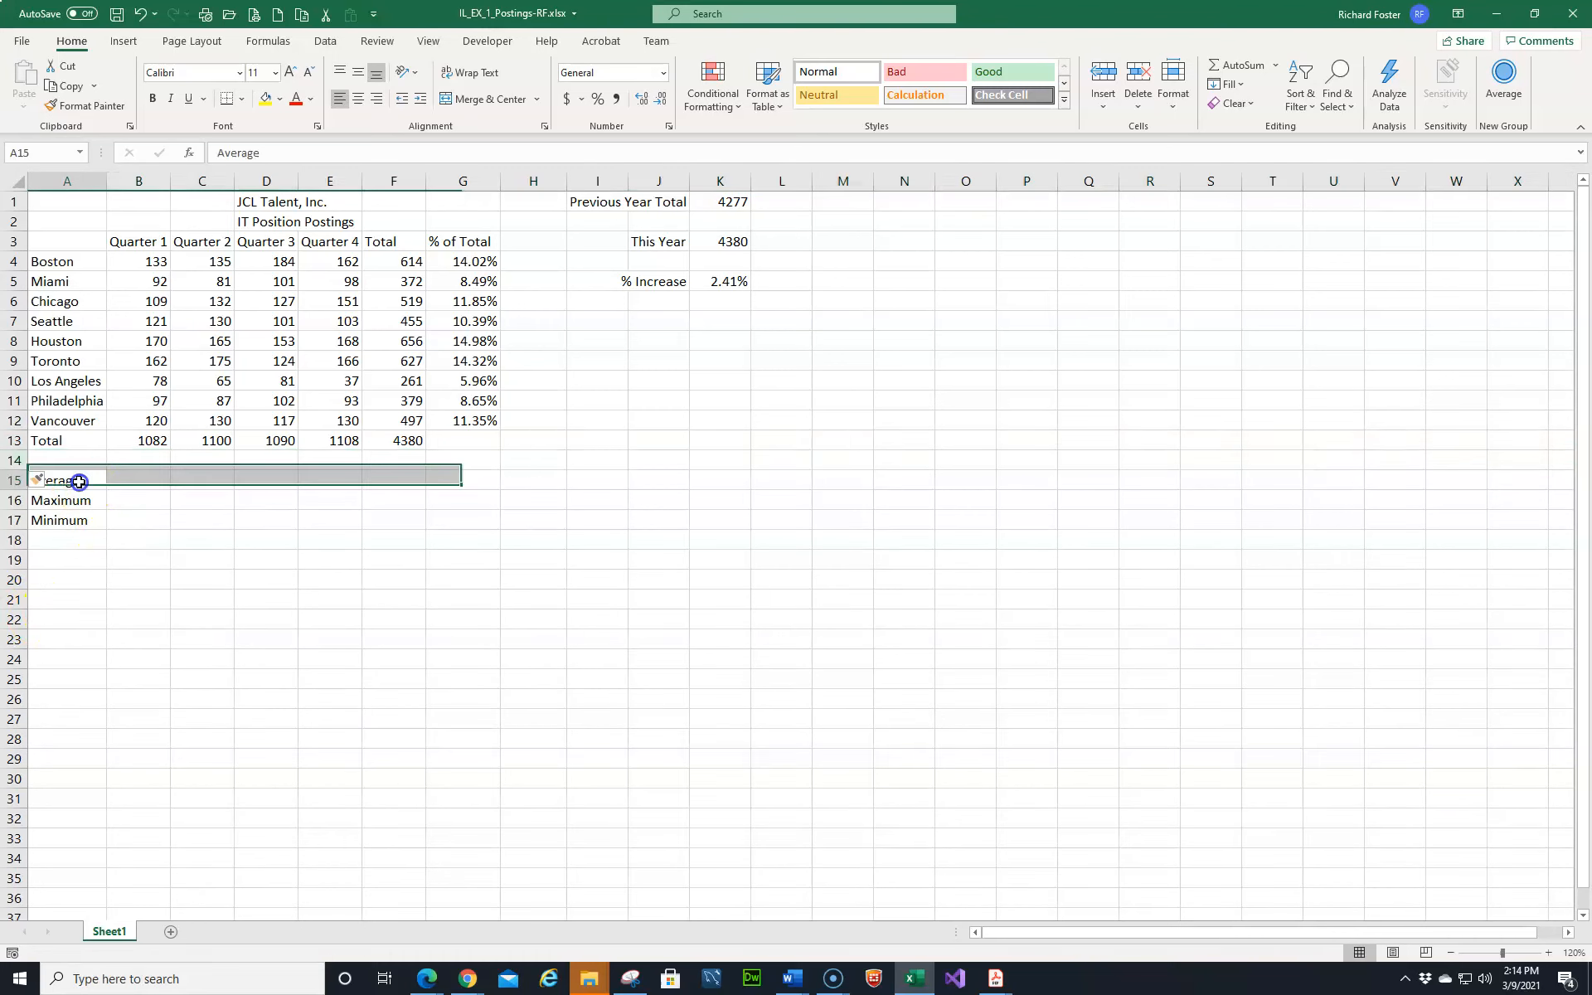
{"action": "left_click", "coordinate": [137, 475]}
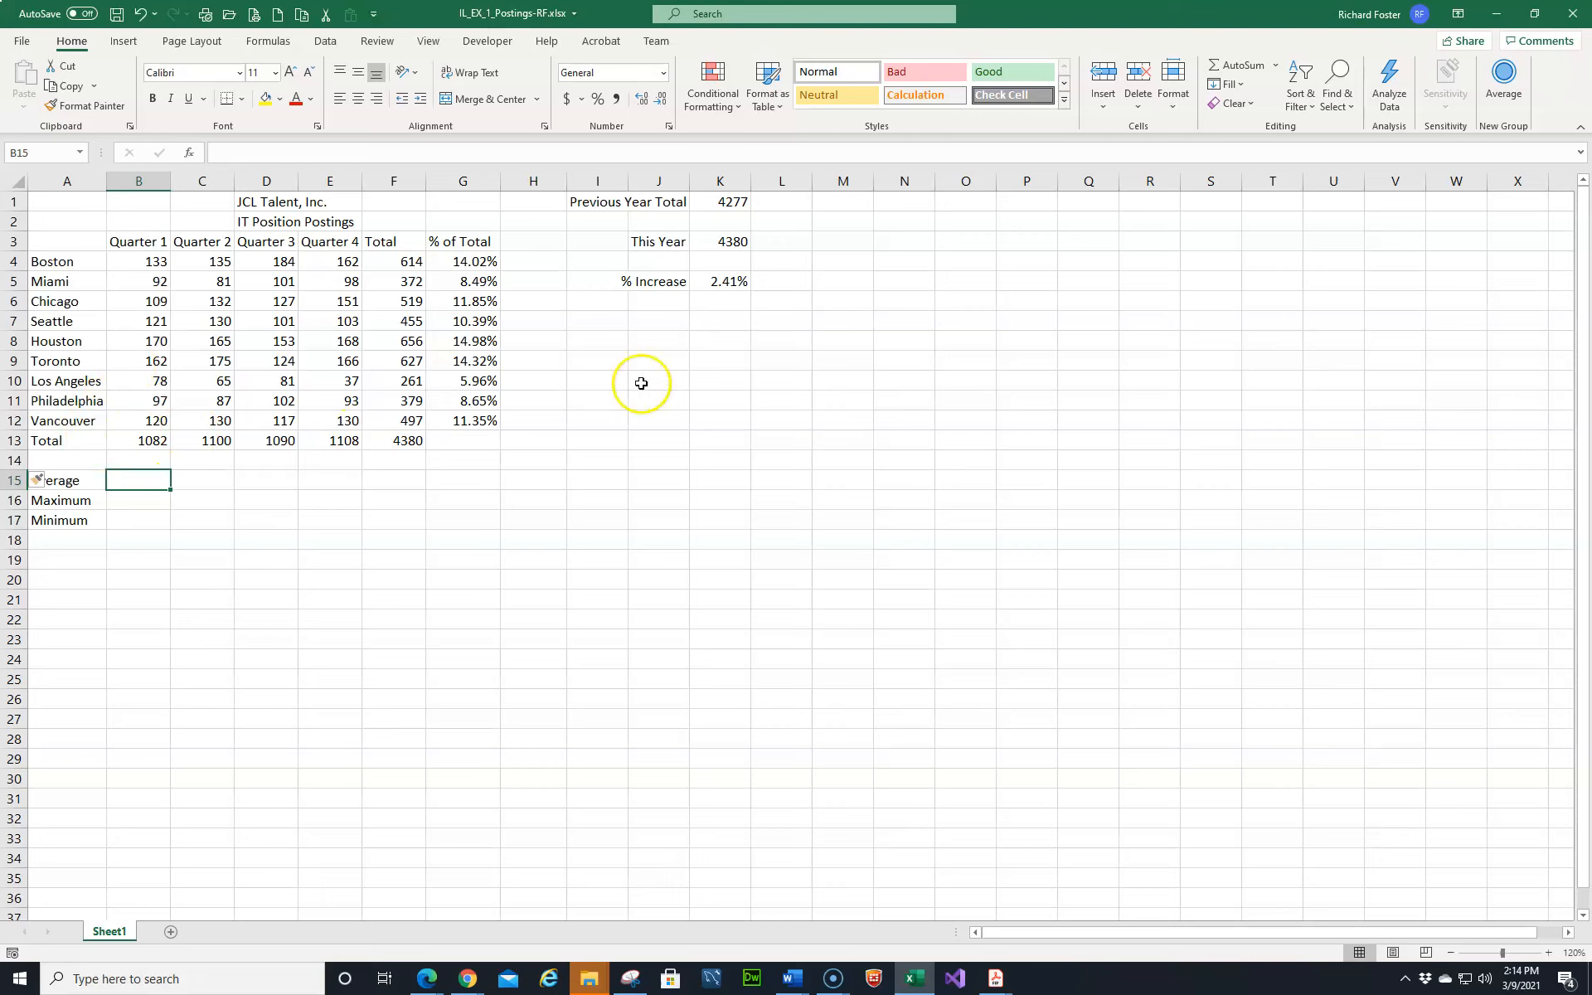
{"action": "left_click", "coordinate": [1274, 66]}
{"action": "left_click", "coordinate": [1261, 110]}
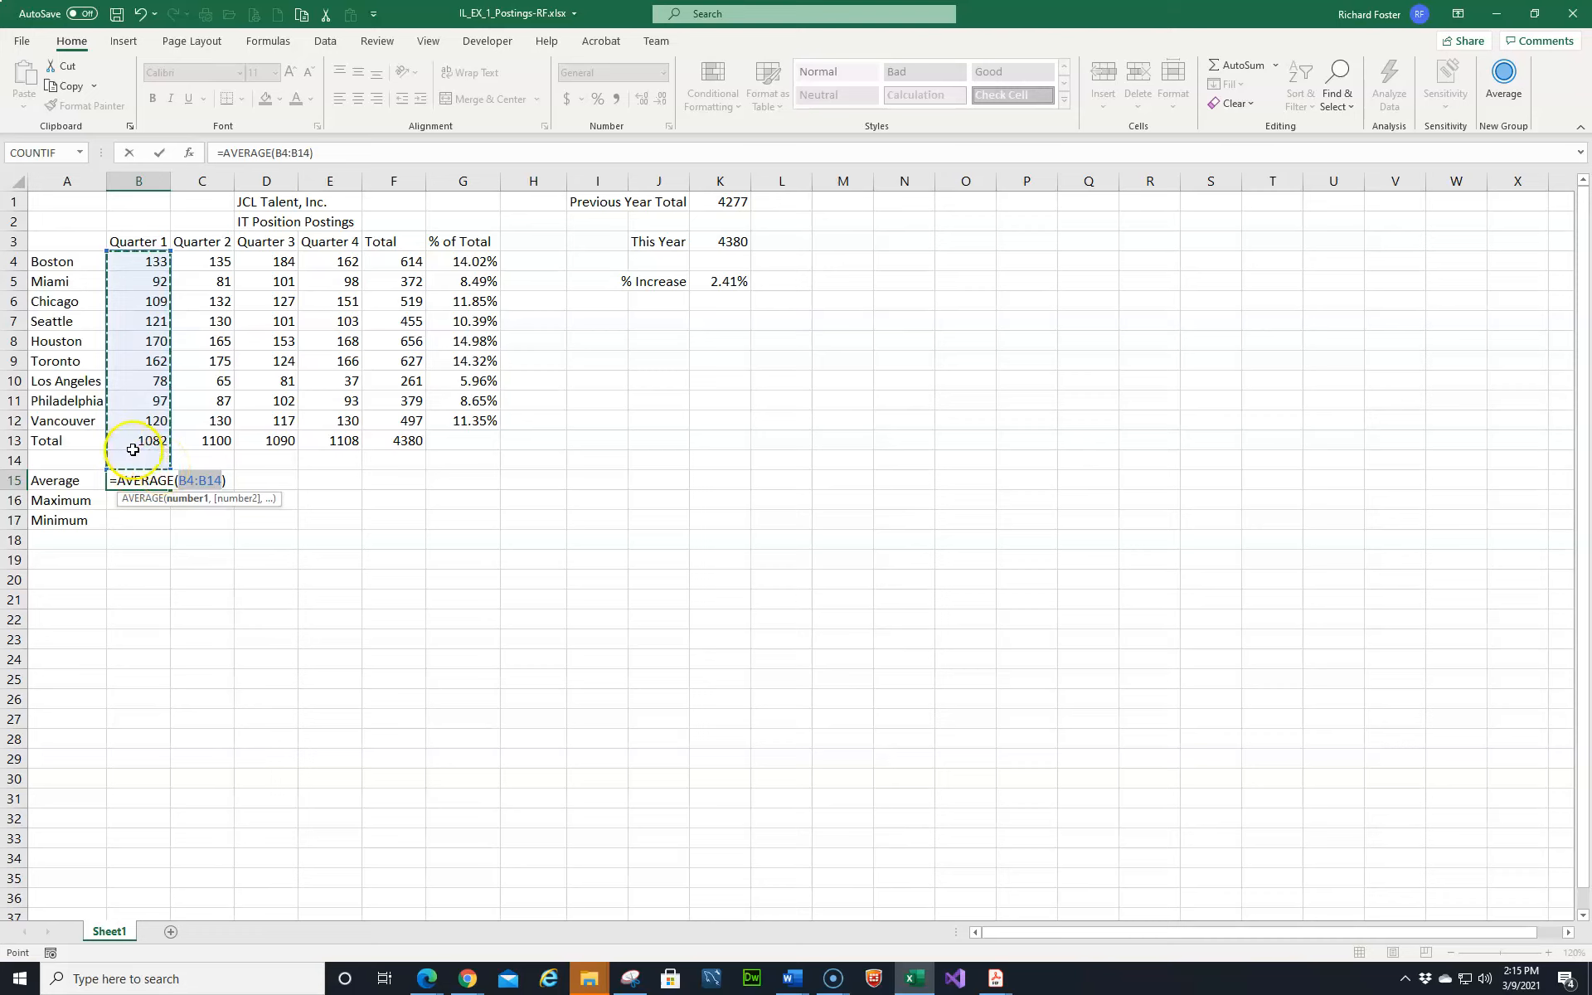
{"action": "left_click_drag", "start_coordinate": [131, 449], "coordinate": [131, 449]}
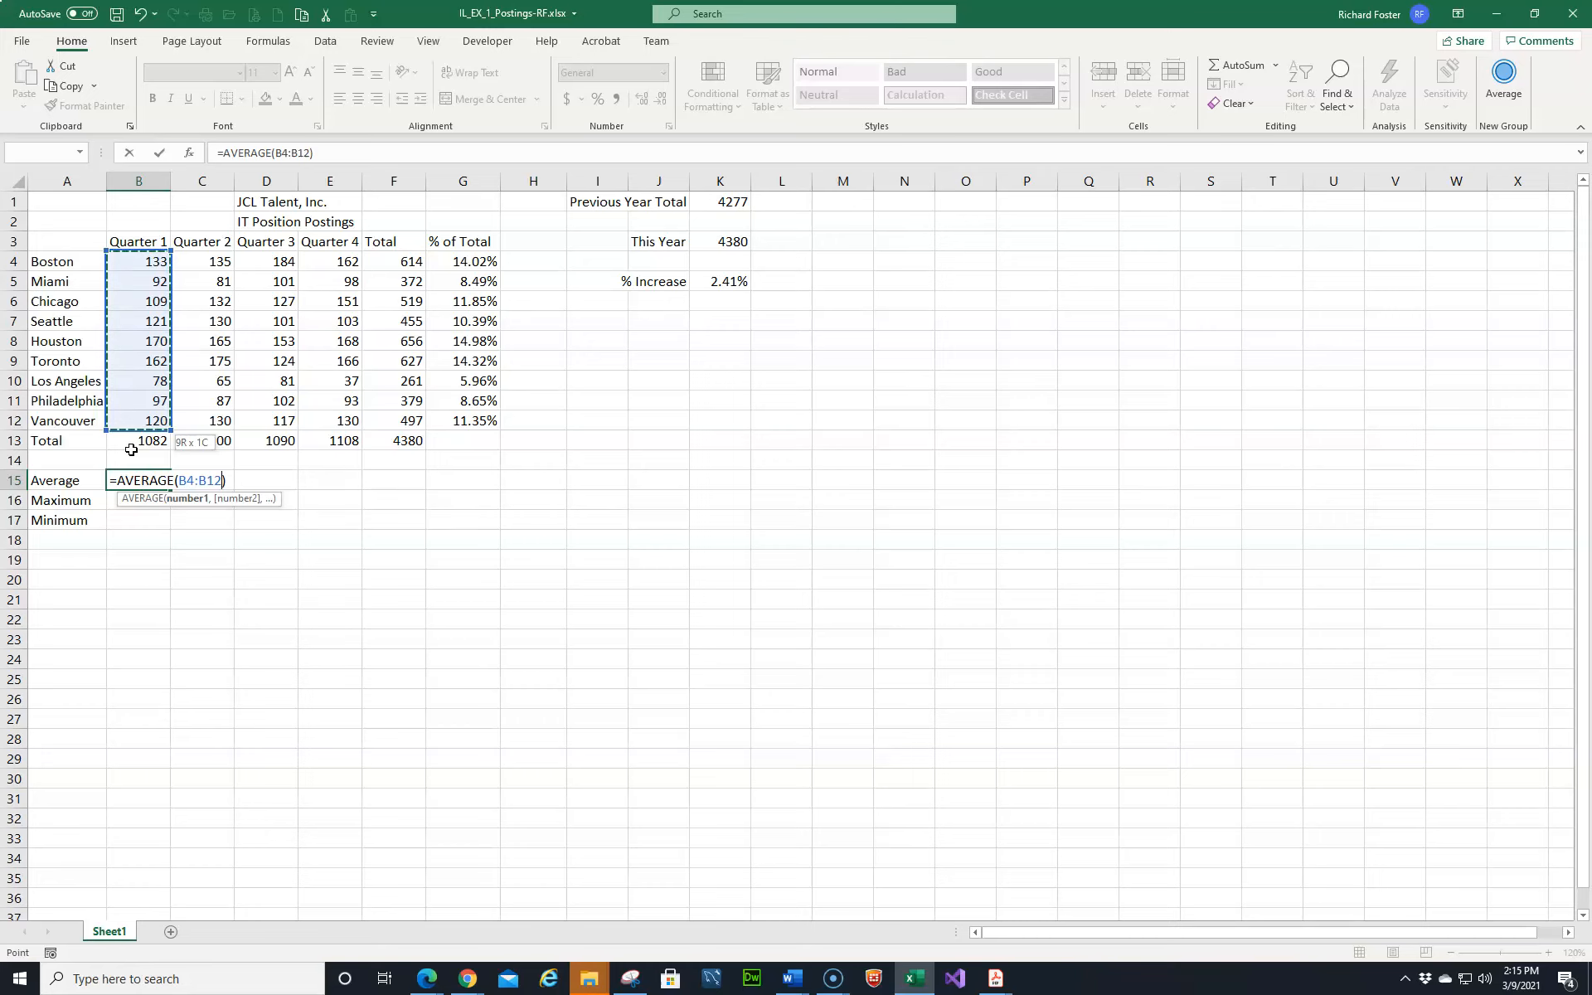
{"action": "key", "text": "Return"}
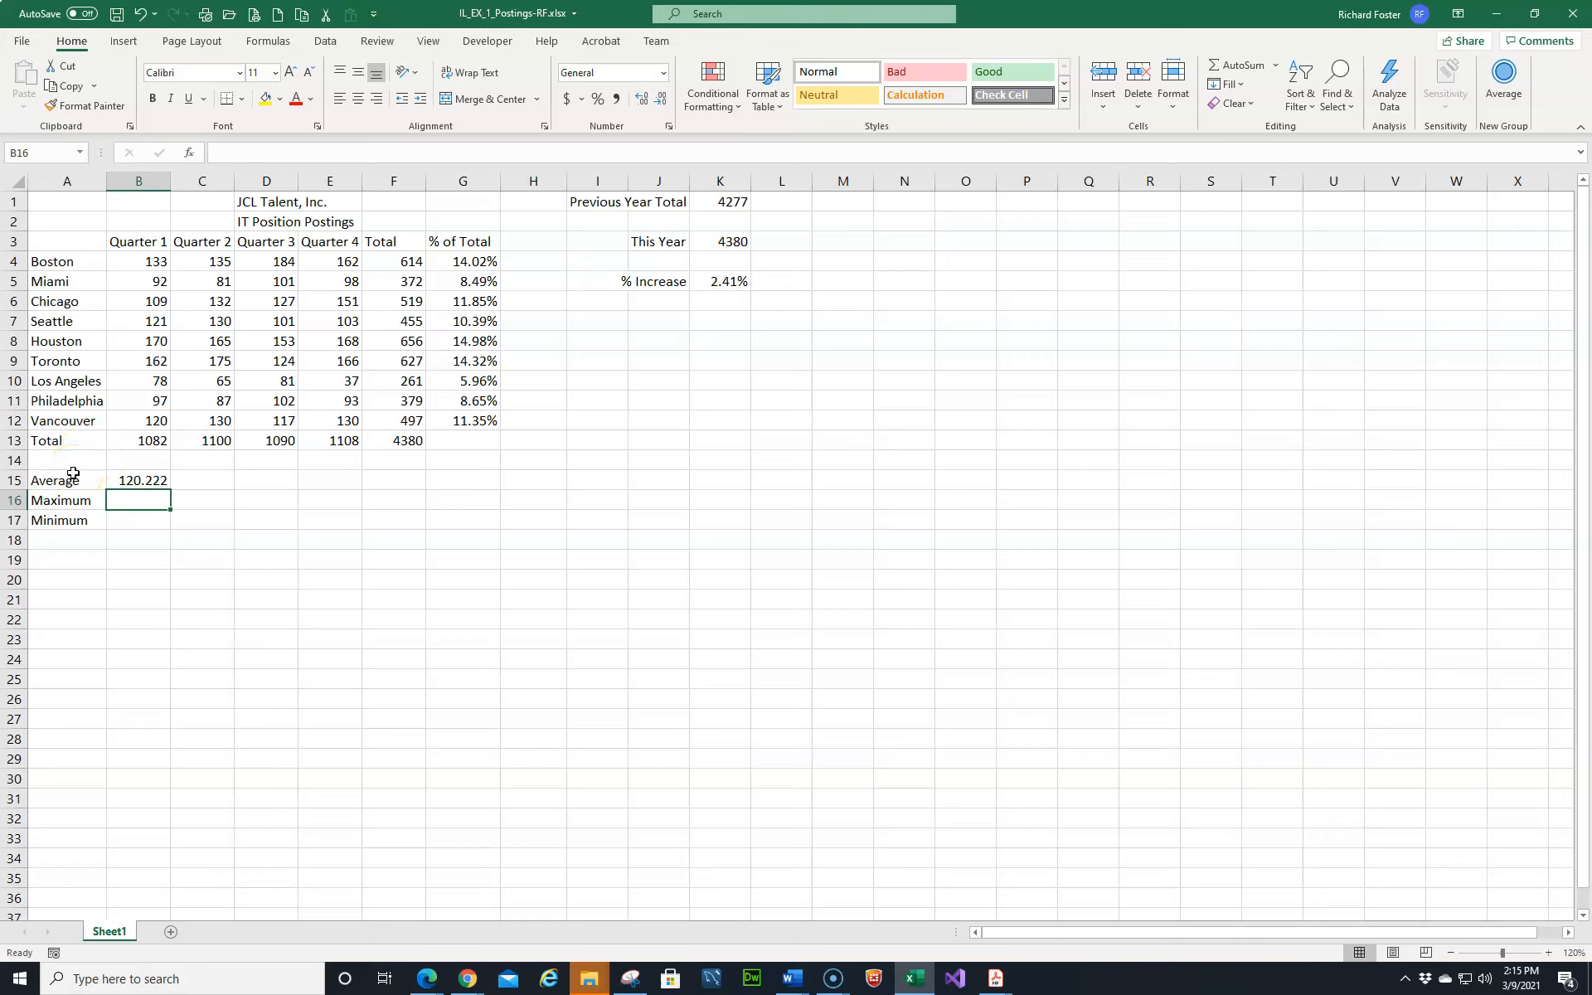
Calculate the Quarter 1 maximum in cell B16 with =MAX(B4:B12)
{"action": "type", "text": "="}
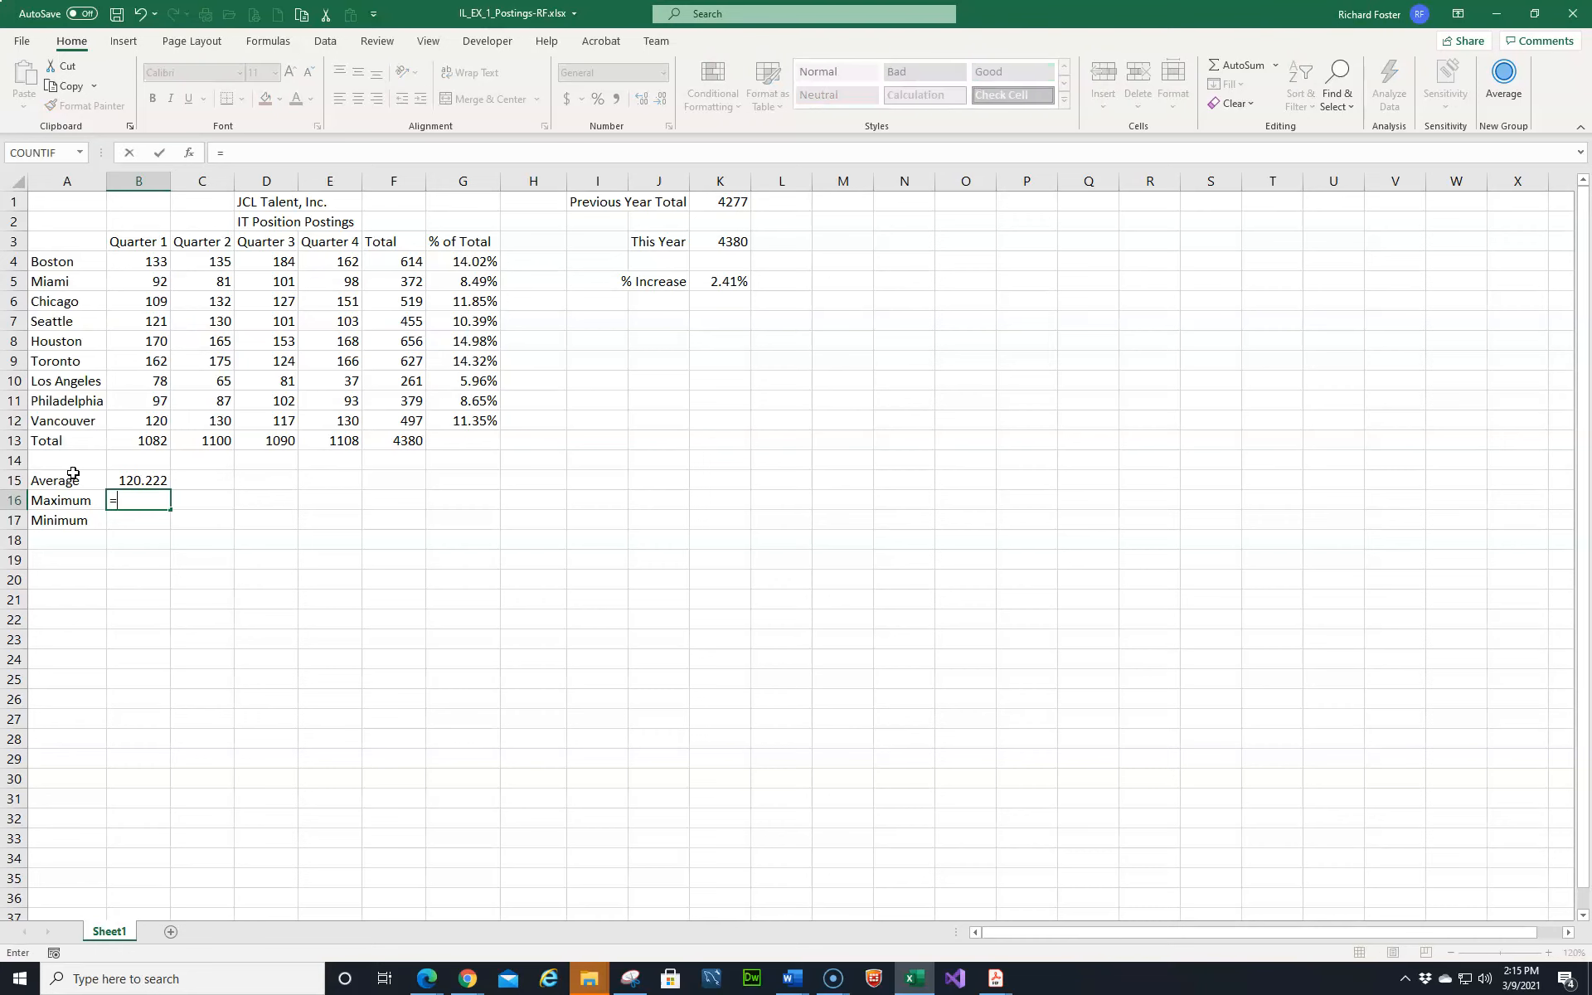
{"action": "type", "text": "m"}
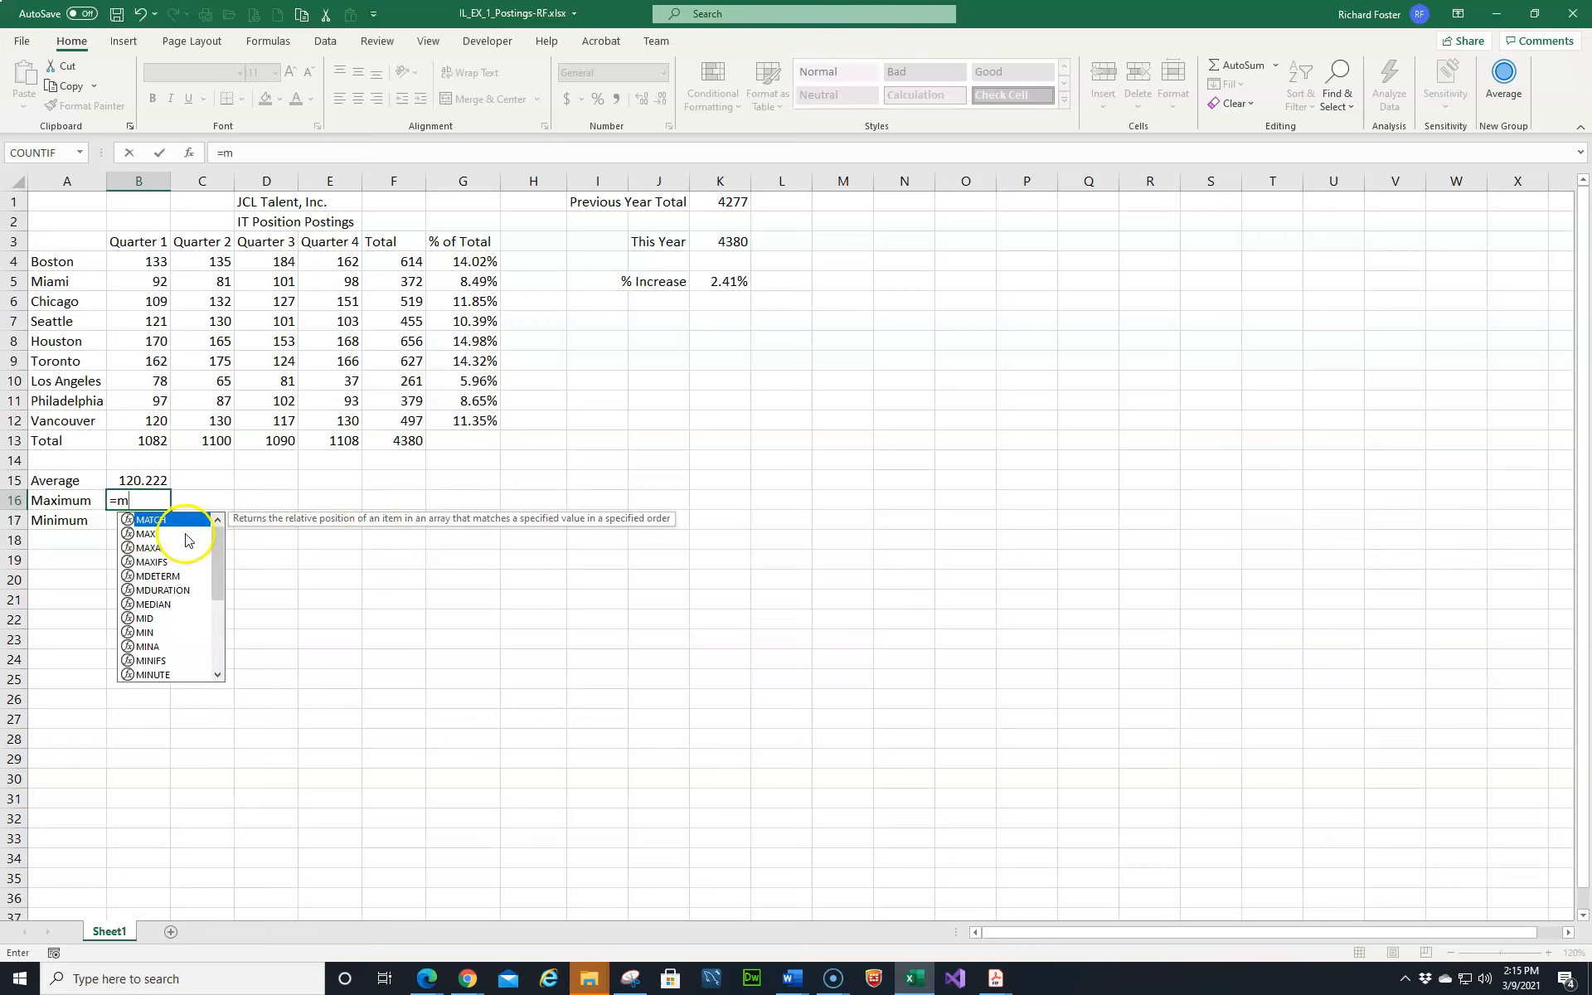
{"action": "double_click", "coordinate": [147, 533]}
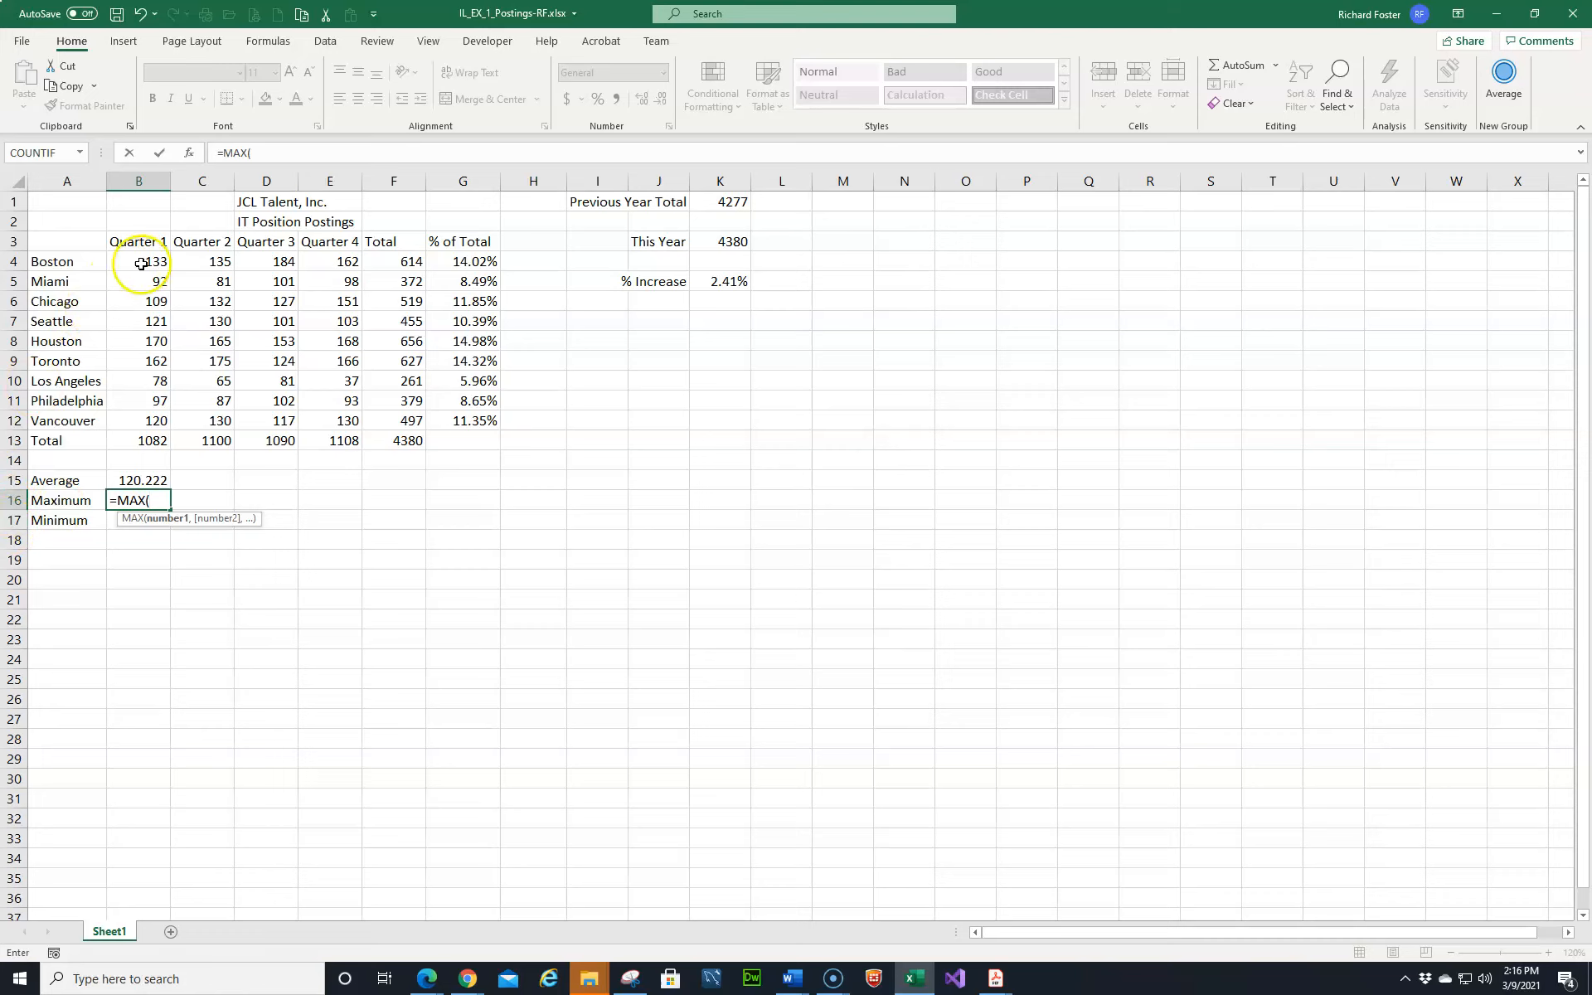
{"action": "left_click_drag", "start_coordinate": [148, 261], "coordinate": [154, 413]}
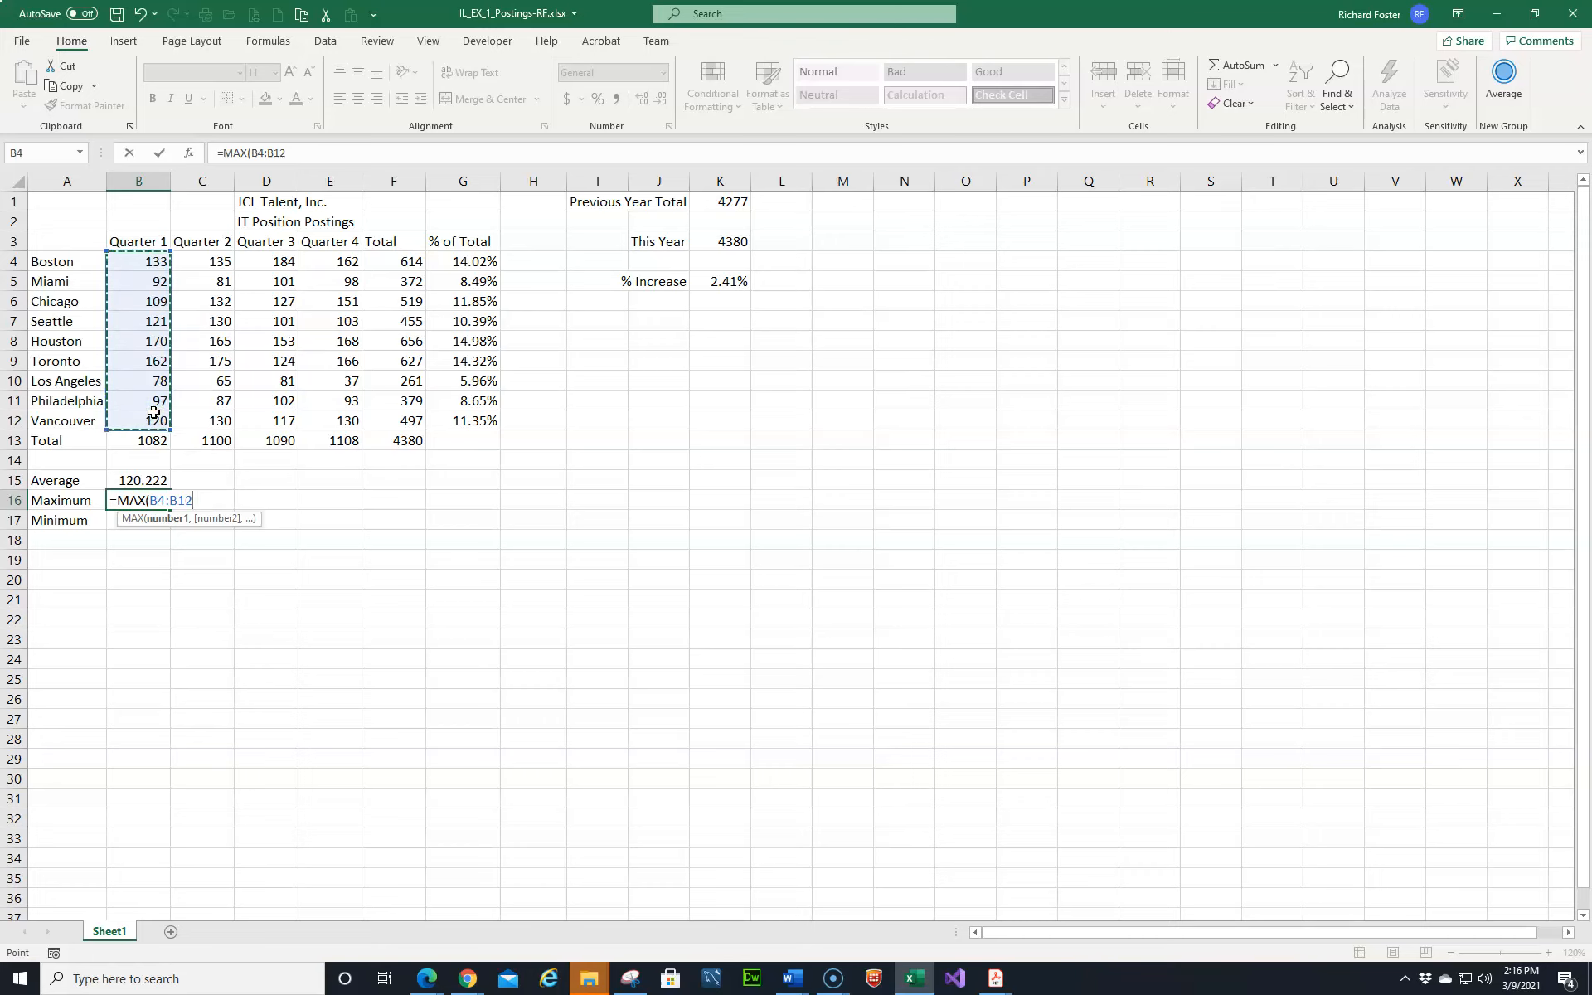
{"action": "type", "text": ")"}
{"action": "key", "text": "Return"}
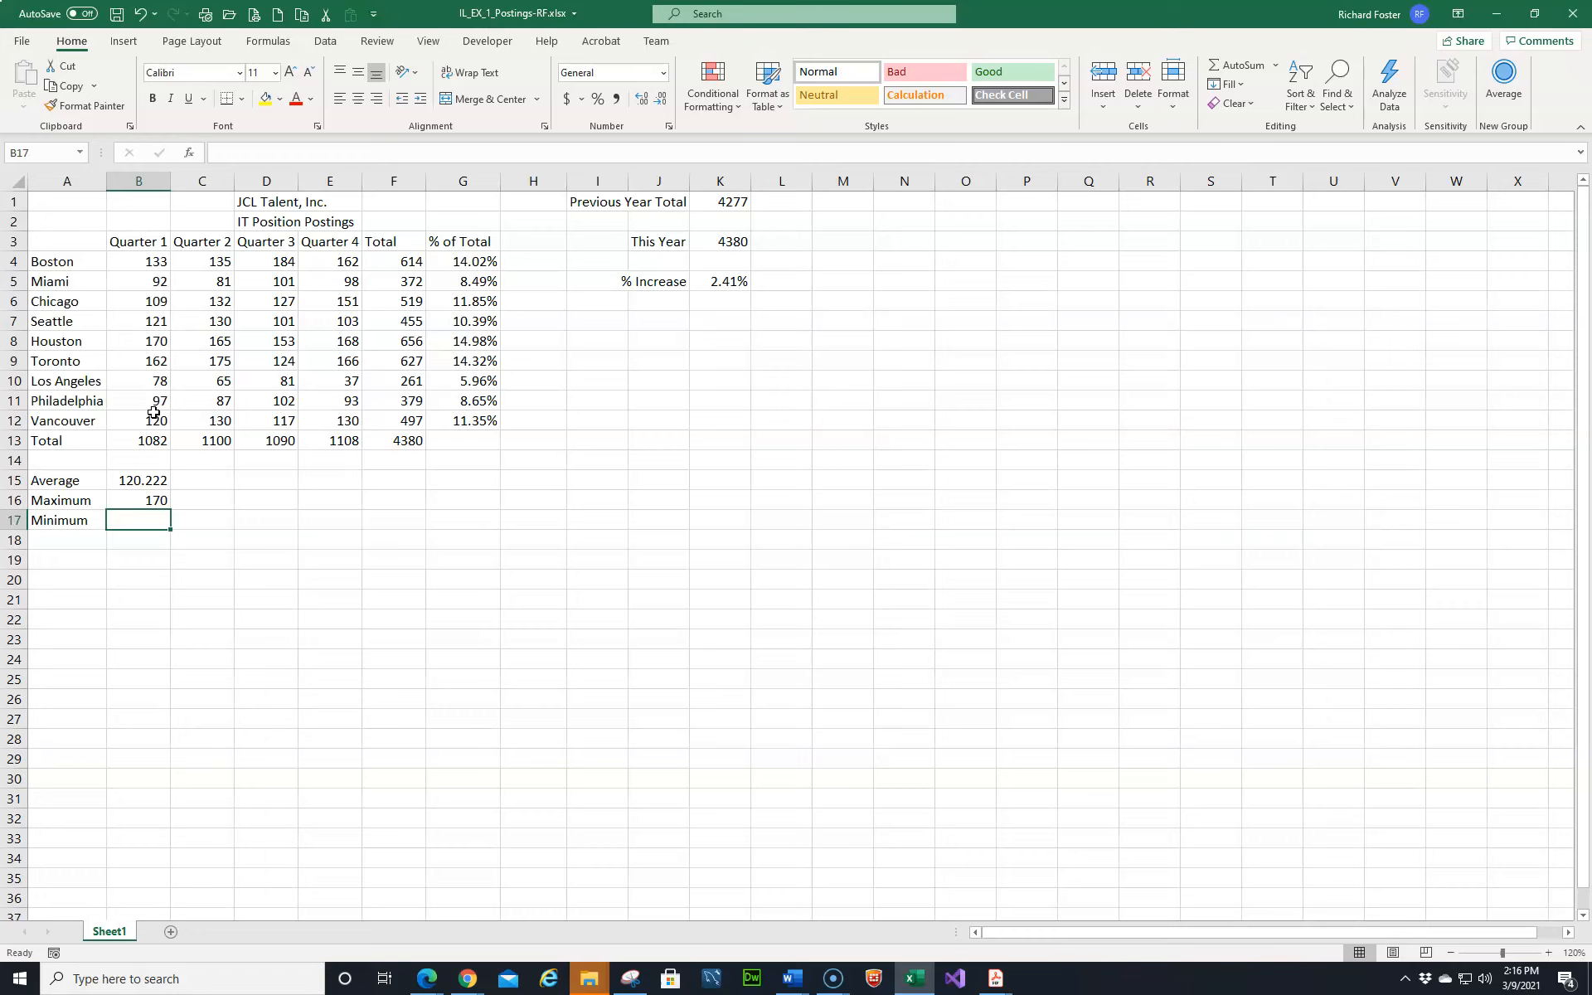
Calculate the Quarter 1 minimum in cell B17 with =MIN(B4:B12)
{"action": "left_click", "coordinate": [125, 519]}
{"action": "type", "text": "="}
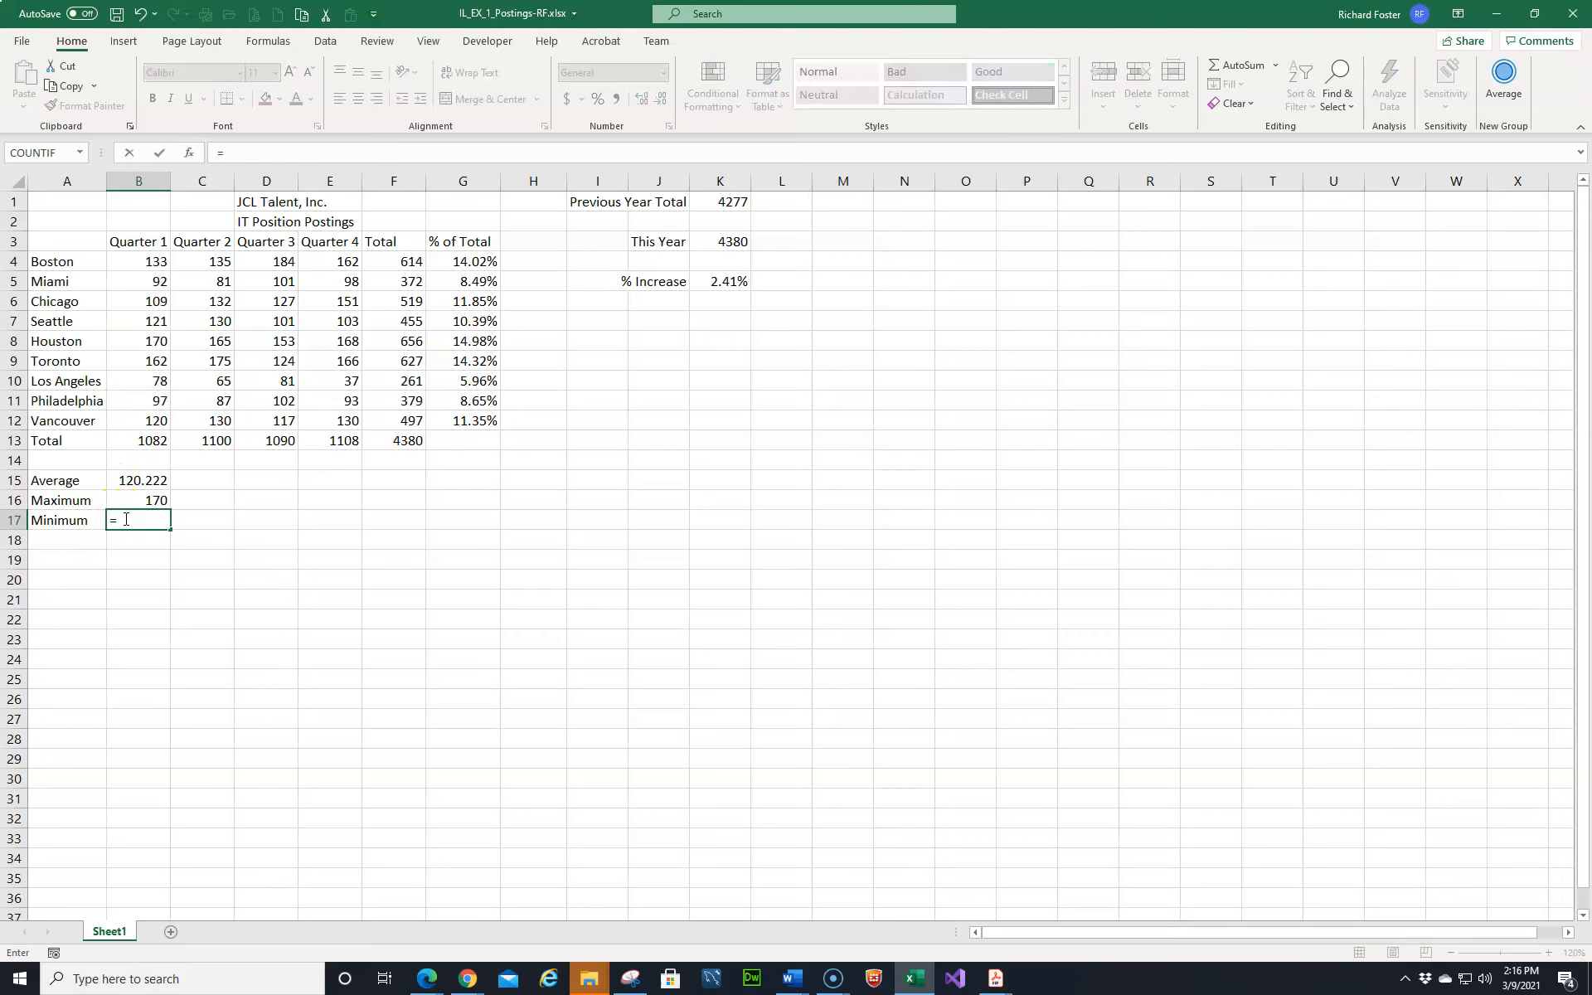
{"action": "type", "text": "mi"}
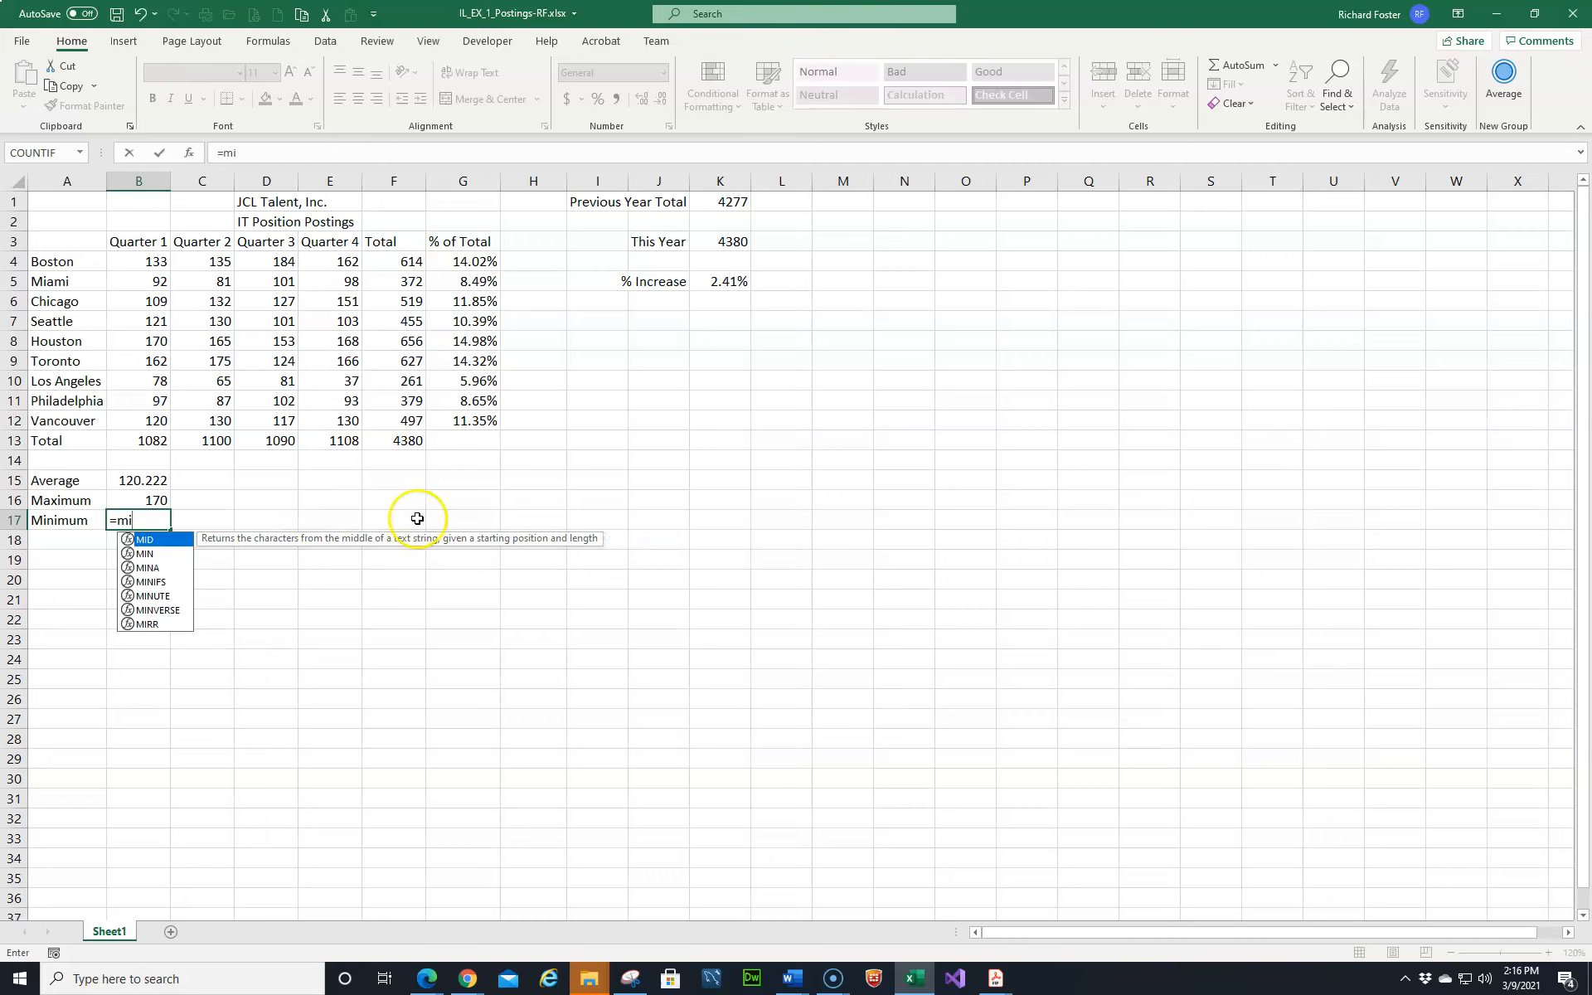
{"action": "double_click", "coordinate": [145, 553]}
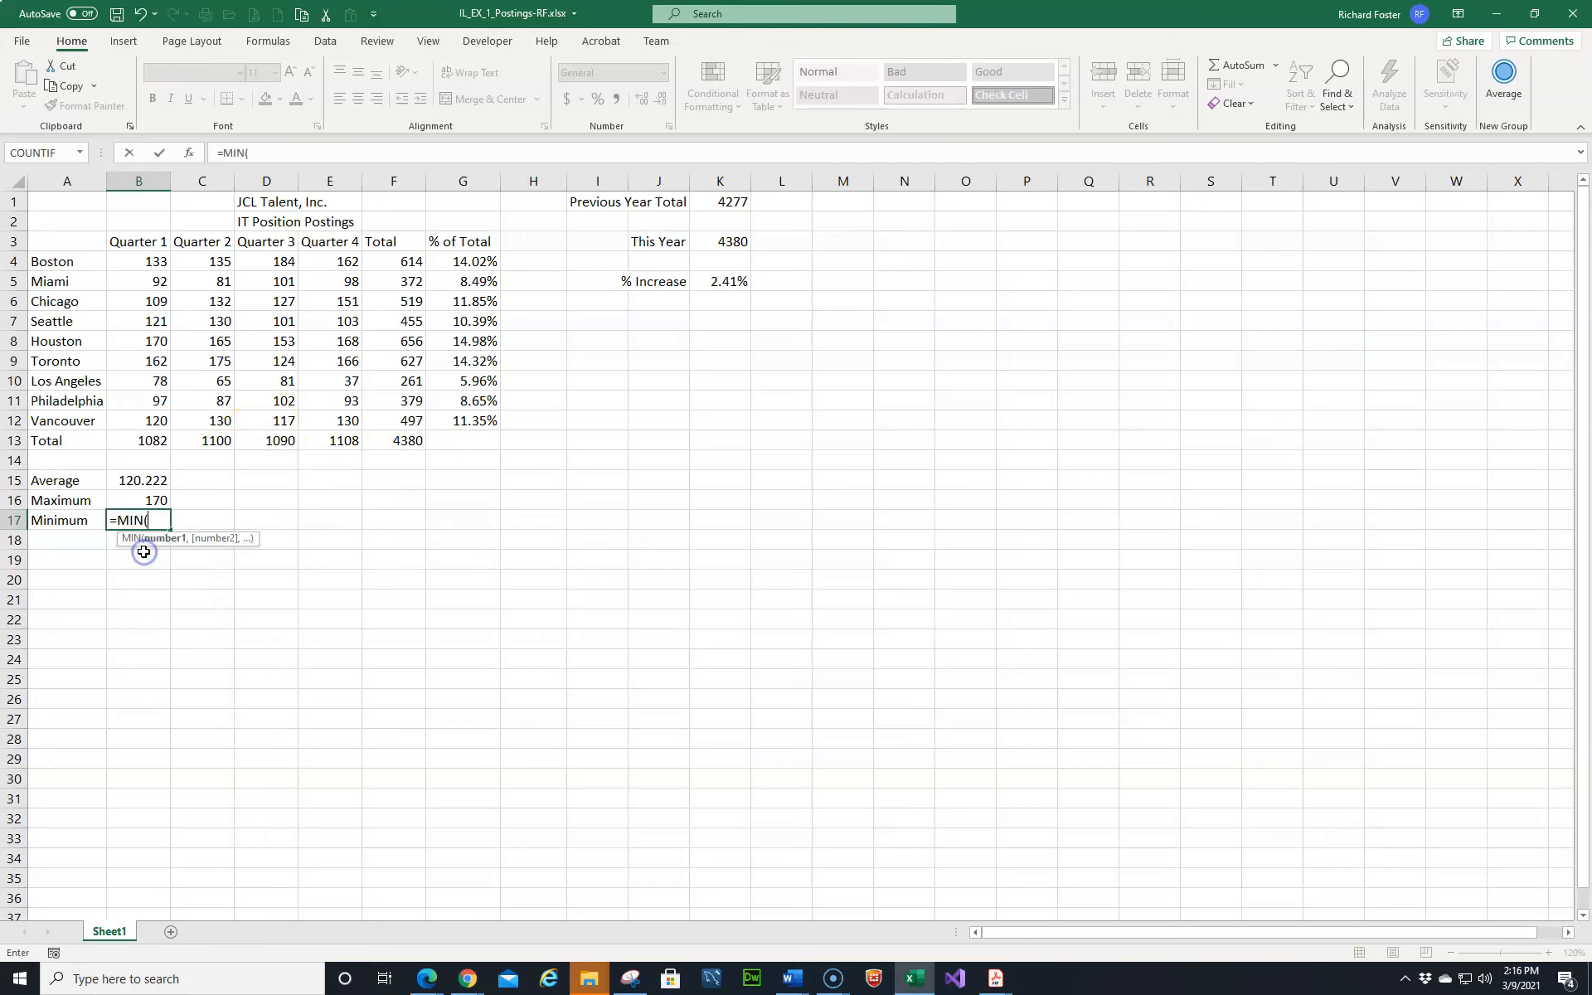
{"action": "left_click_drag", "start_coordinate": [155, 267], "coordinate": [154, 419]}
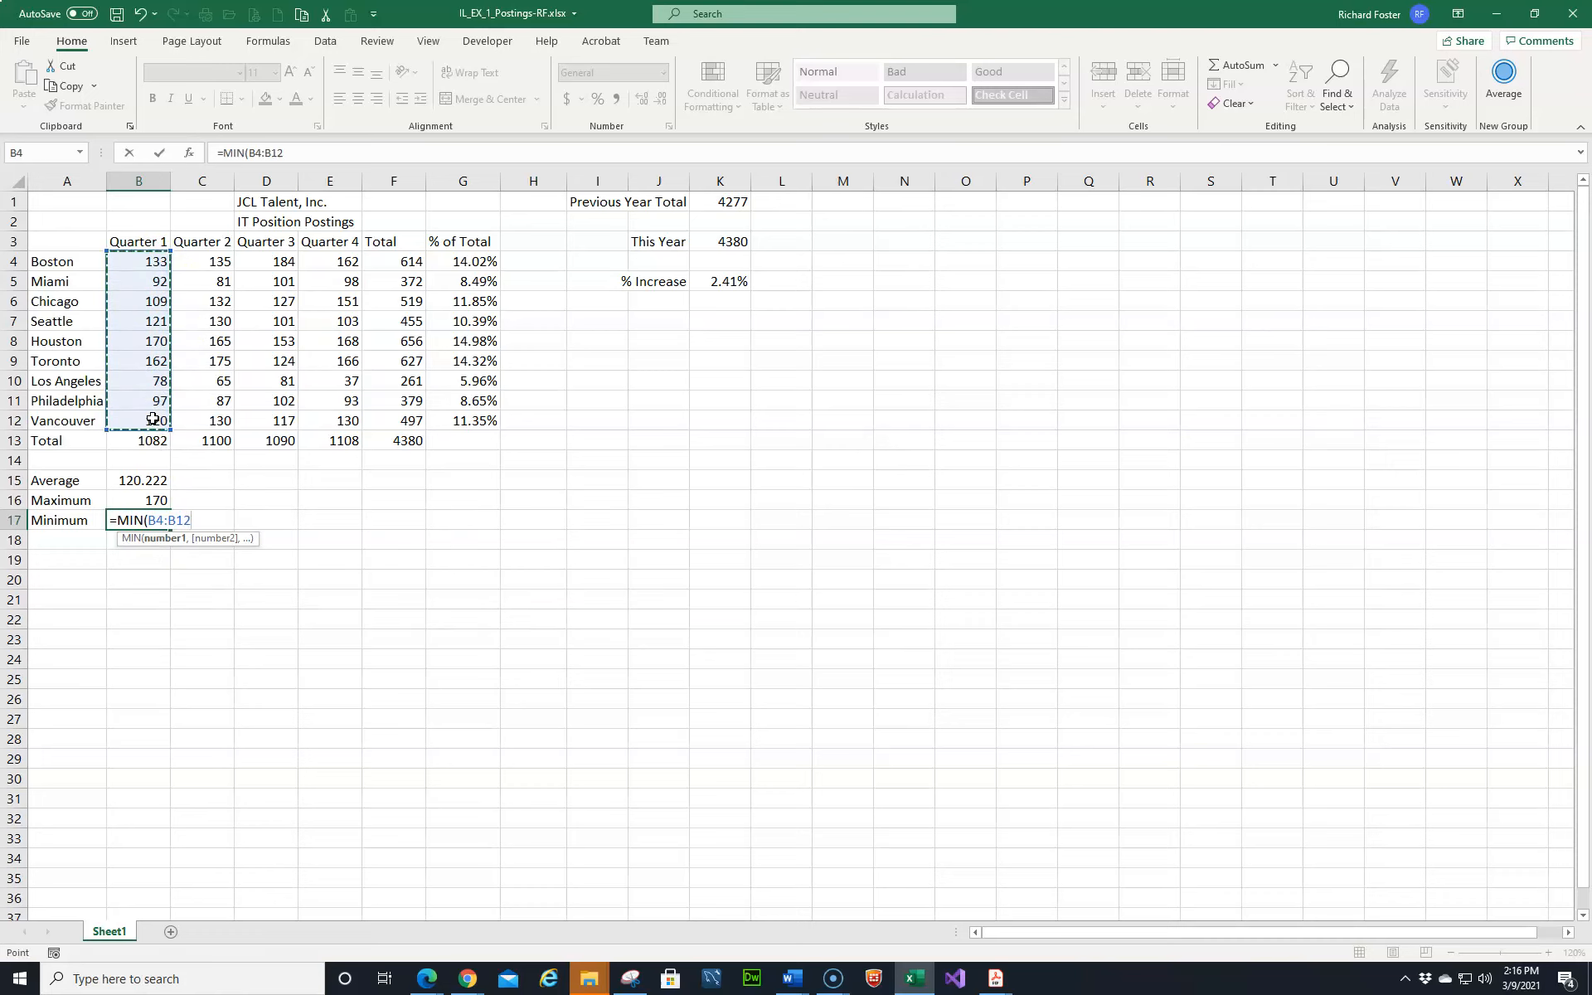
{"action": "type", "text": ")"}
{"action": "key", "text": "Return"}
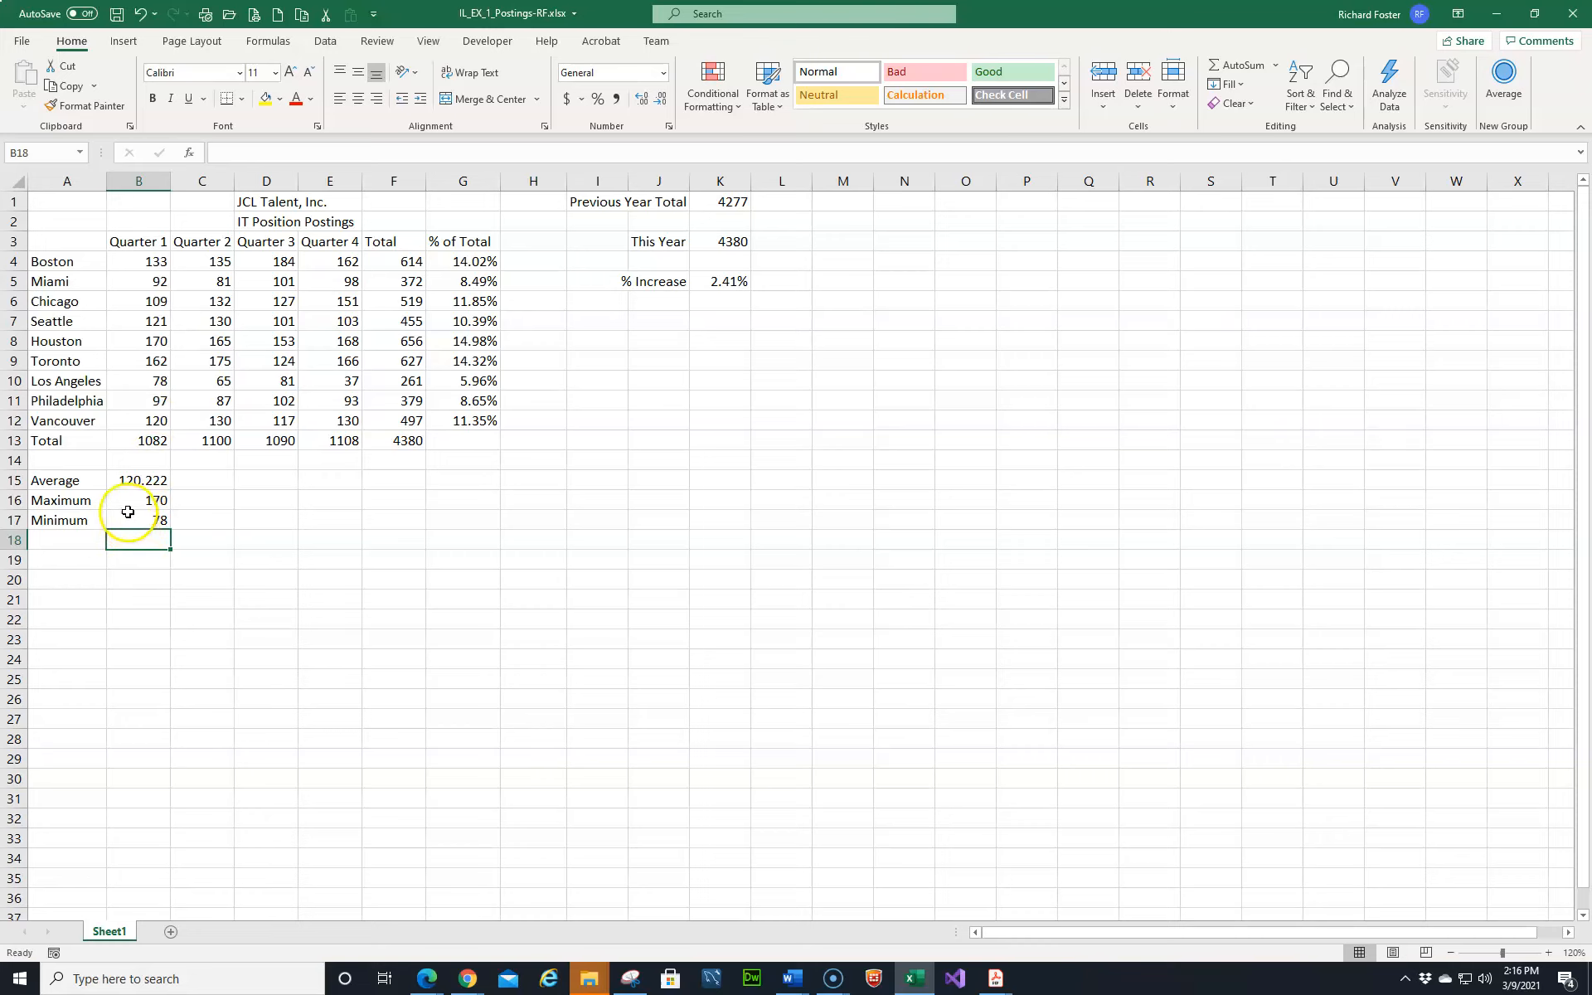
Fill the average, maximum and minimum formulas from B15:B17 across through column F
{"action": "left_click_drag", "start_coordinate": [136, 480], "coordinate": [139, 512]}
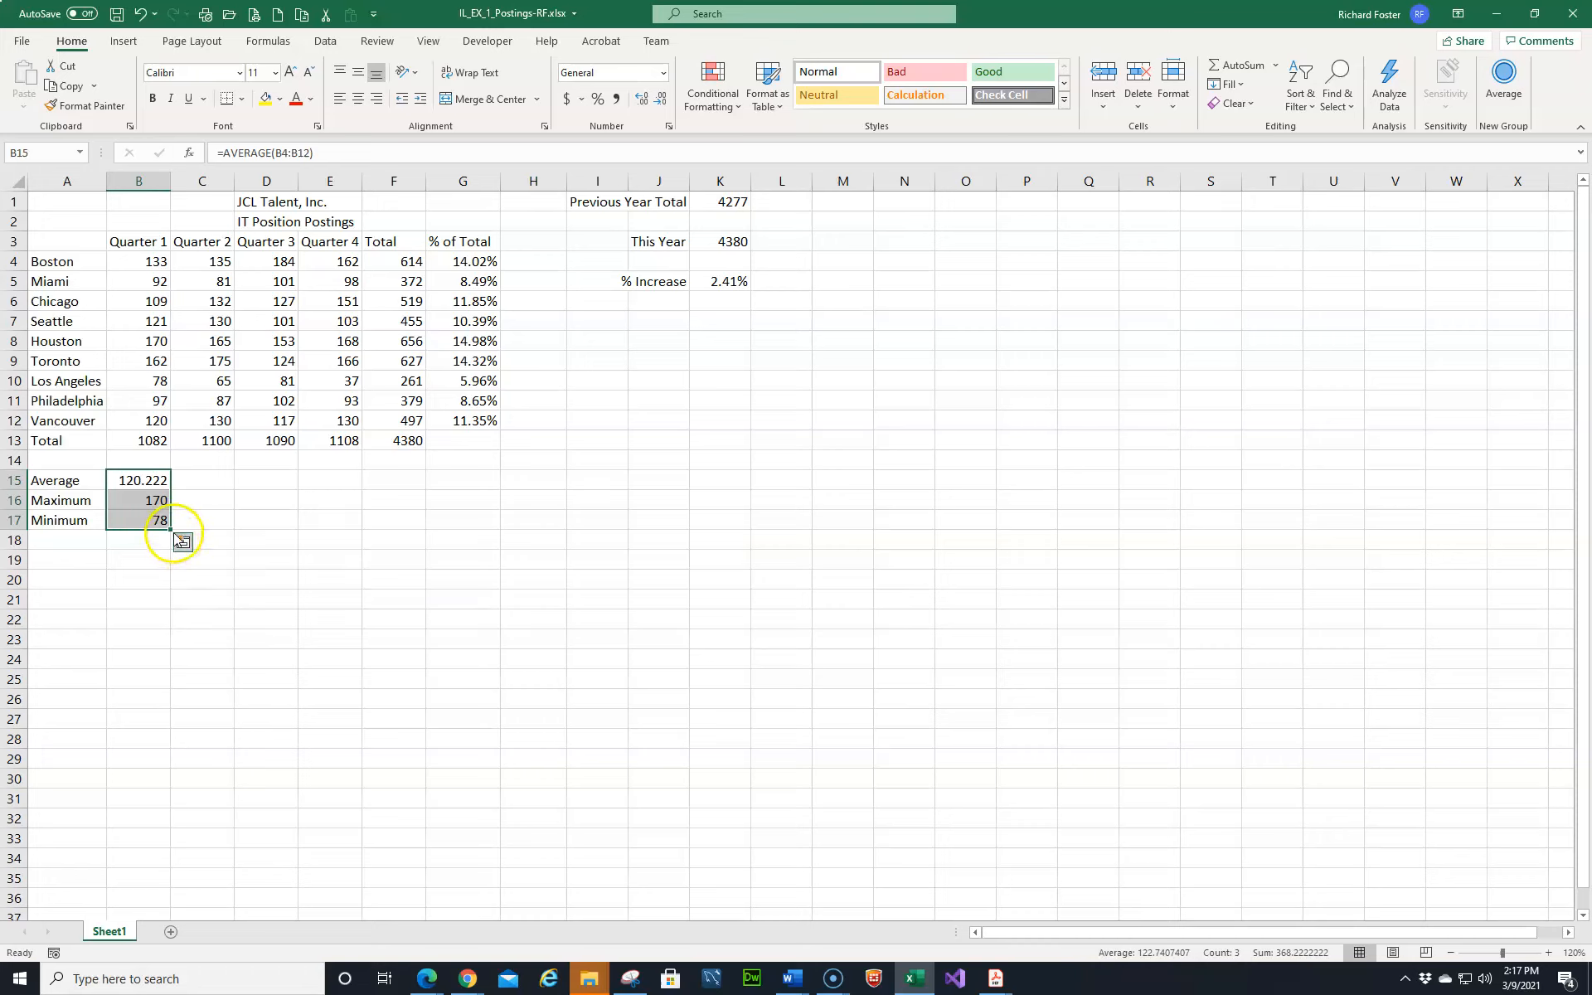
{"action": "left_click_drag", "start_coordinate": [171, 528], "coordinate": [407, 531]}
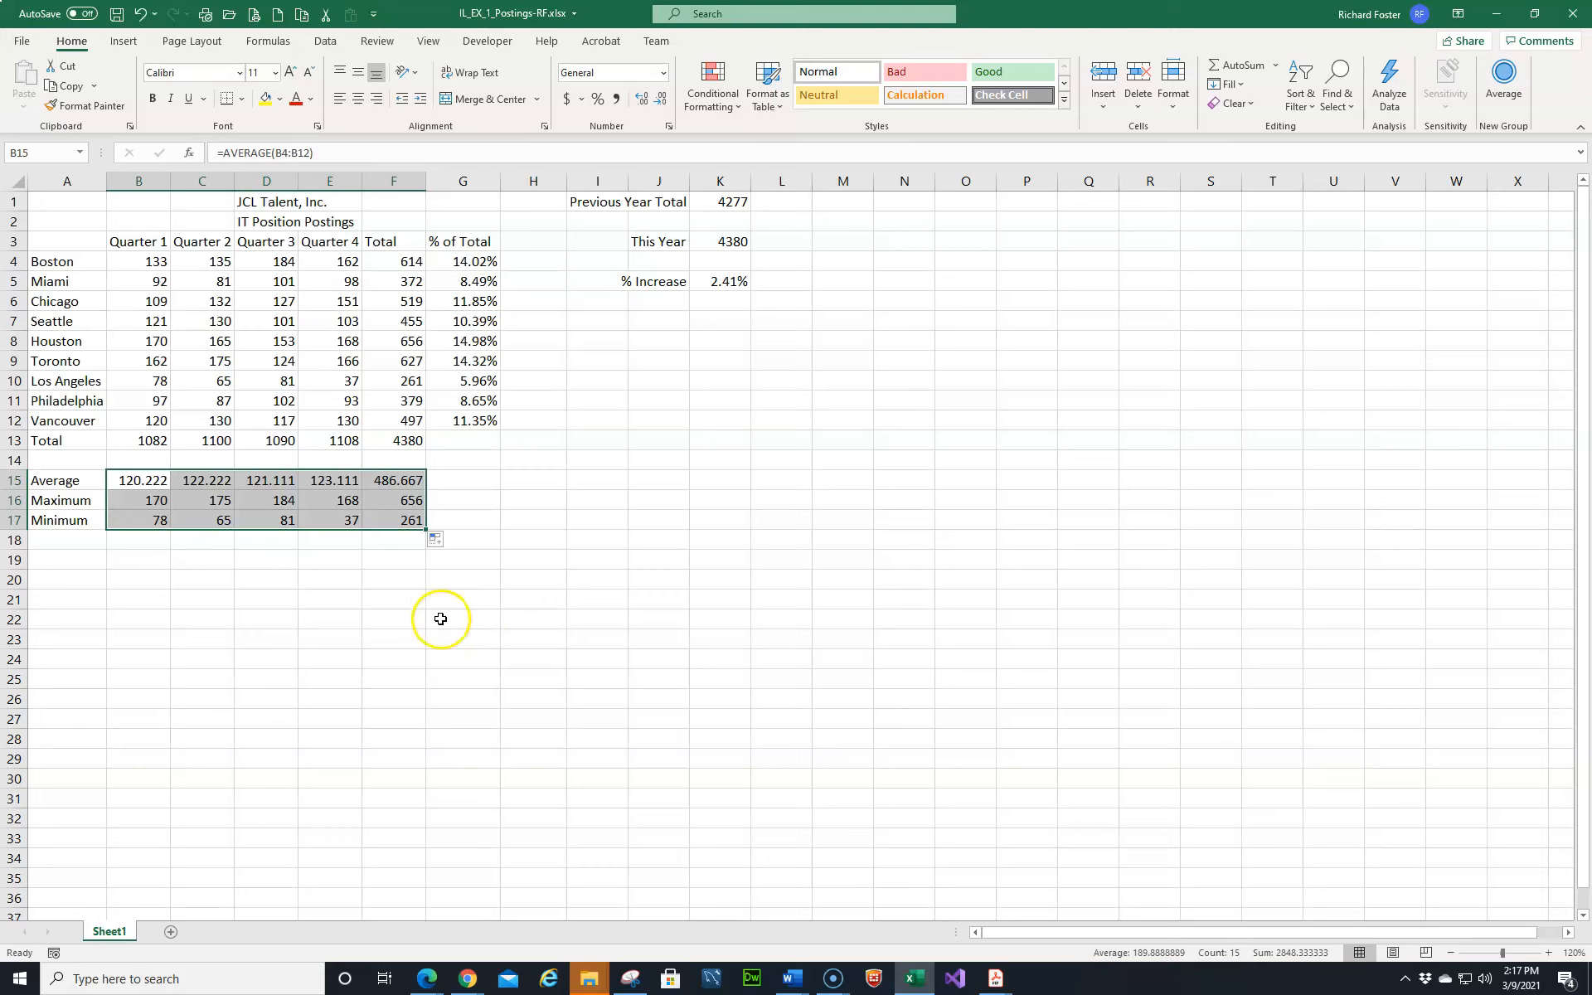
{"action": "left_click", "coordinate": [430, 578]}
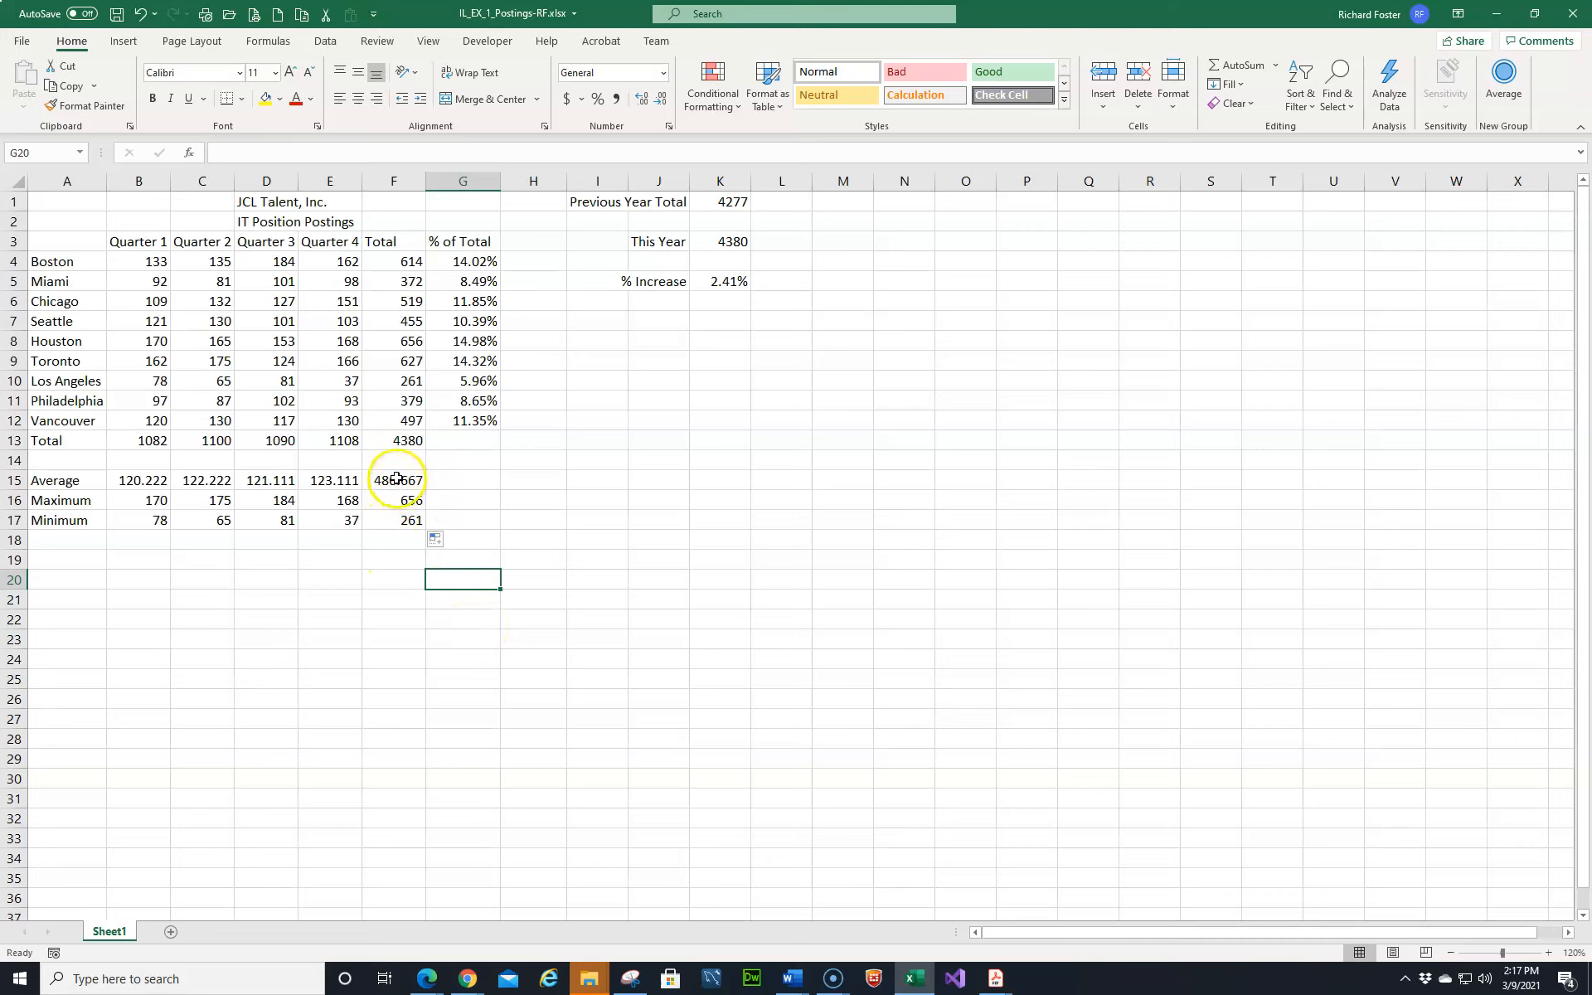
Delete the average, maximum and minimum formulas from F15:F17 in the Total column and save the workbook
{"action": "left_click_drag", "start_coordinate": [397, 479], "coordinate": [409, 518]}
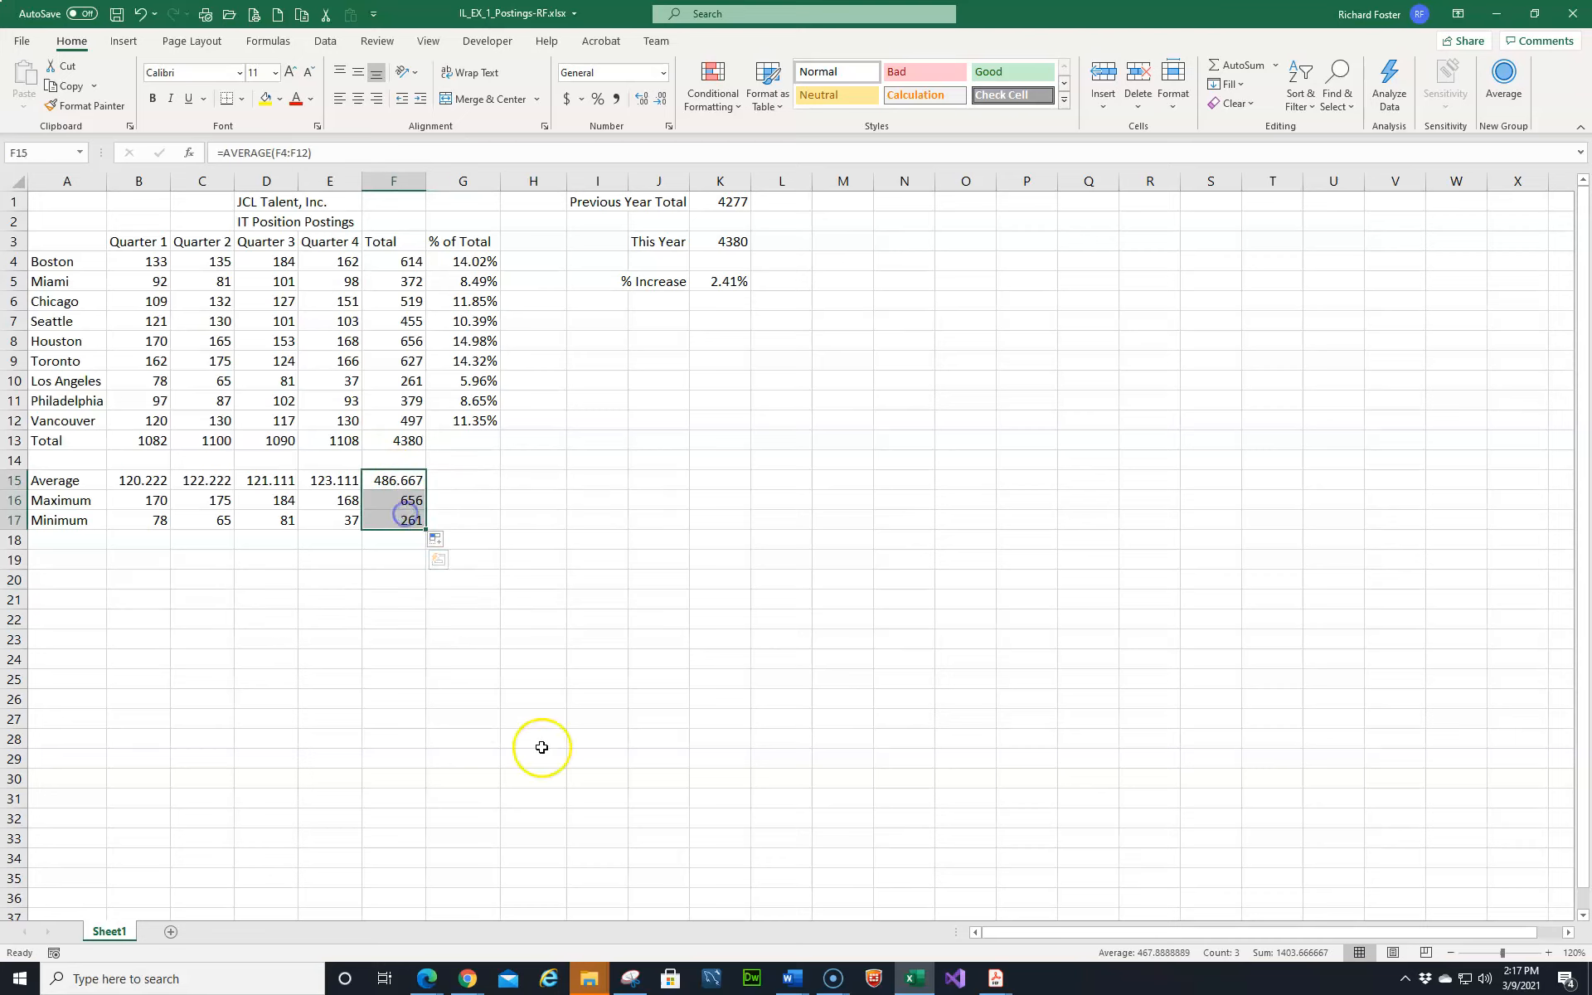
{"action": "key", "text": "Delete"}
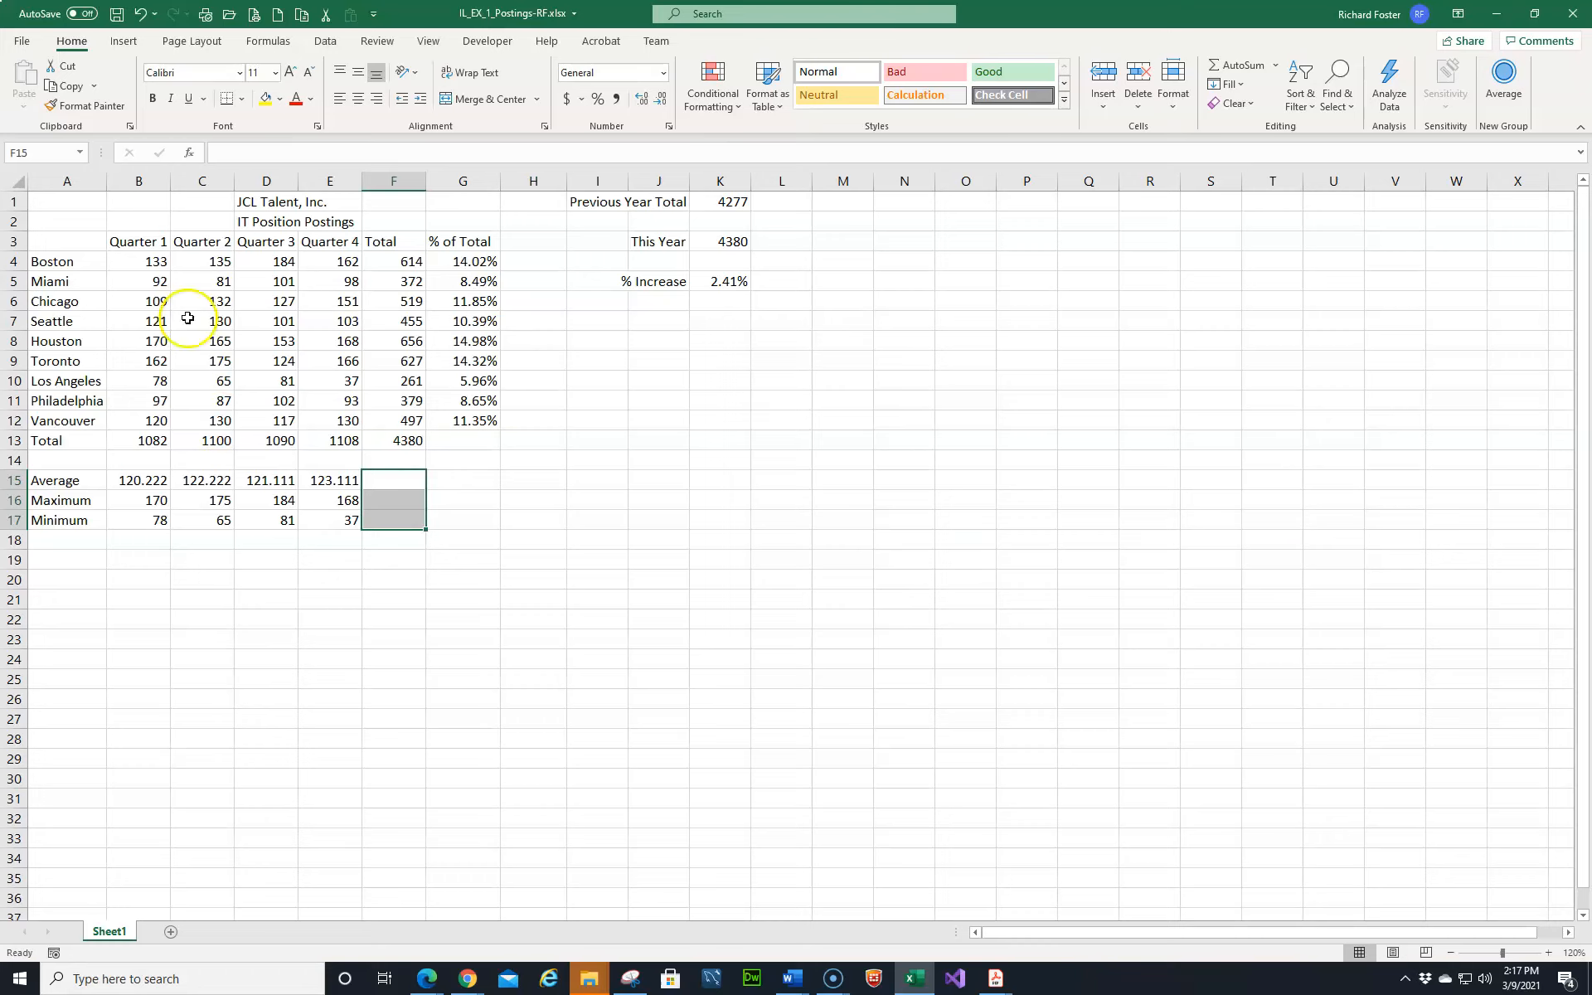
{"action": "left_click", "coordinate": [118, 15]}
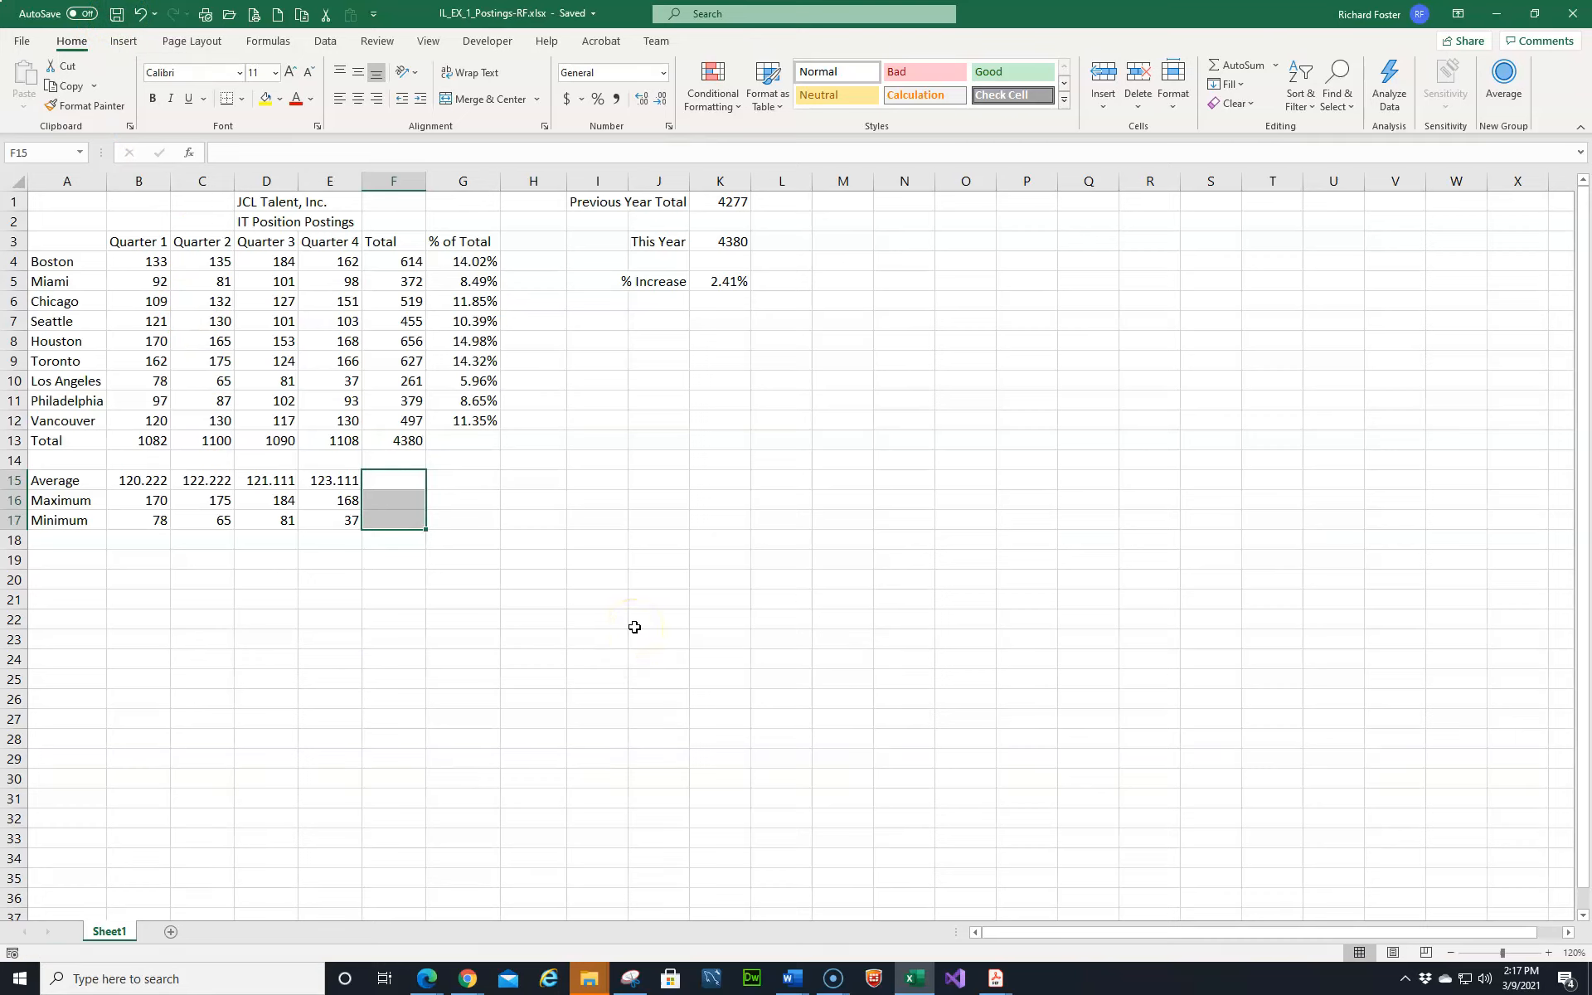
Format the quarterly averages in B15:E15 as Number with two decimal places
{"action": "left_click", "coordinate": [141, 480]}
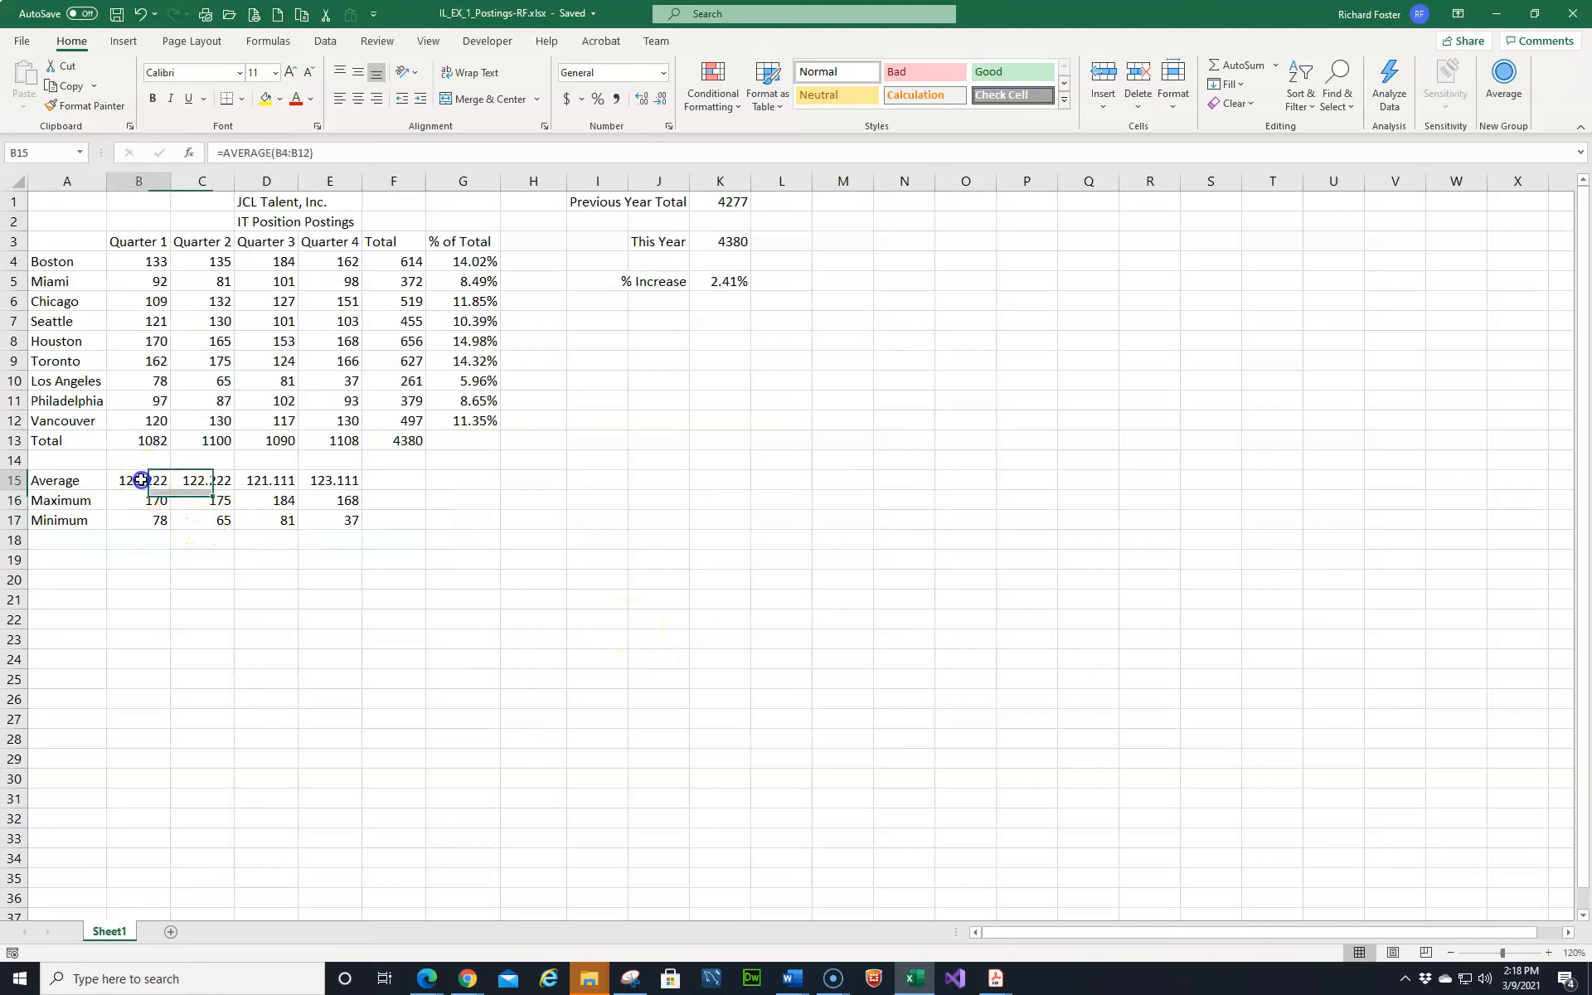
{"action": "left_click_drag", "start_coordinate": [140, 480], "coordinate": [309, 479]}
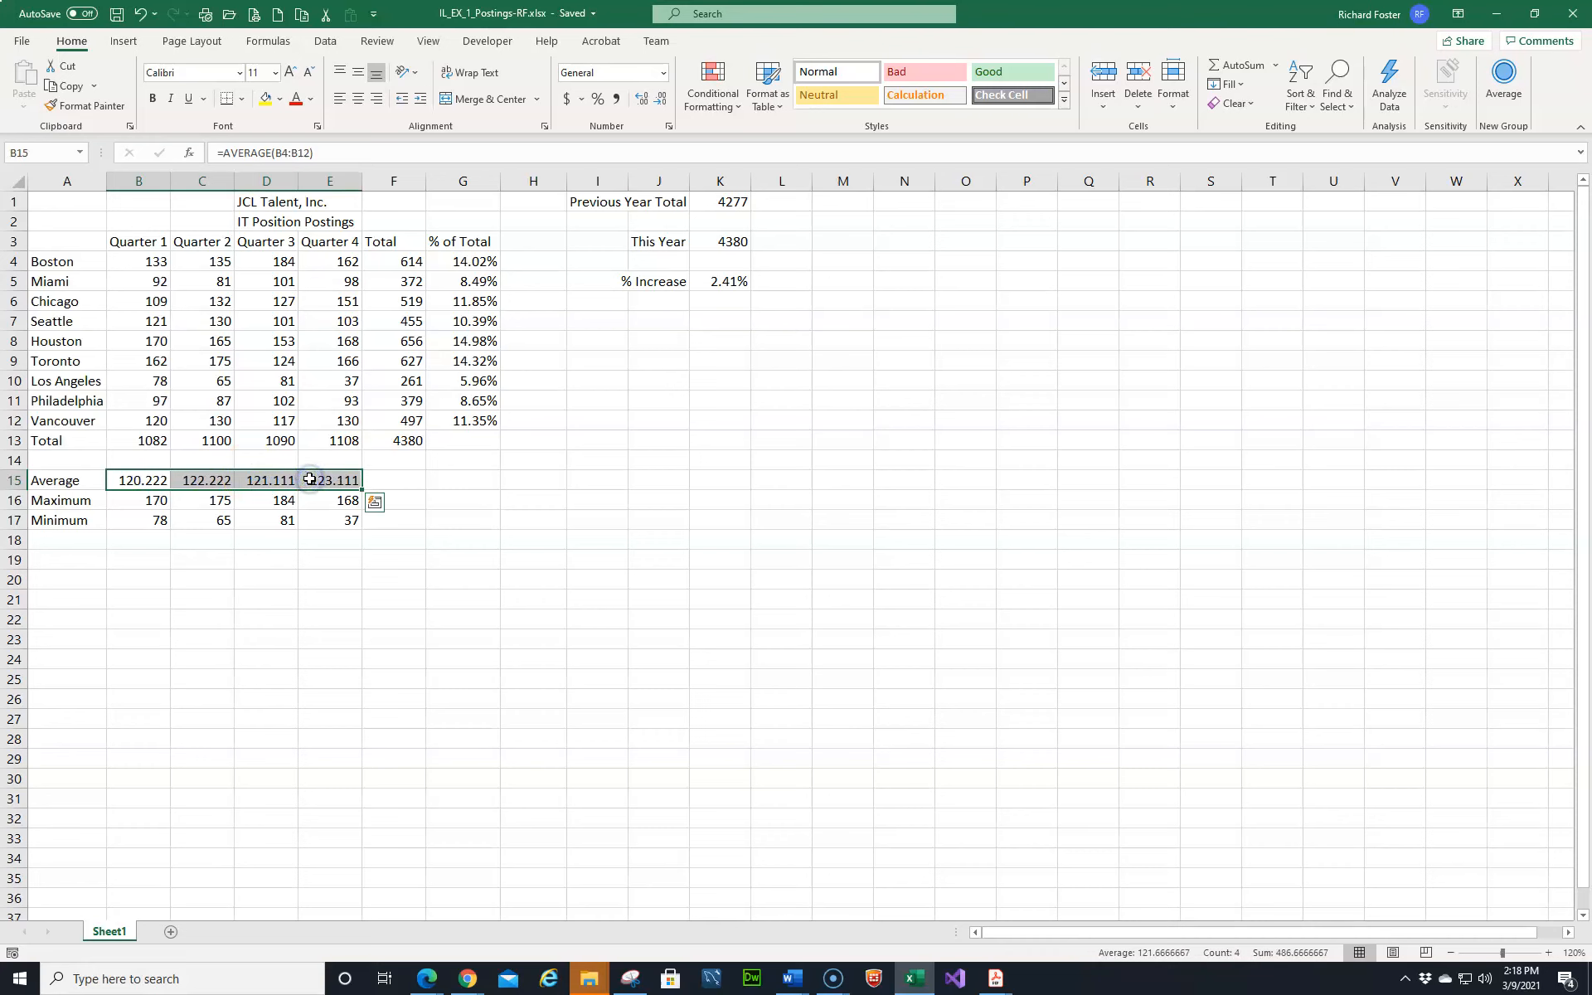
{"action": "left_click", "coordinate": [671, 130]}
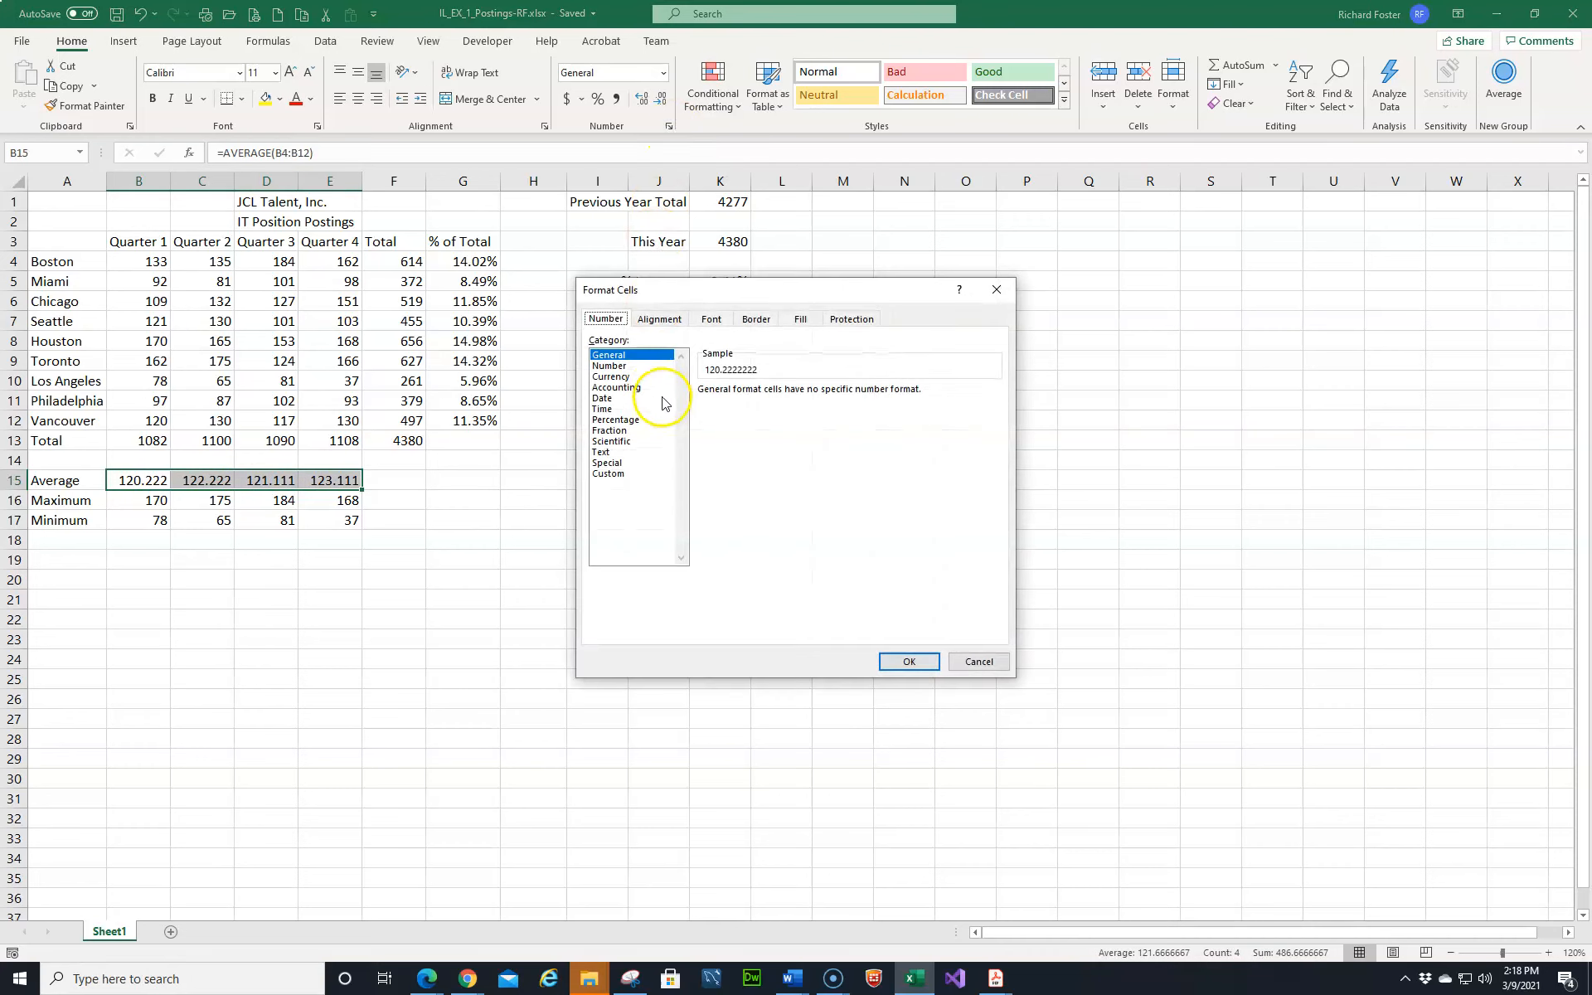
{"action": "left_click", "coordinate": [614, 366]}
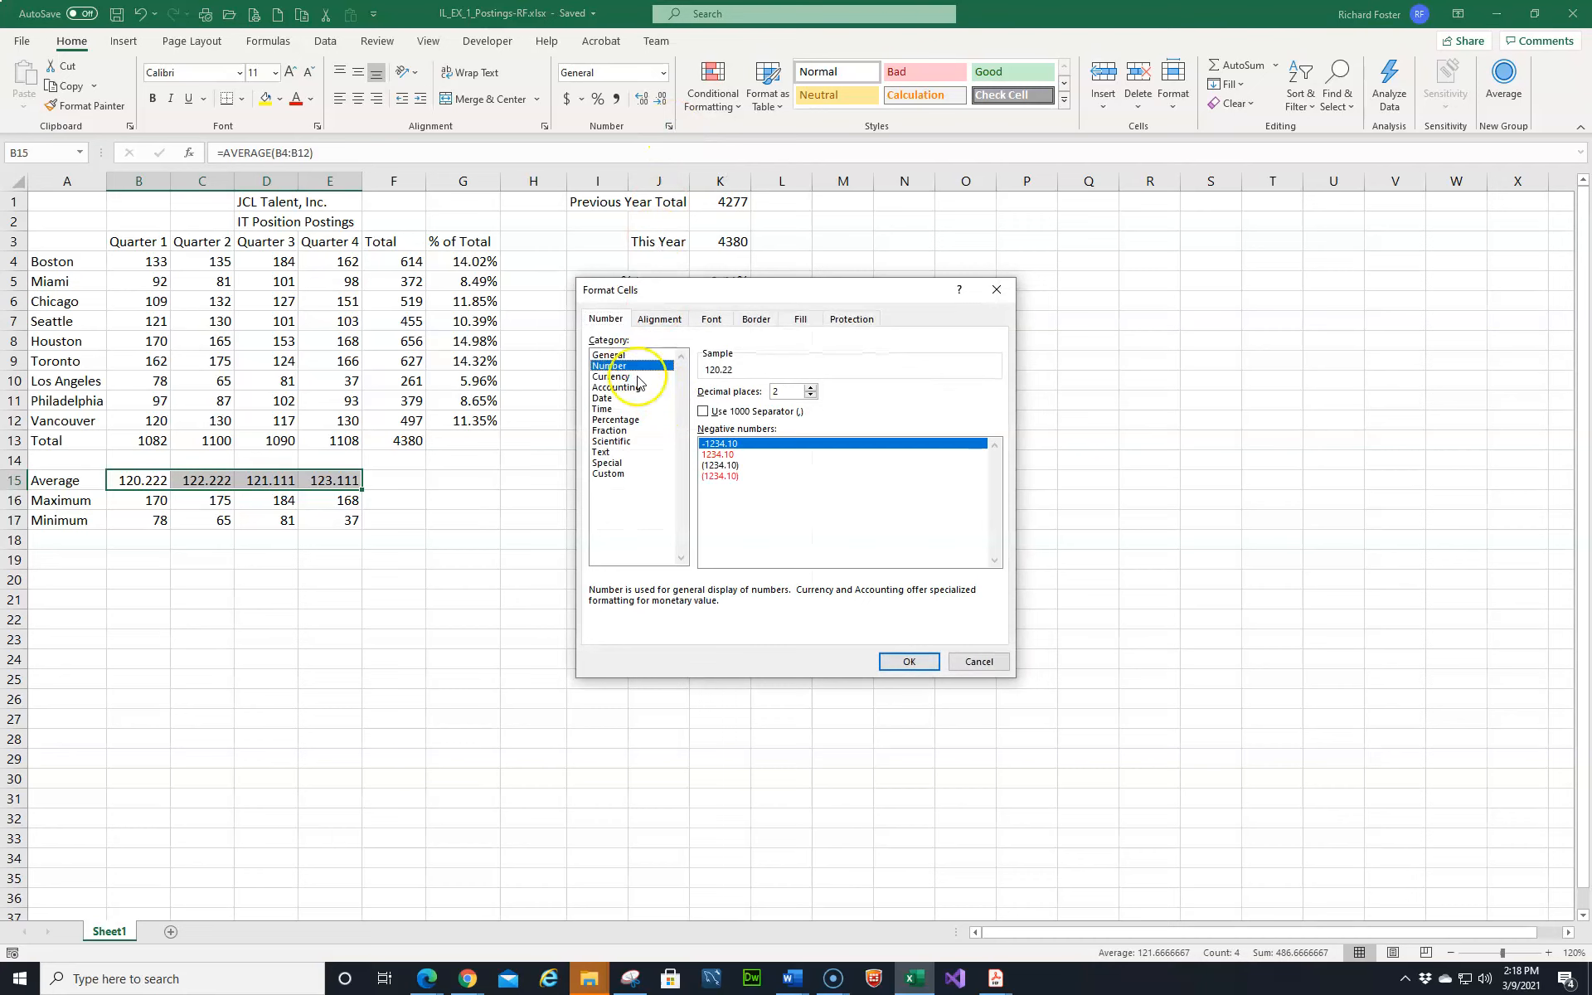
{"action": "left_click", "coordinate": [884, 661]}
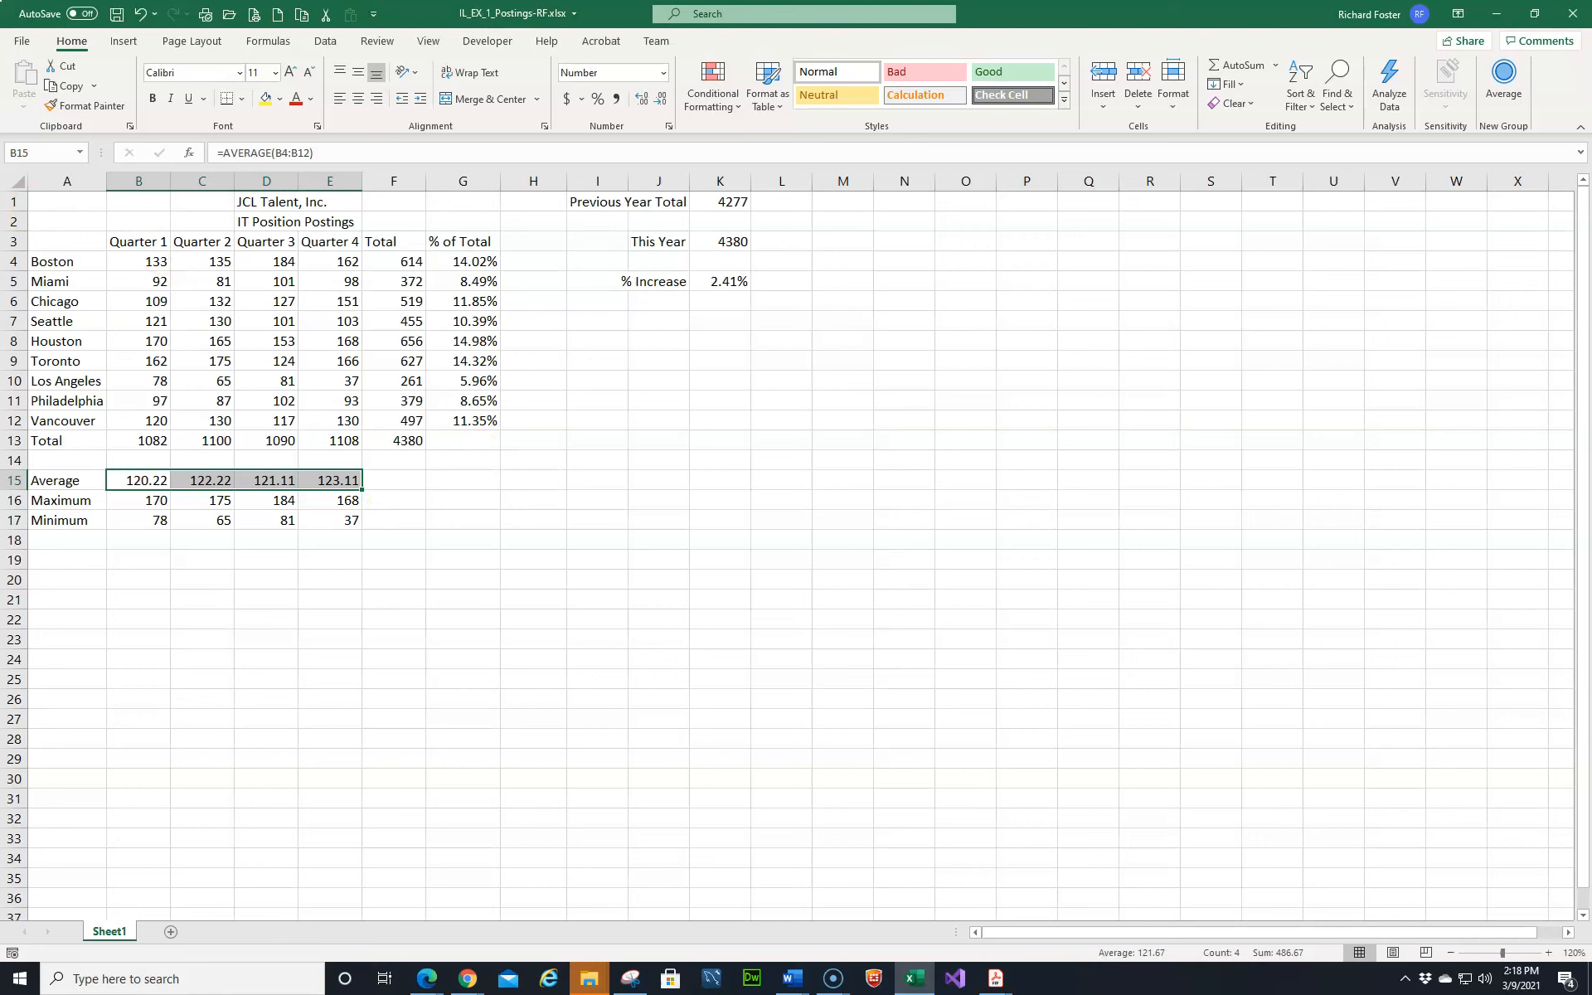
View the worksheet in Page Break Preview to check how it fits the printed page, and return to Normal view
{"action": "left_click", "coordinate": [429, 43]}
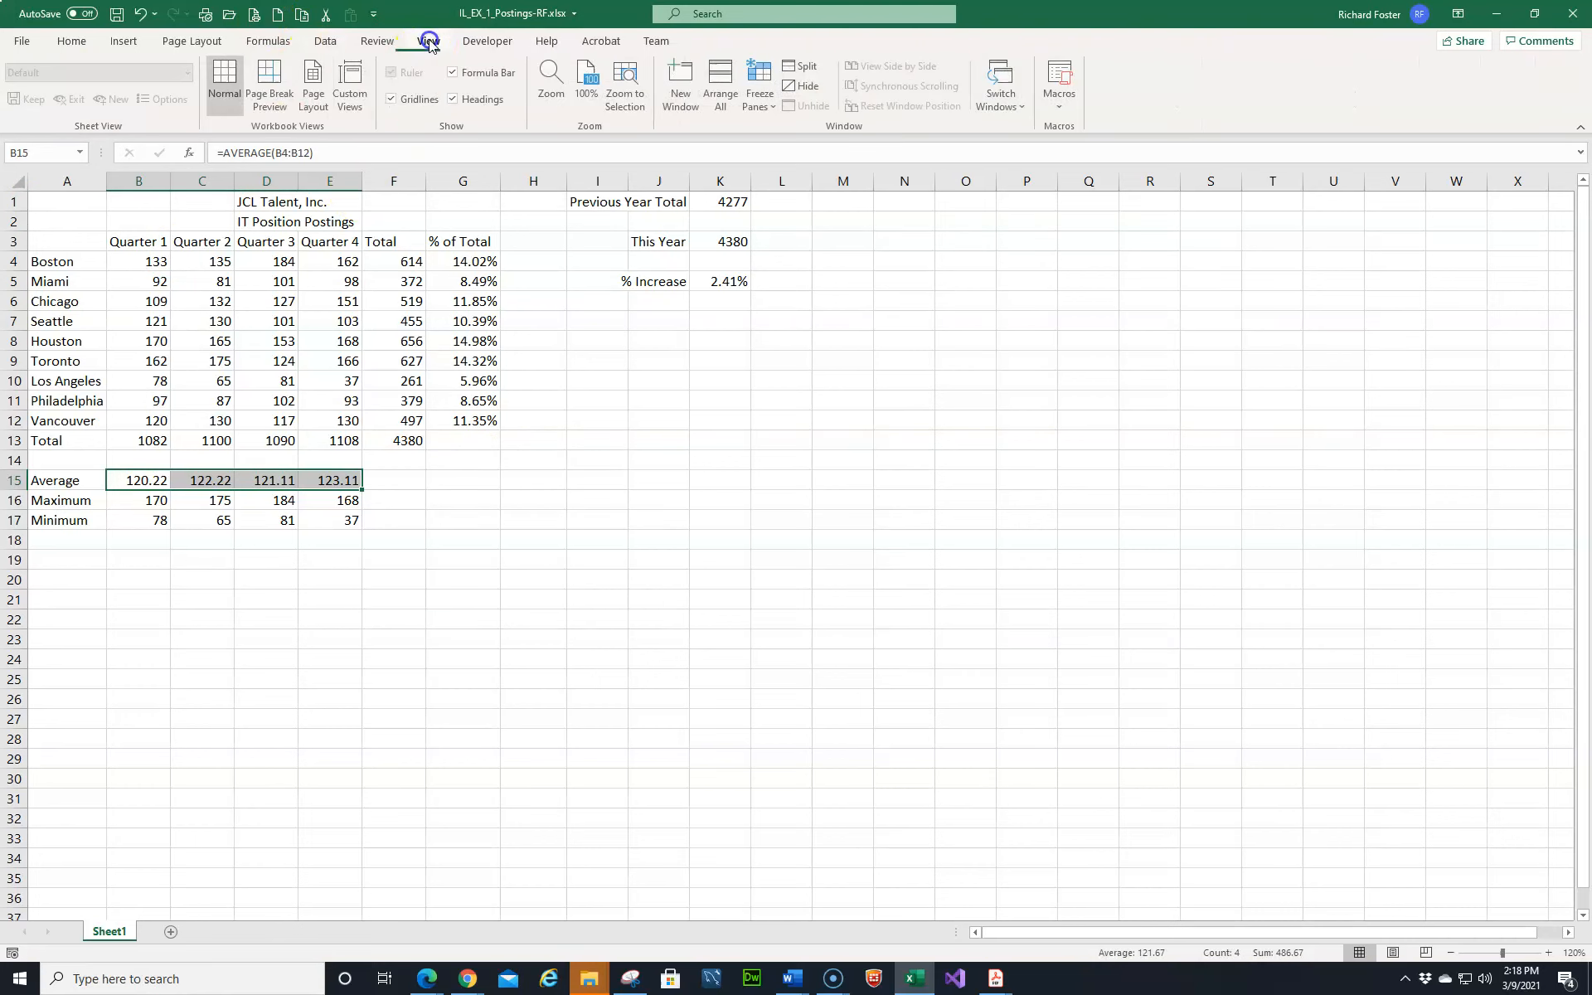
{"action": "left_click", "coordinate": [231, 81]}
{"action": "left_click", "coordinate": [275, 84]}
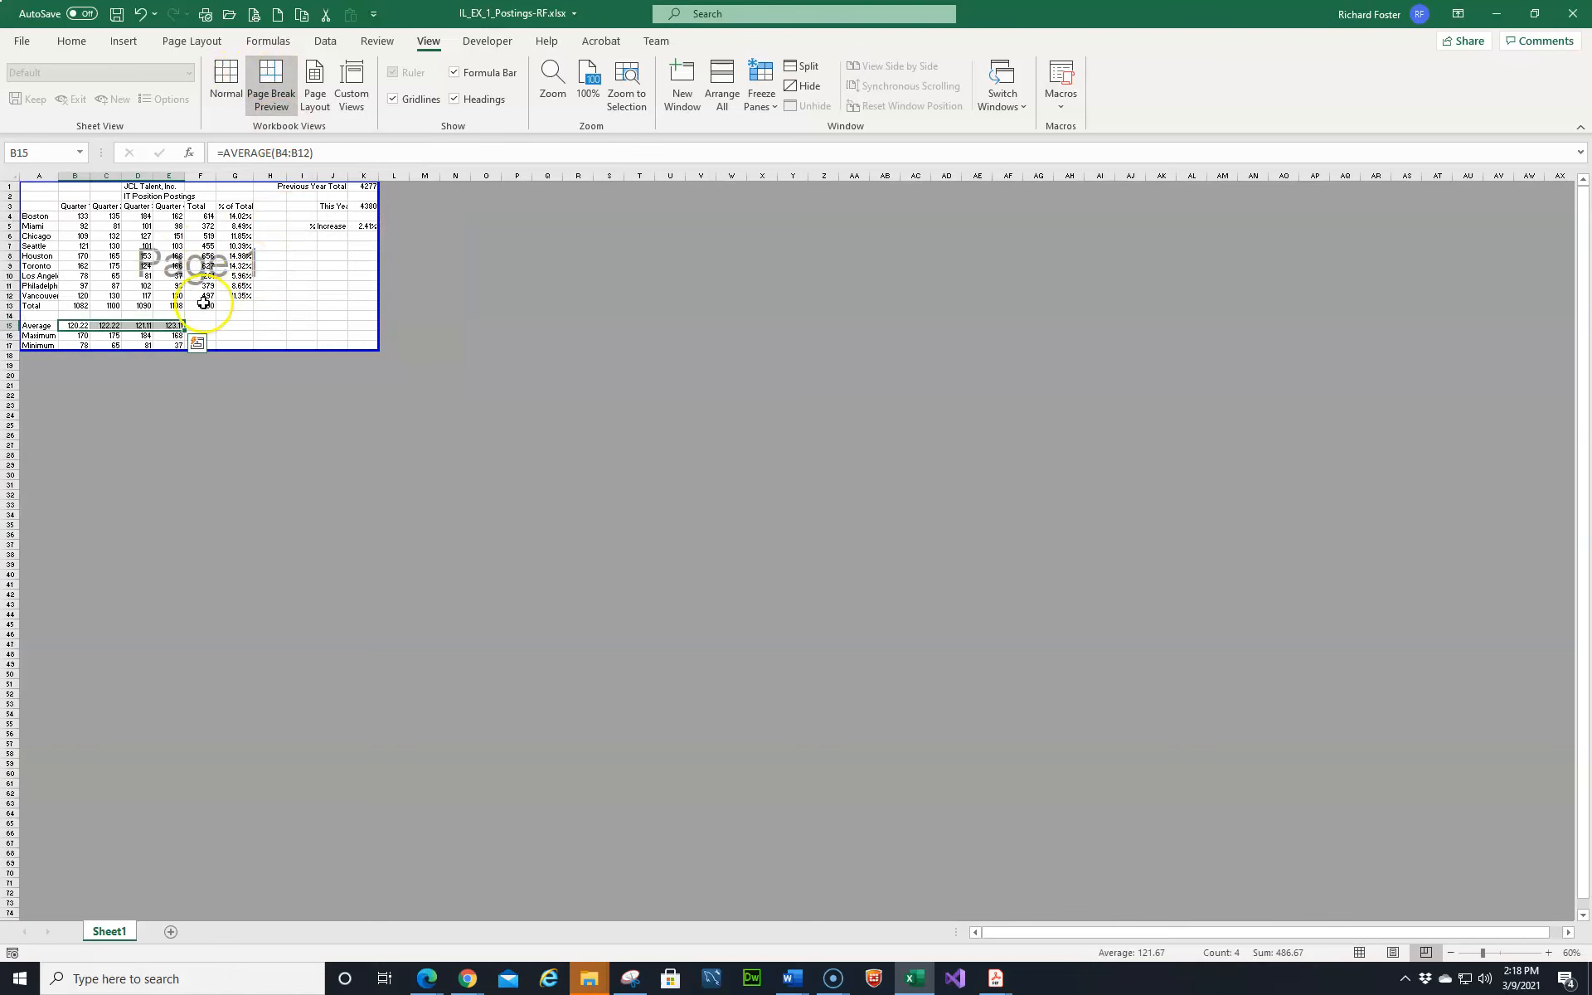
{"action": "left_click", "coordinate": [226, 83]}
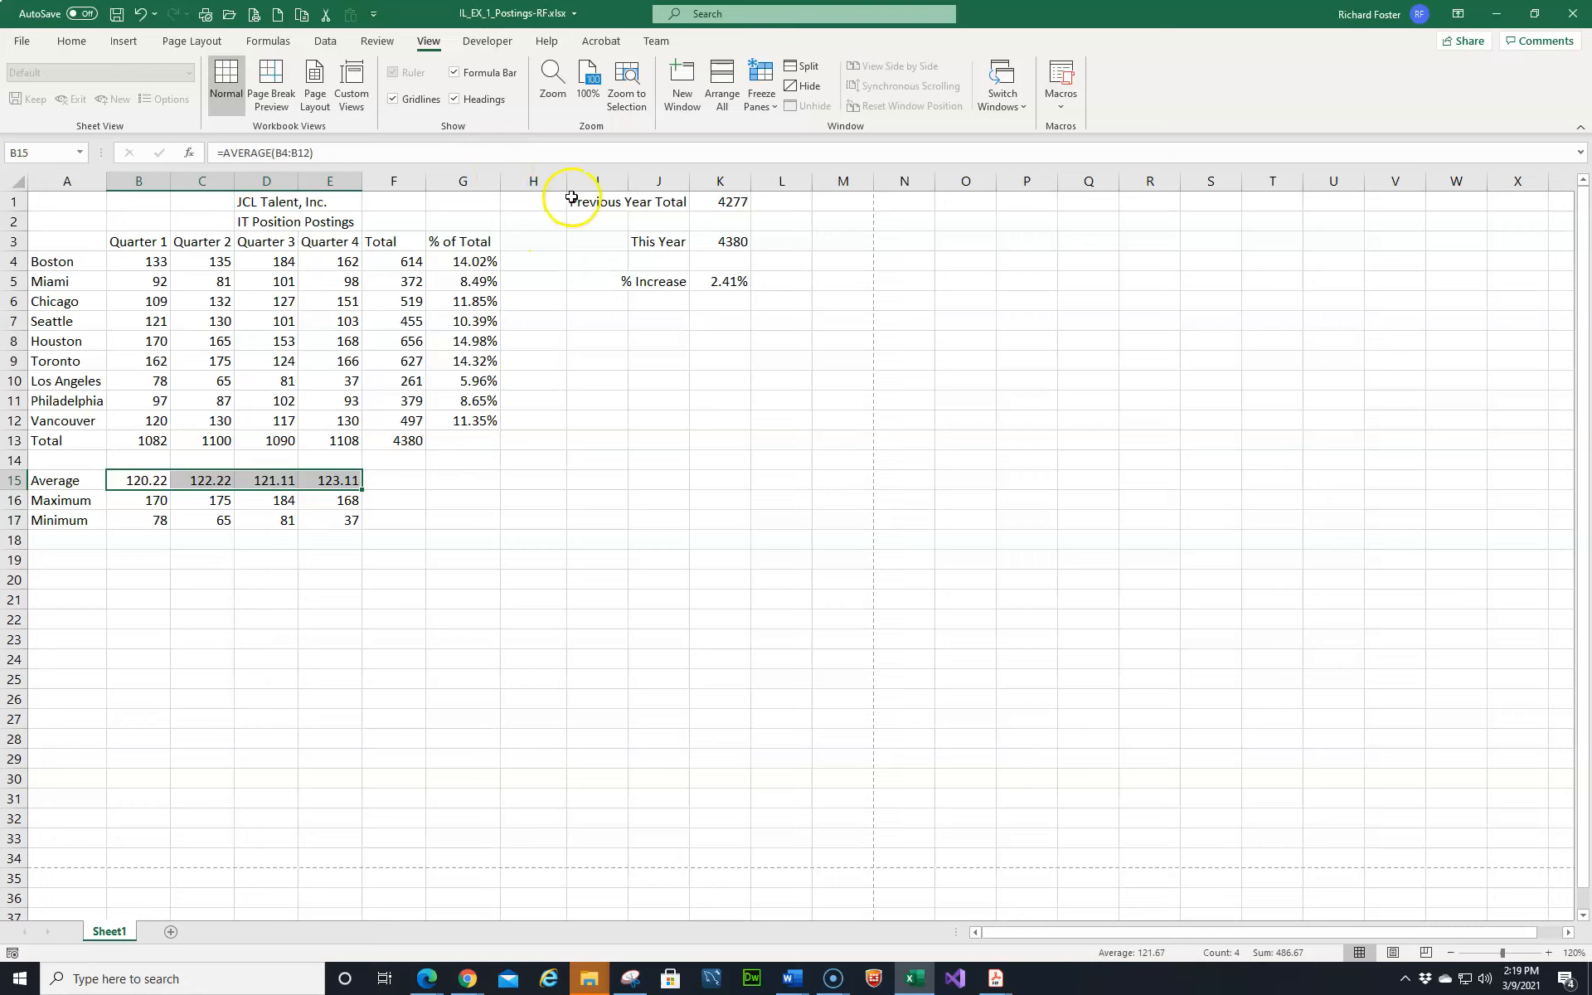
Make cell A20, below the quarterly statistics, the active cell by entering its reference
{"action": "left_click", "coordinate": [29, 153]}
{"action": "type", "text": "A20"}
{"action": "key", "text": "Return"}
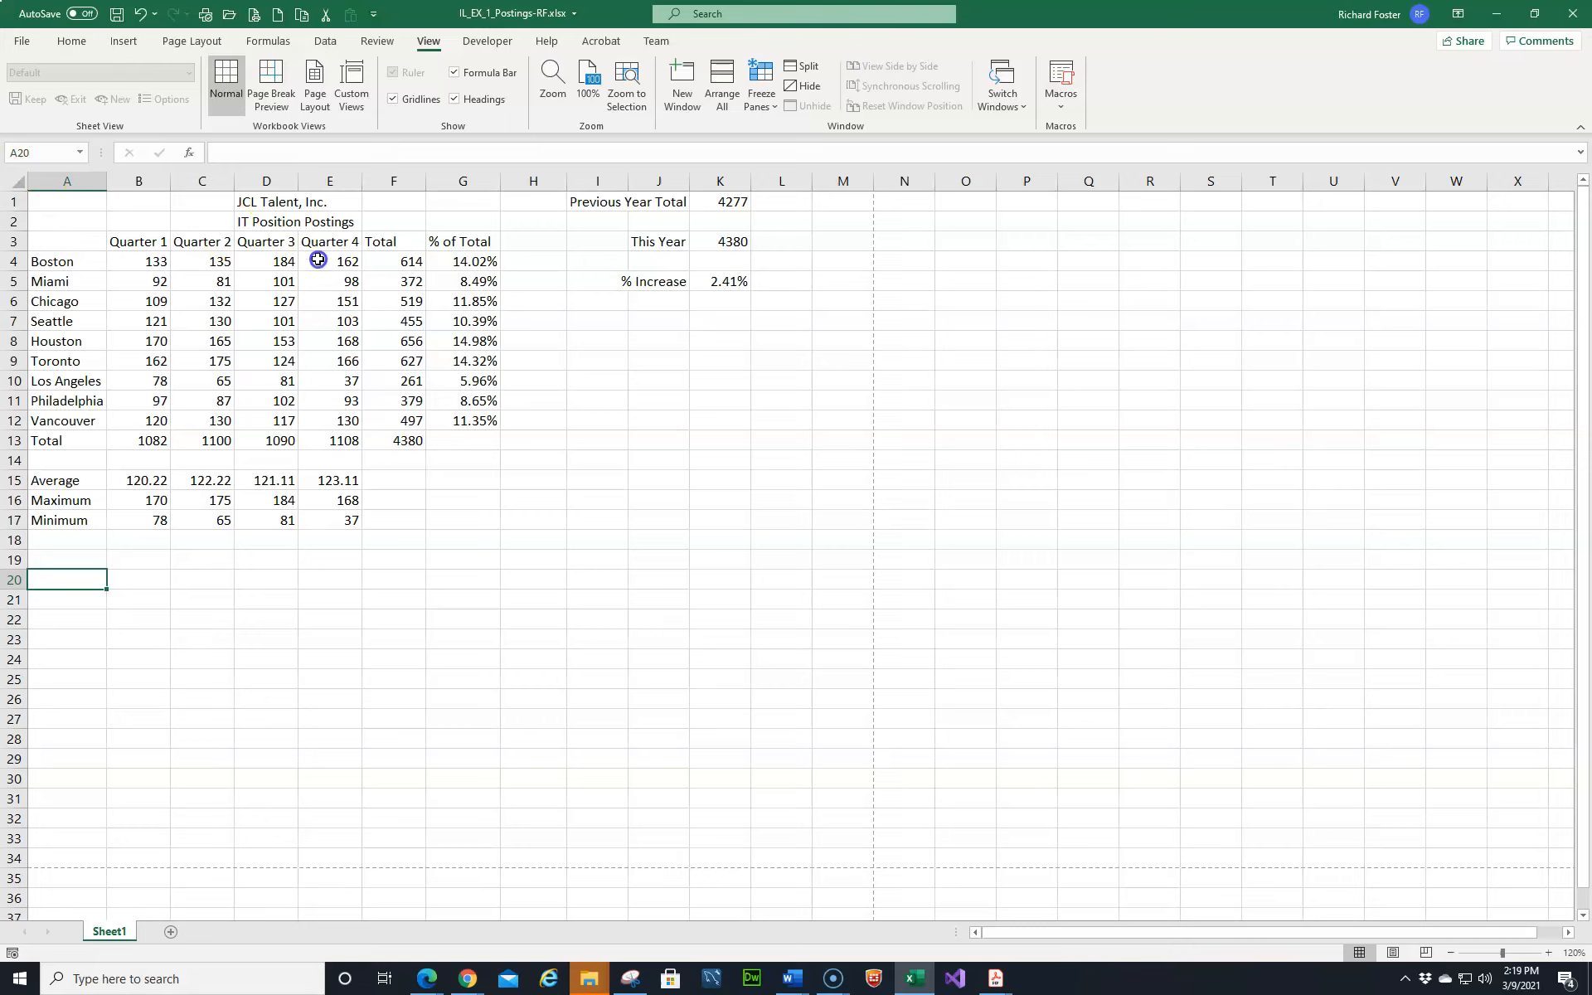
Set the worksheet's page orientation to Landscape and save the workbook
{"action": "left_click", "coordinate": [182, 43]}
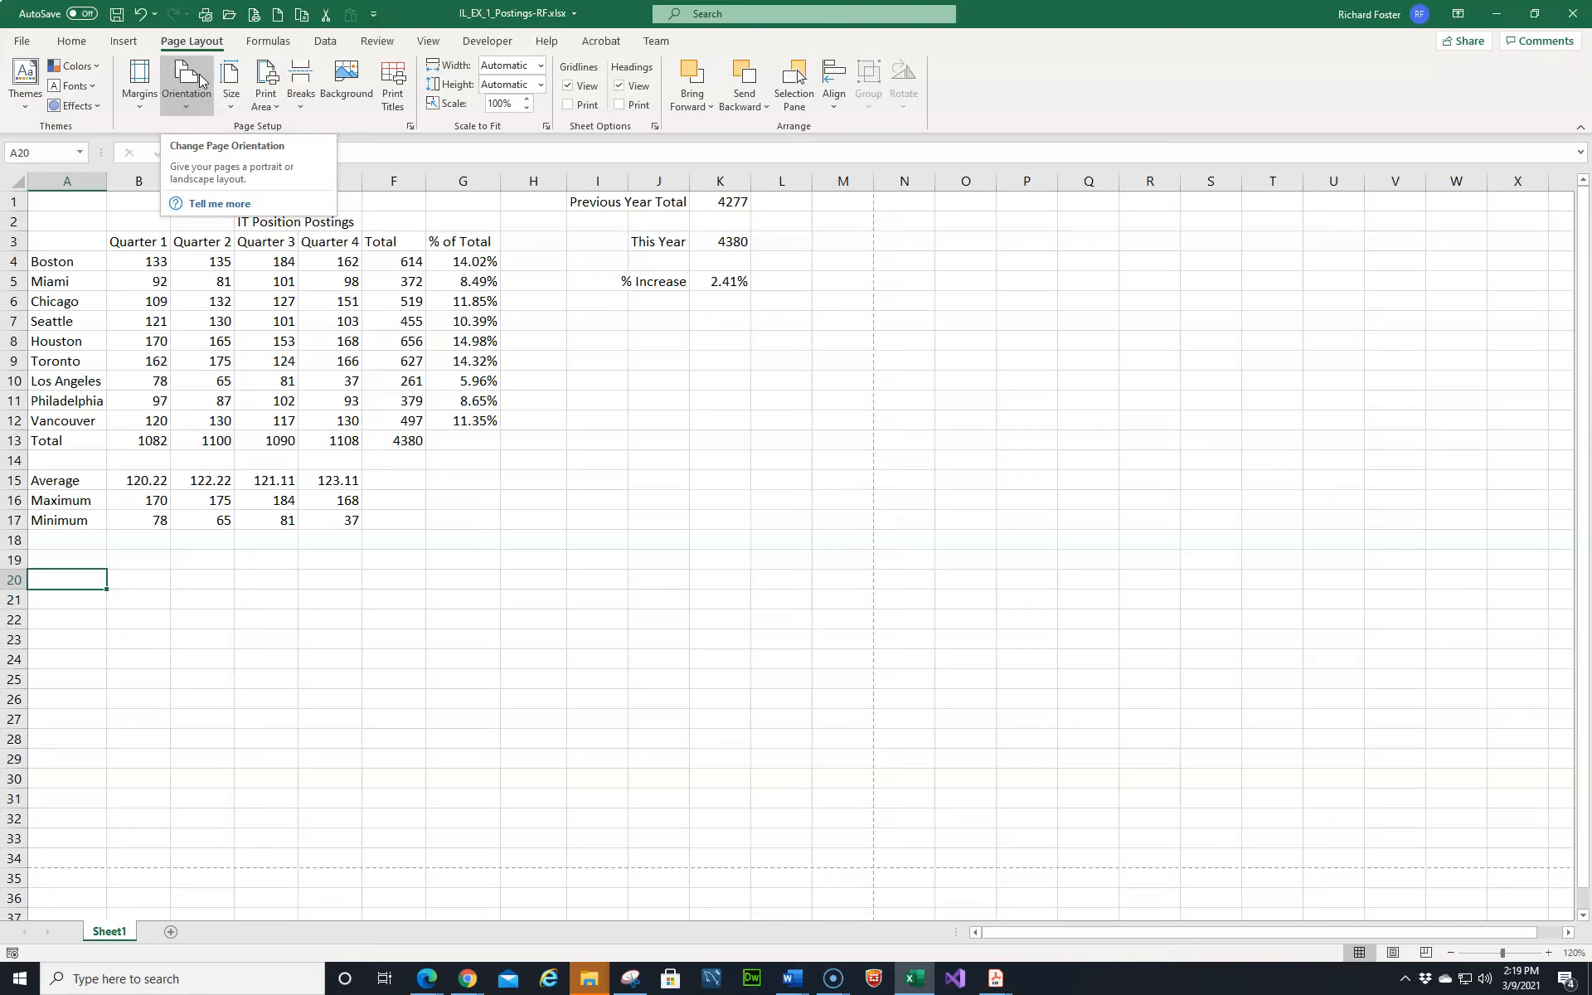
{"action": "left_click", "coordinate": [185, 103]}
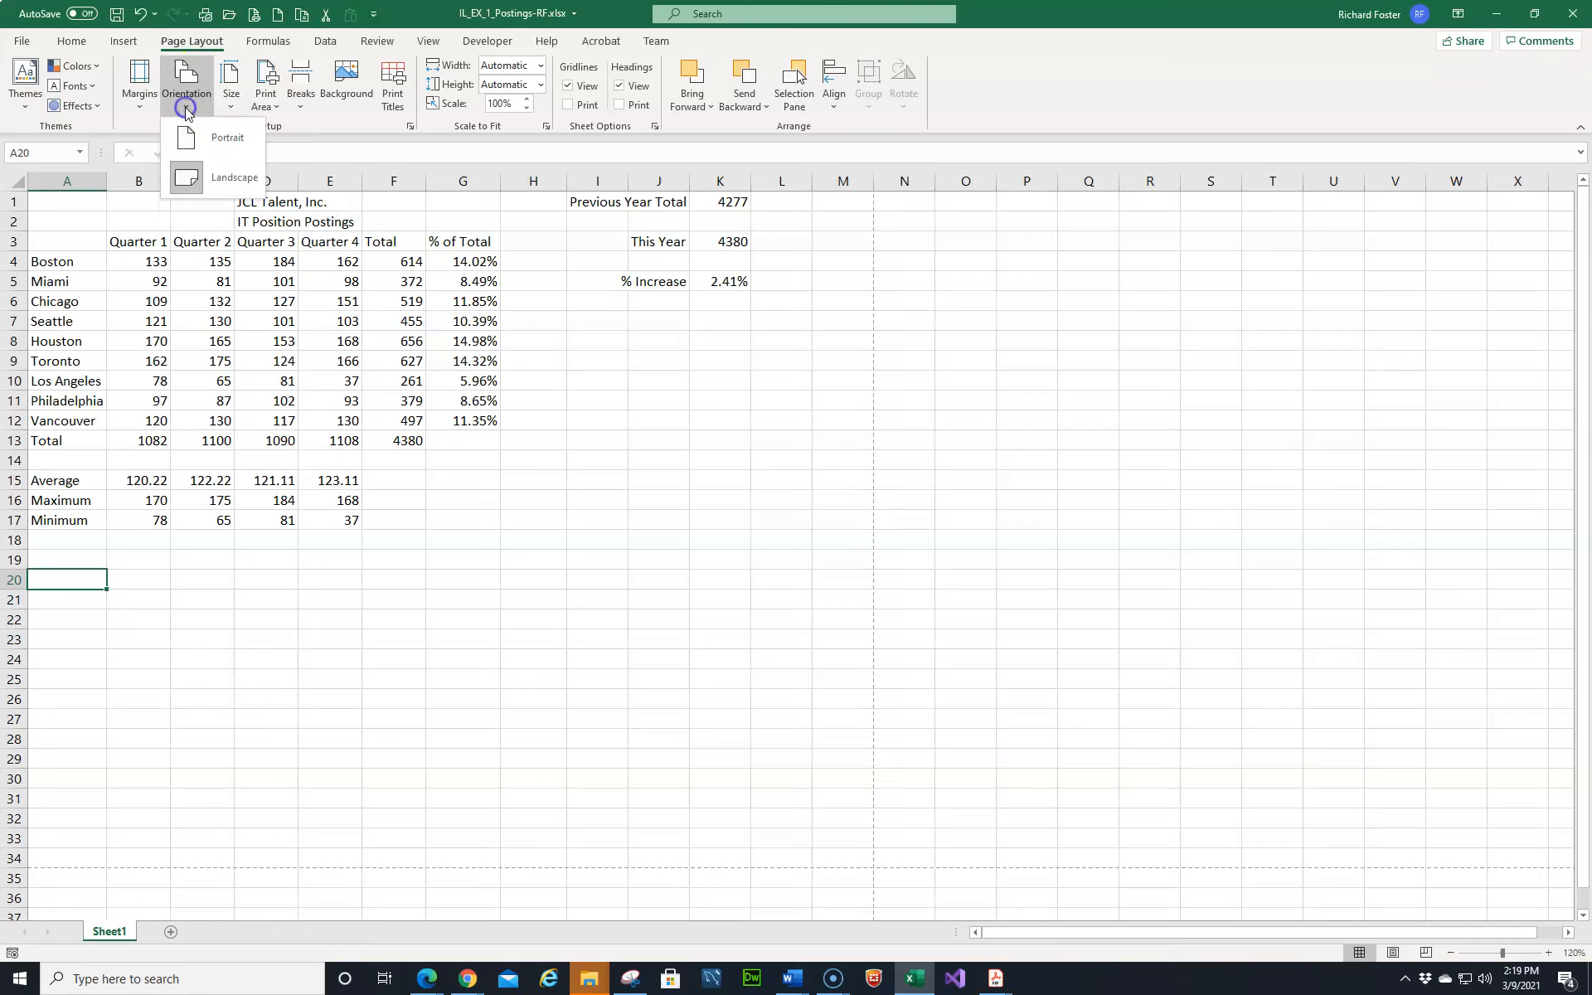
{"action": "left_click", "coordinate": [221, 178]}
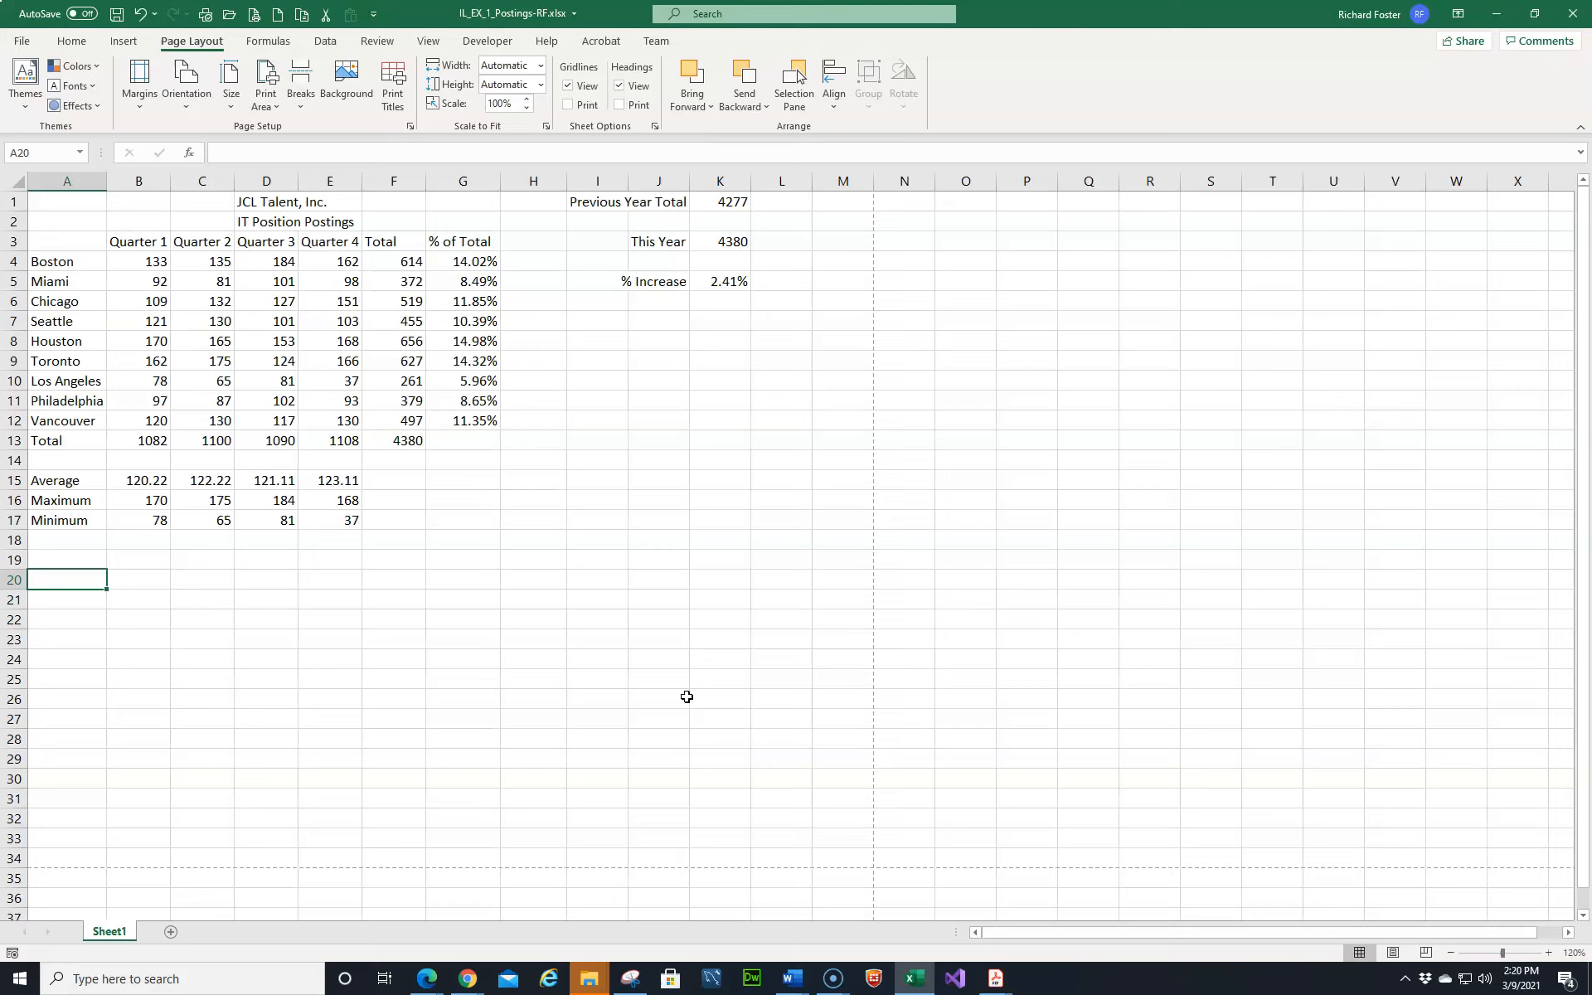
{"action": "left_click", "coordinate": [116, 13]}
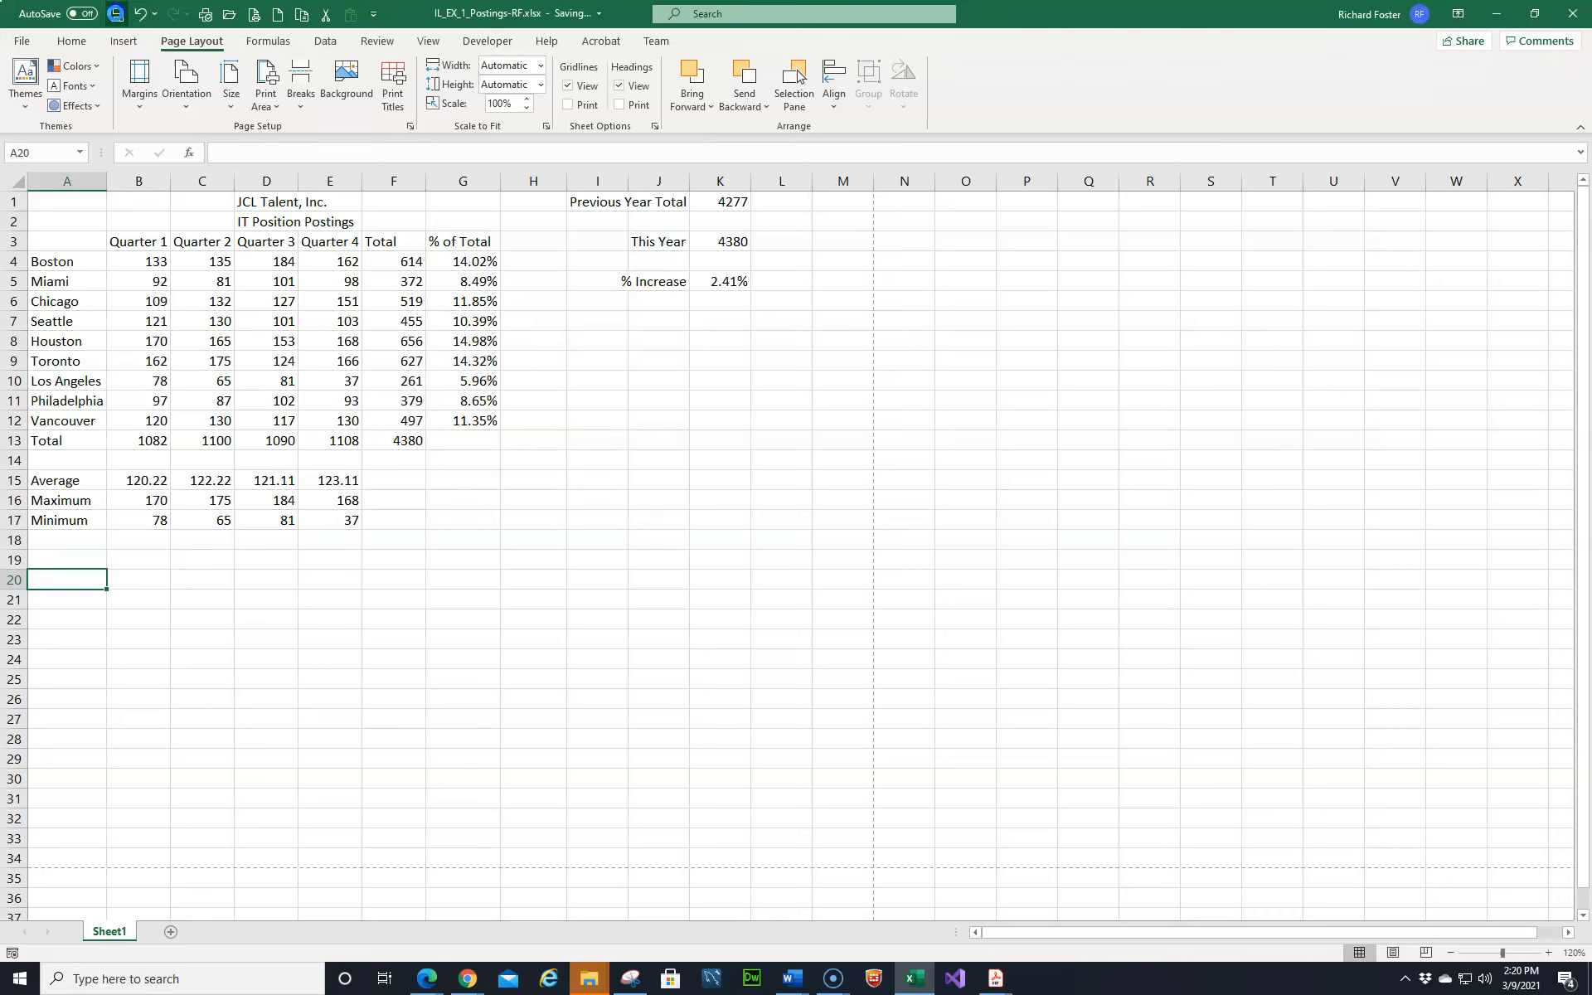